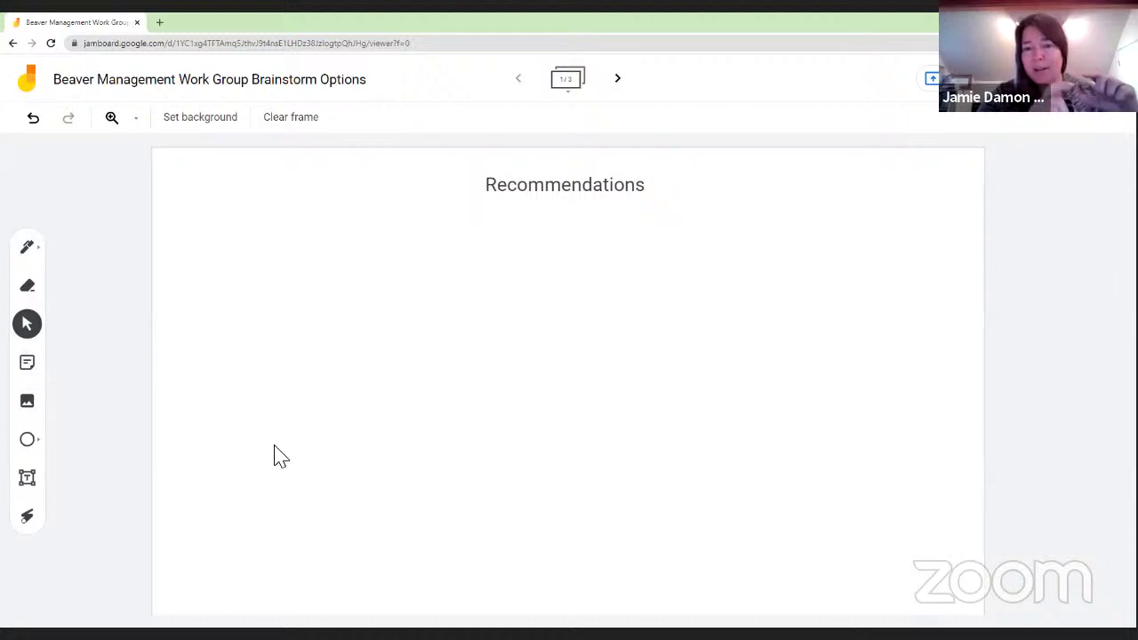
- Add a green sticky note reading "Management units approach at the watershed level" to the Recommendations frame
{"action": "left_click", "coordinate": [19, 366]}
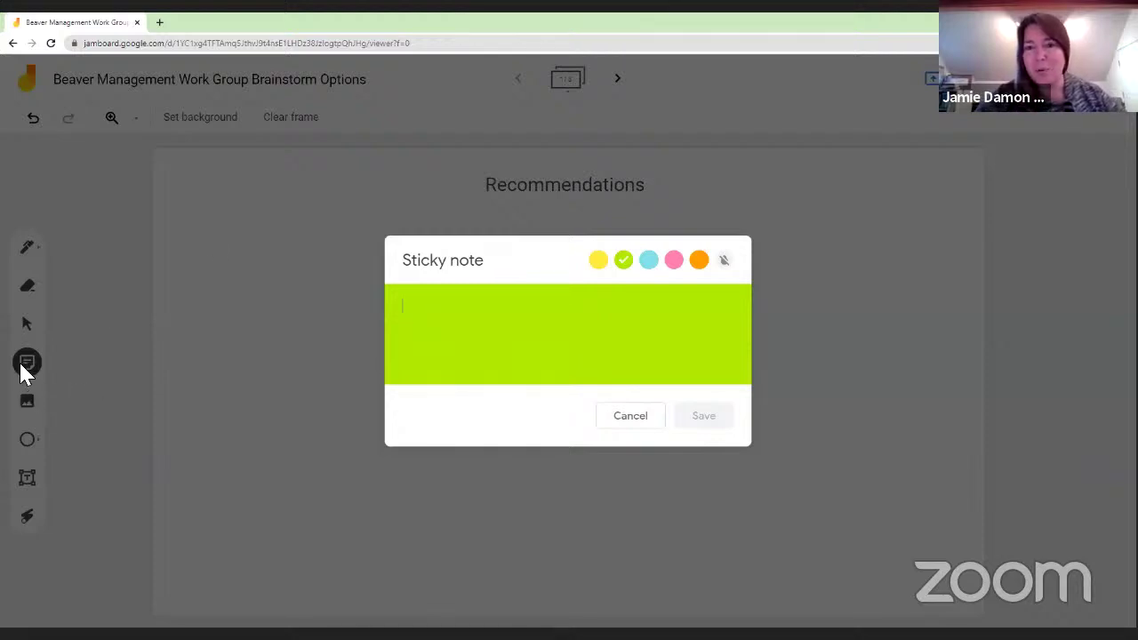
{"action": "left_click", "coordinate": [631, 417]}
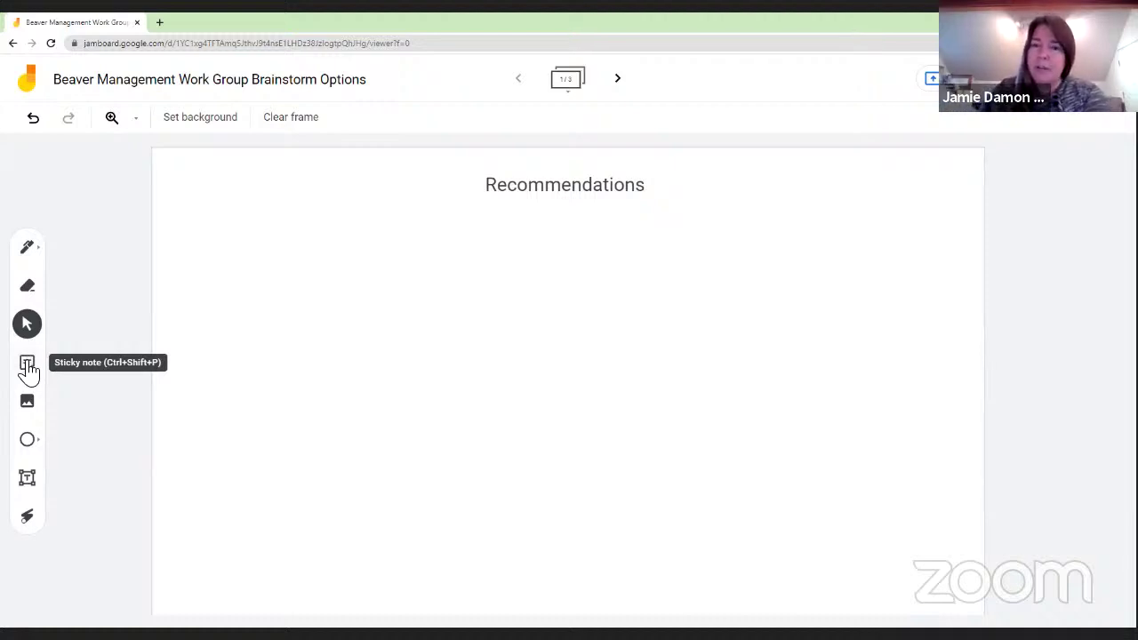
{"action": "left_click", "coordinate": [28, 367]}
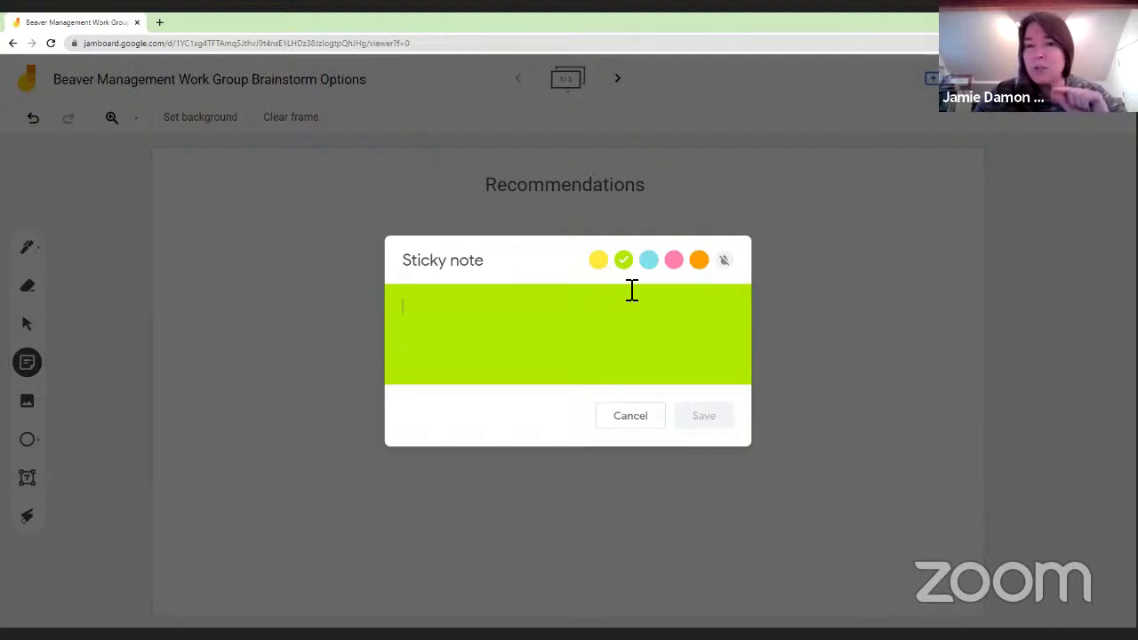
{"action": "type", "text": "Management "}
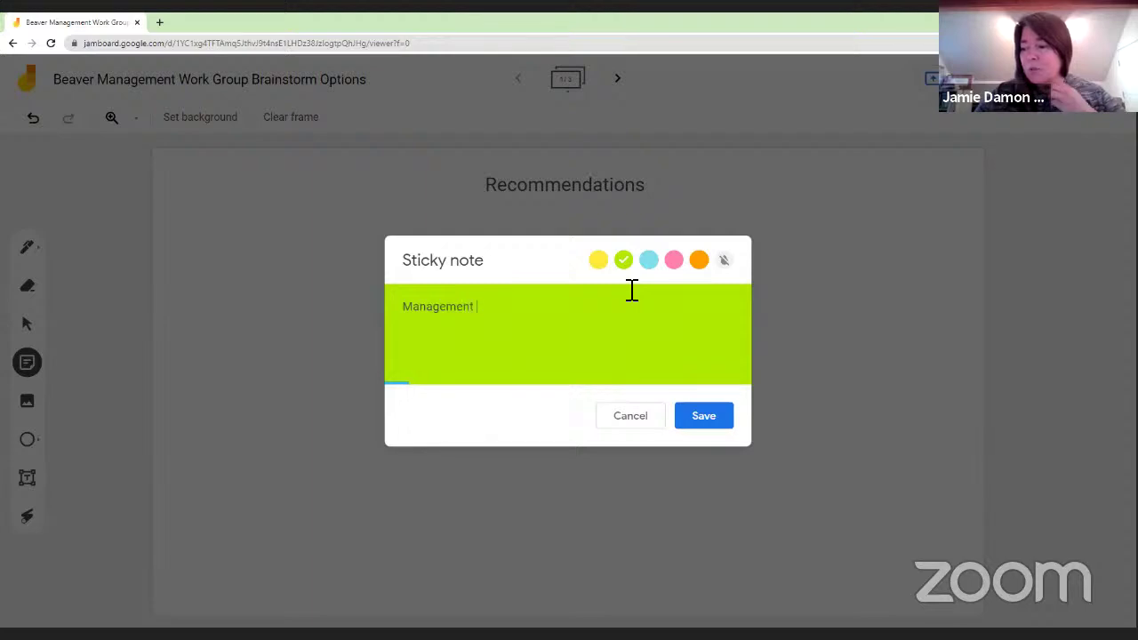
{"action": "type", "text": "units approac"}
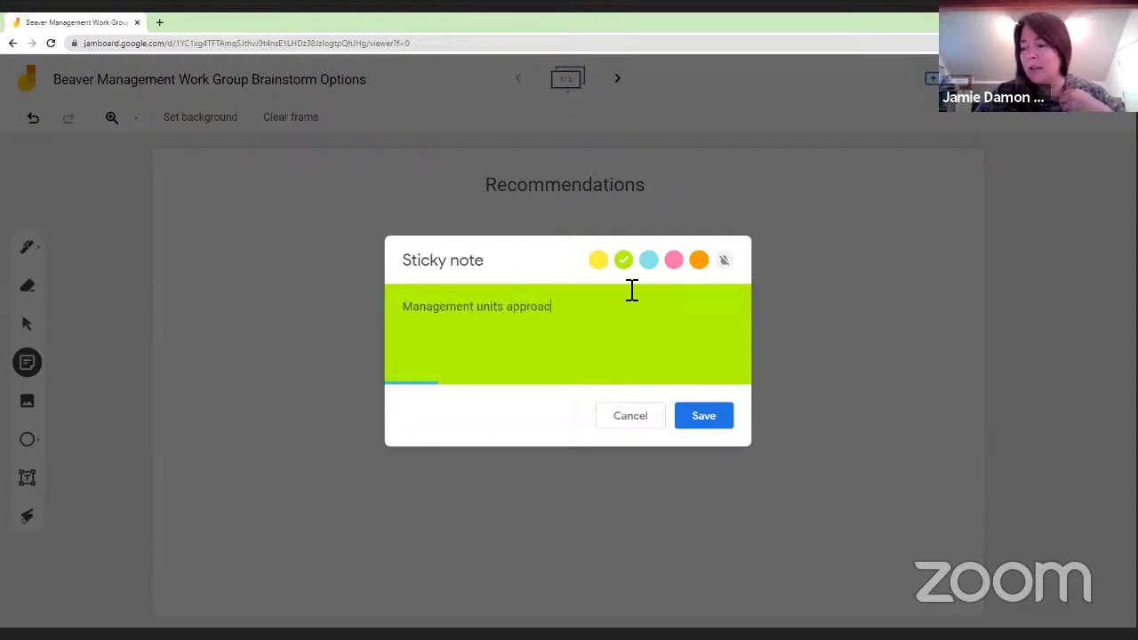
{"action": "type", "text": "h at the w"}
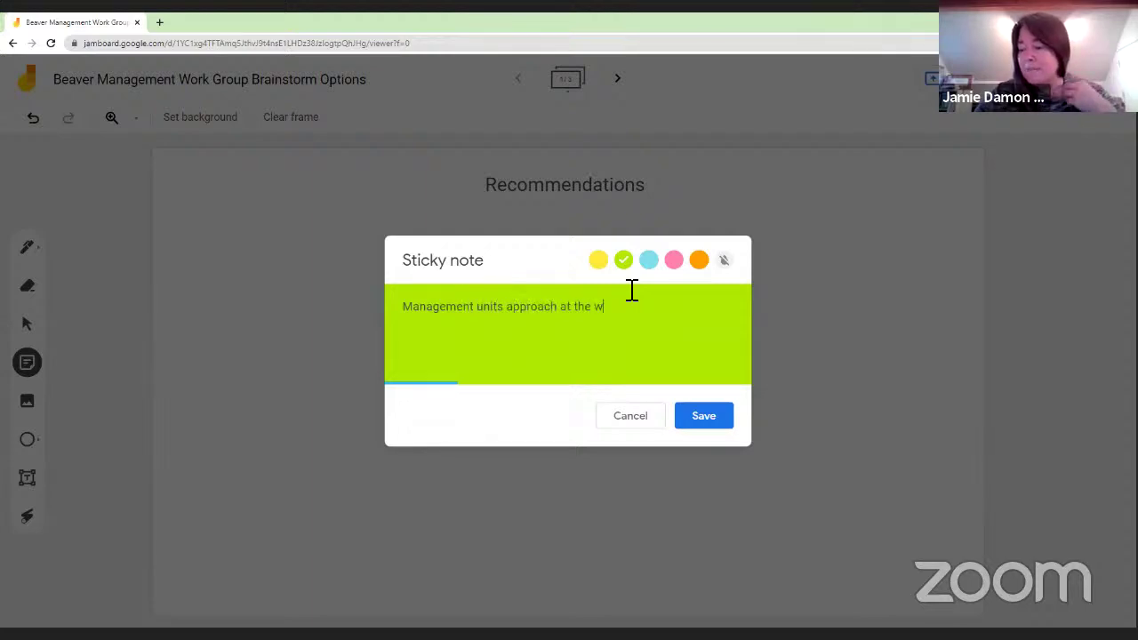
{"action": "type", "text": "atershed level"}
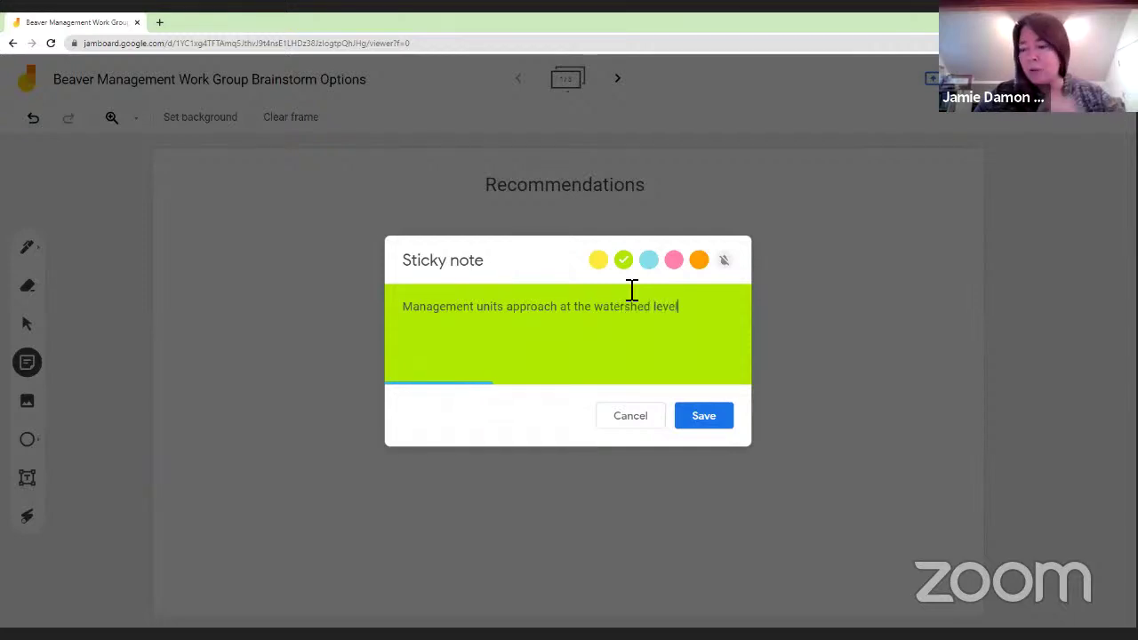
{"action": "left_click", "coordinate": [711, 420]}
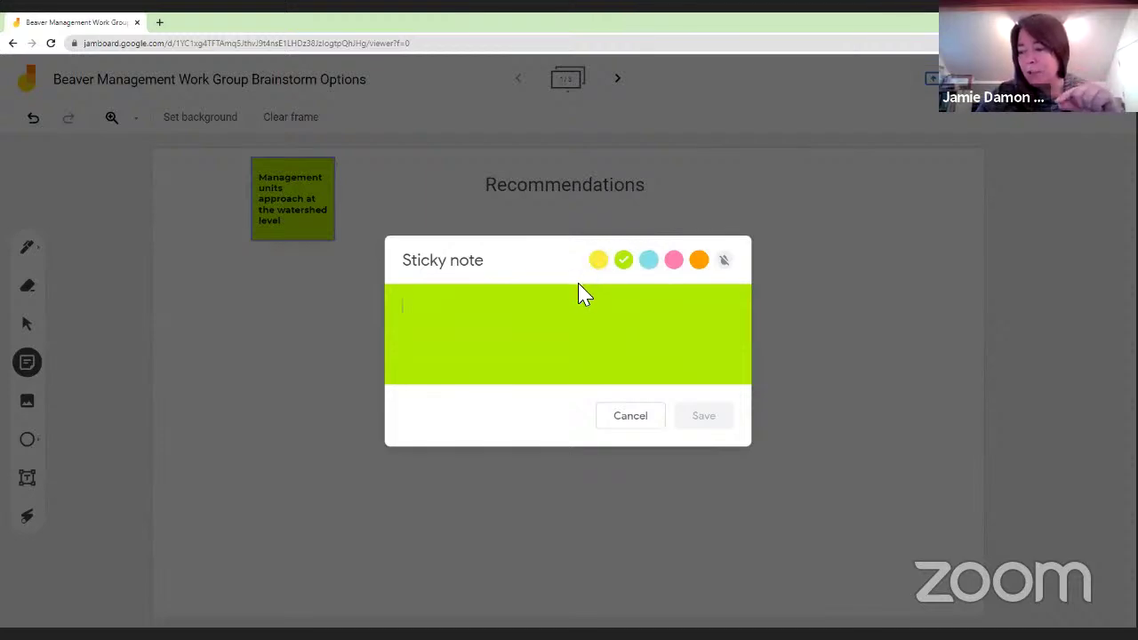
- Add a green sticky note reading "Work with federal, state, local NGOS, to identify priority areas"
{"action": "type", "text": "Work w"}
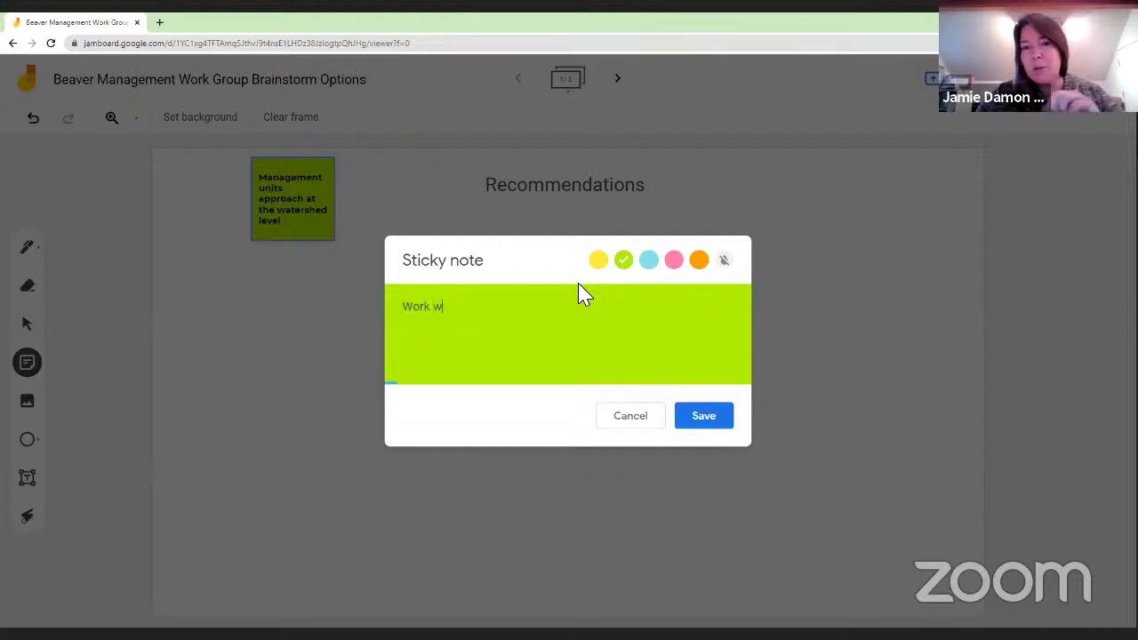
{"action": "type", "text": "ithfd"}
{"action": "key", "text": "BackSpace"}
{"action": "key", "text": "BackSpace"}
{"action": "key", "text": "BackSpace"}
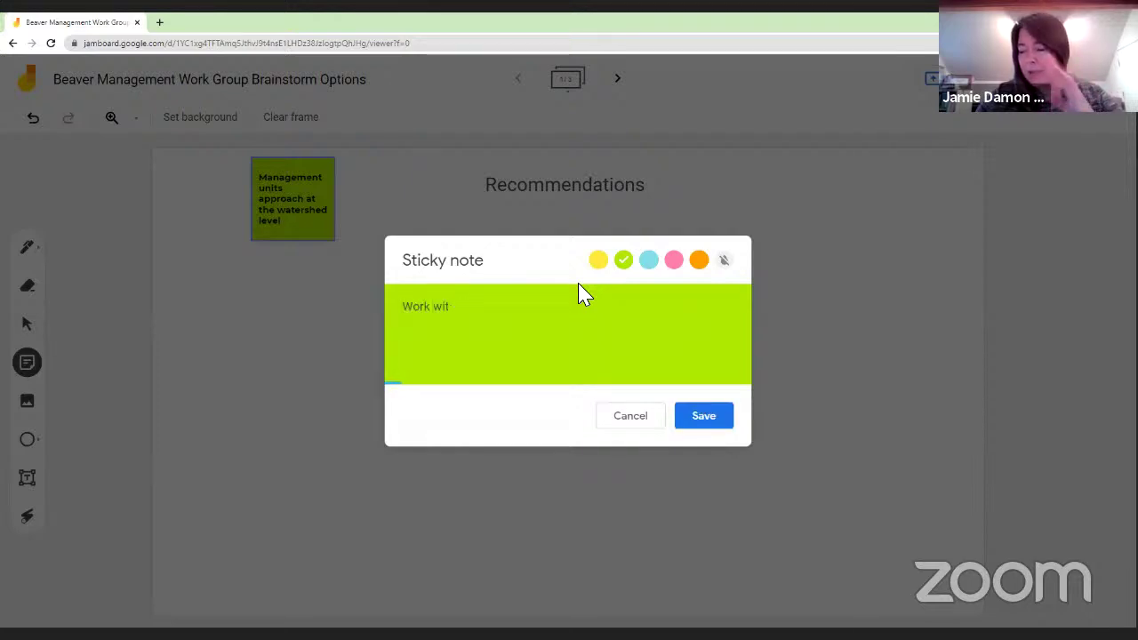
{"action": "type", "text": "h federal"}
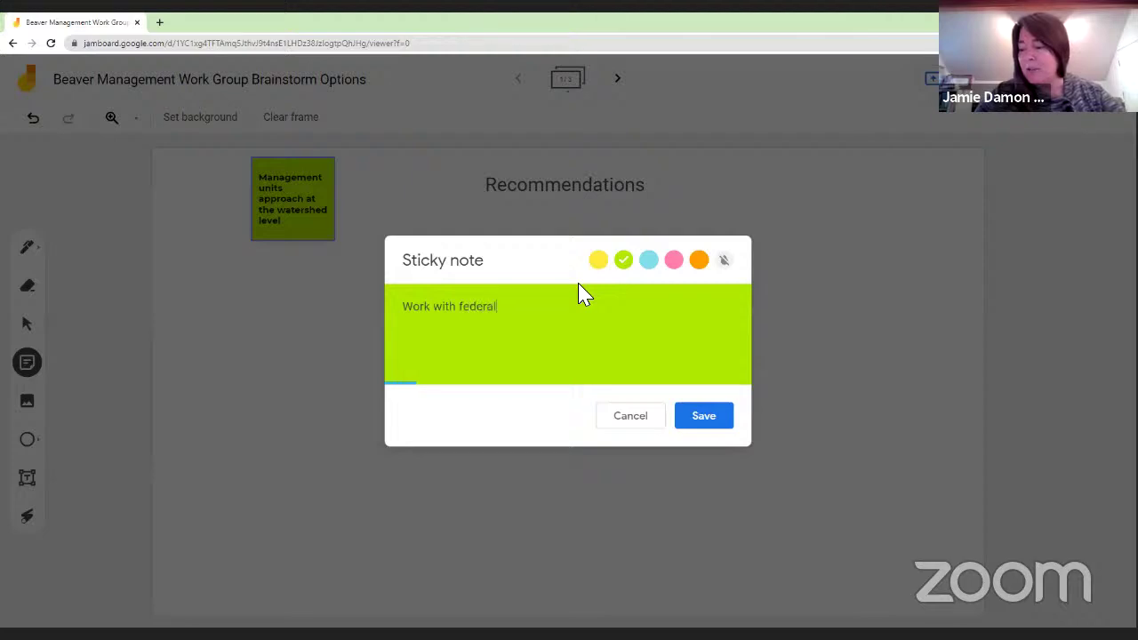
{"action": "type", "text": ", state, loca"}
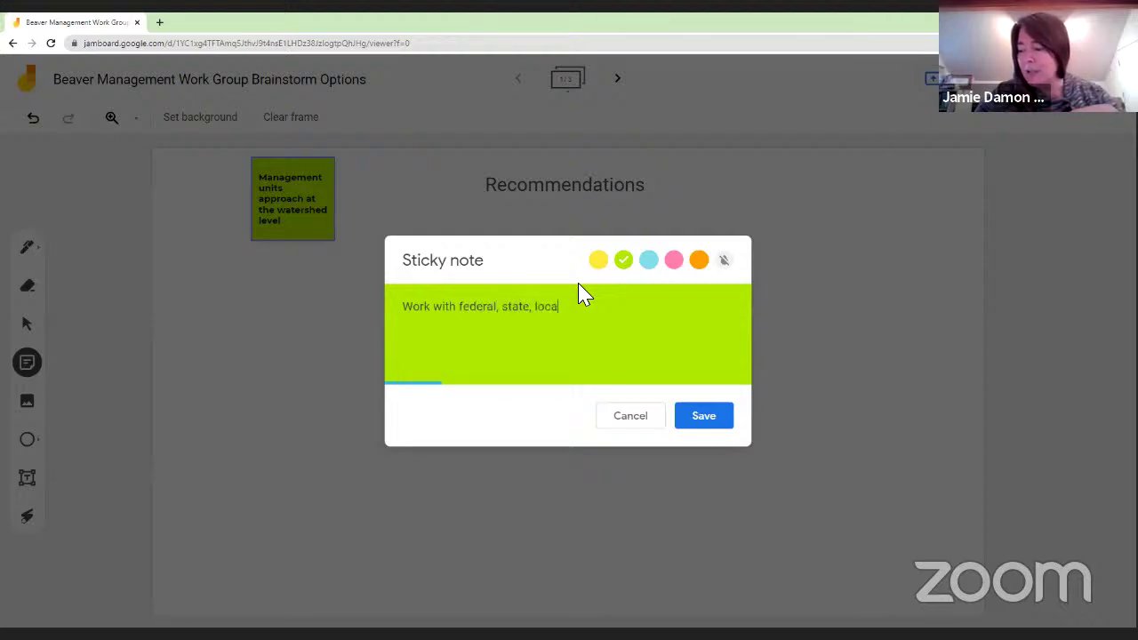
{"action": "type", "text": "l NGOs,"}
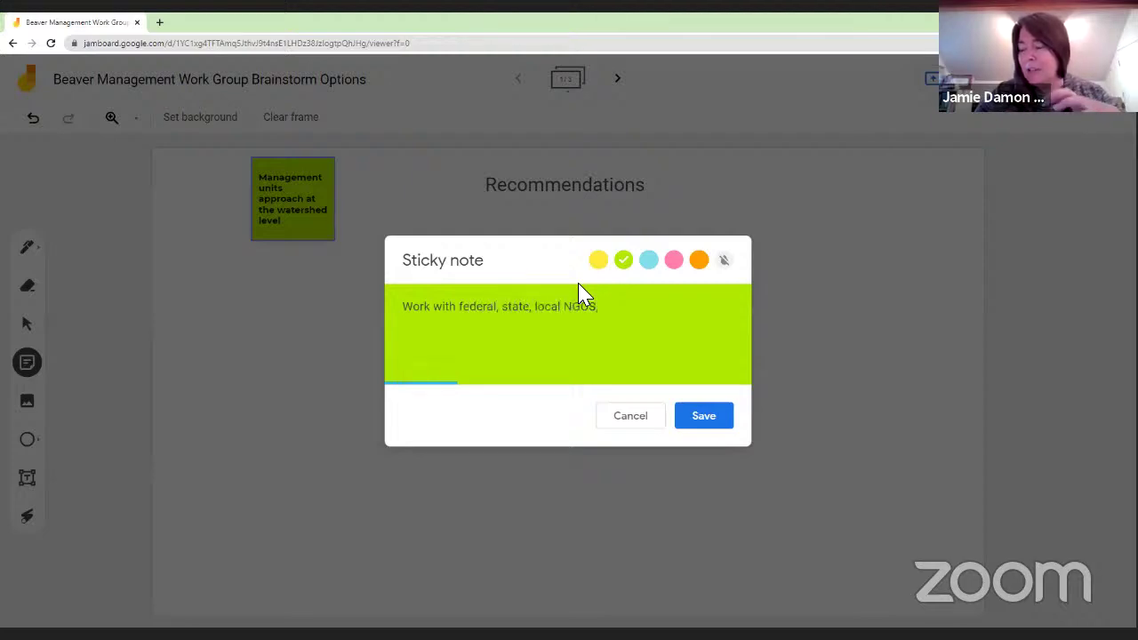
{"action": "type", "text": " to iden"}
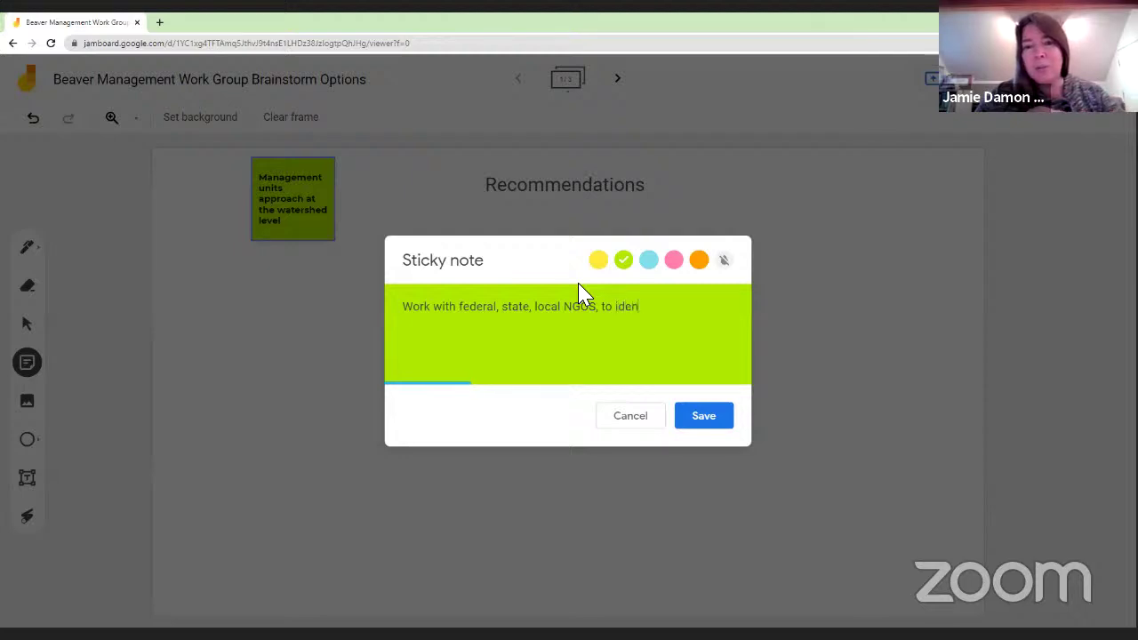
{"action": "type", "text": "tify prio"}
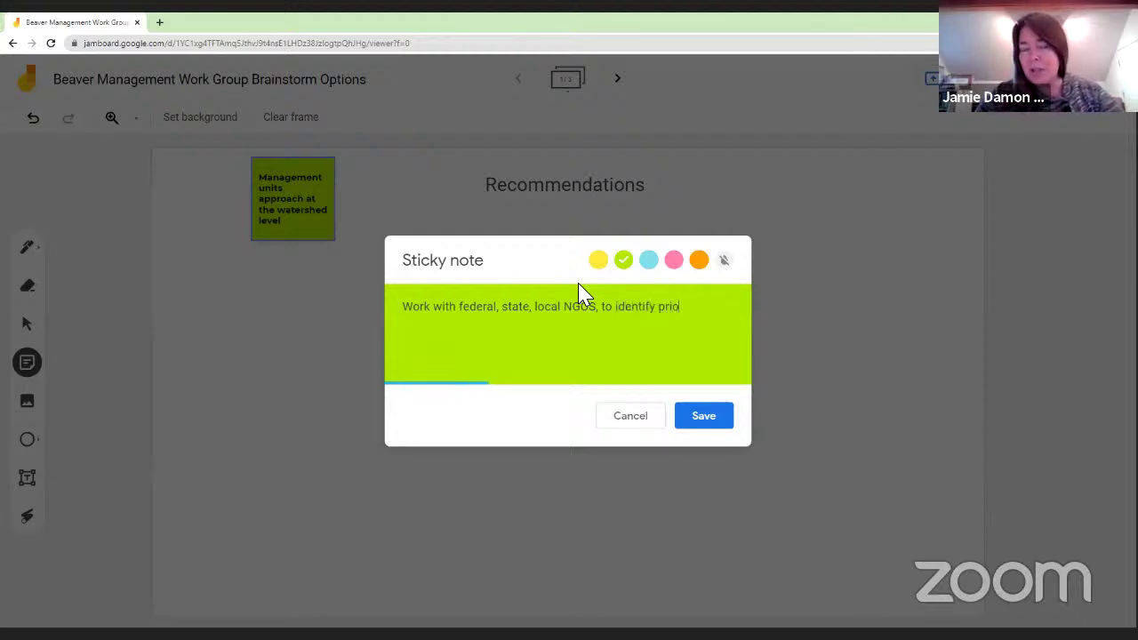
{"action": "type", "text": "rity areas"}
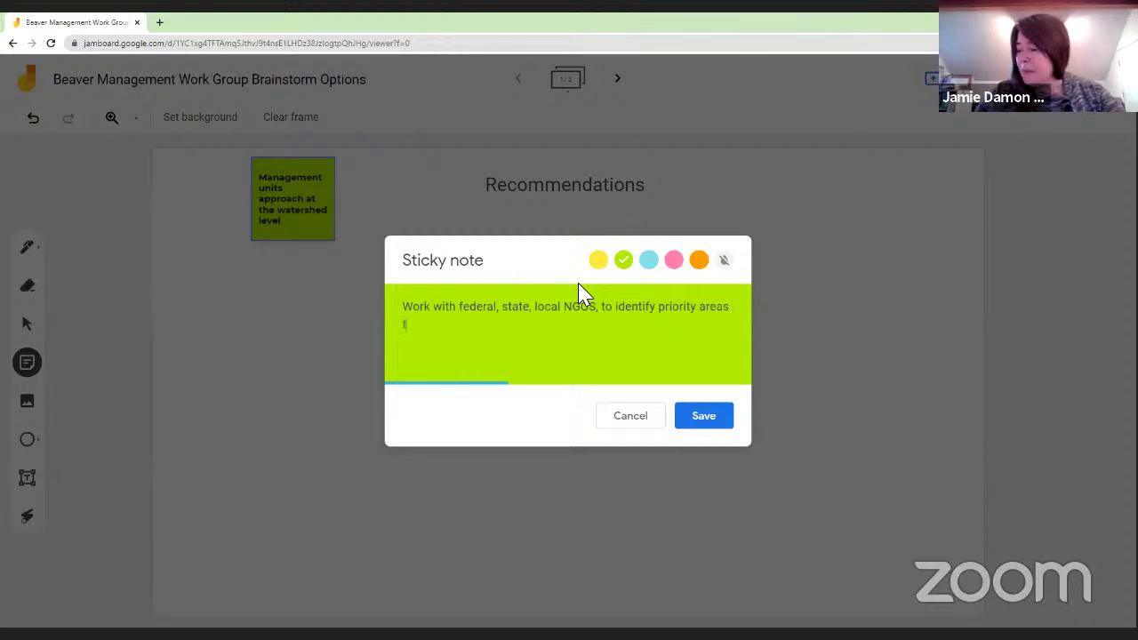
{"action": "left_click", "coordinate": [715, 414]}
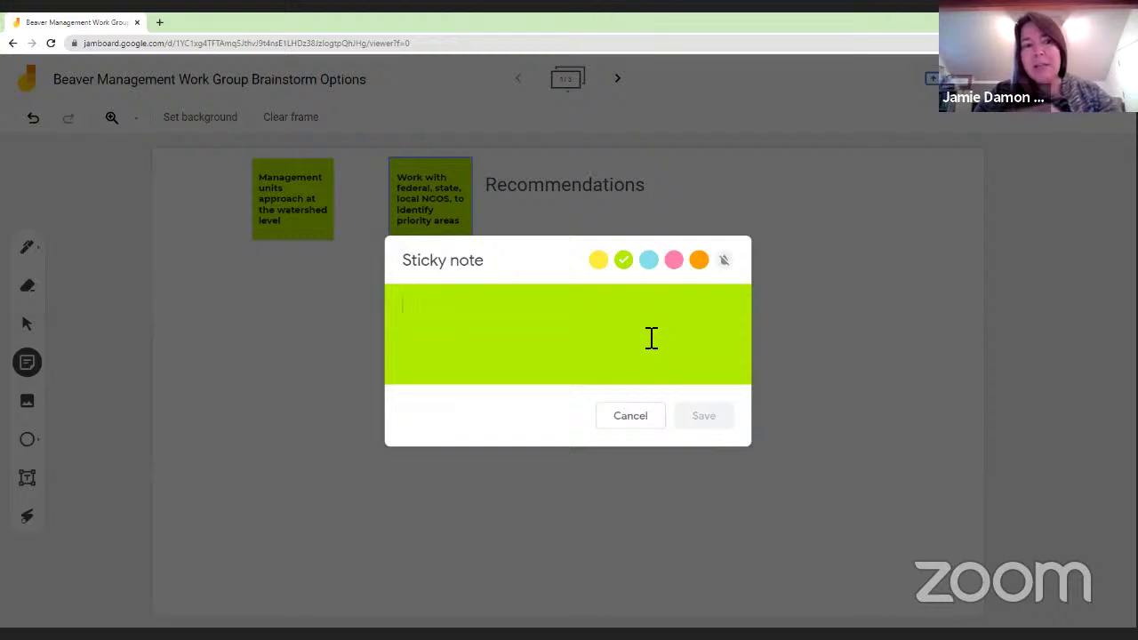
- Add a green sticky note reading "Criteria and considerations to identify management units include partner priorities including plant types, soil types, and ability to improve"
{"action": "type", "text": "Cr"}
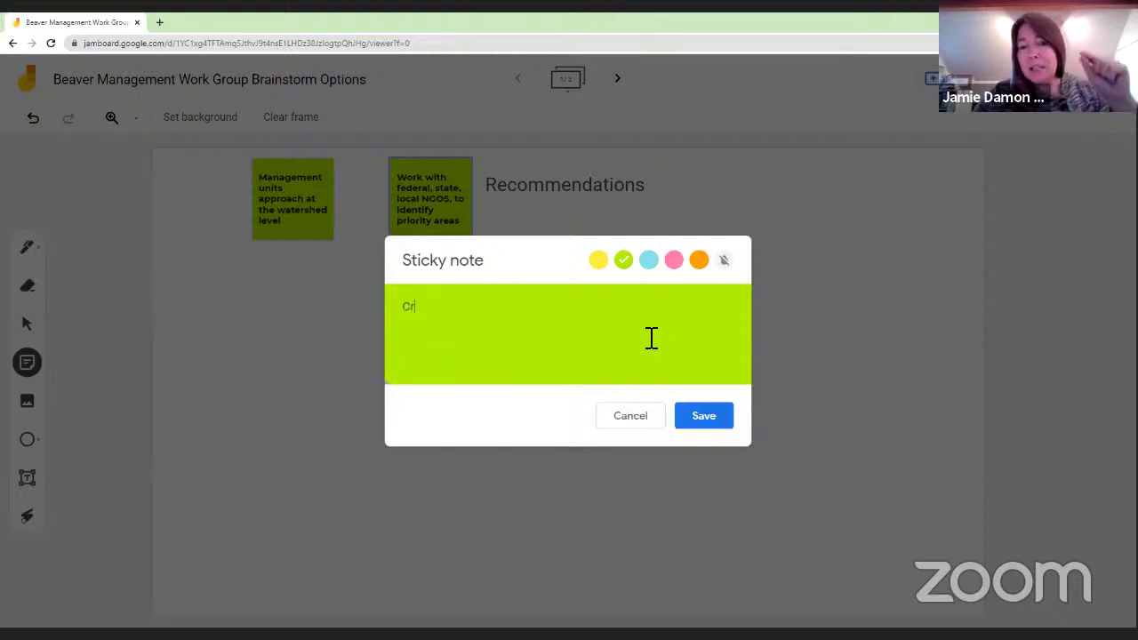
{"action": "type", "text": "iteria a"}
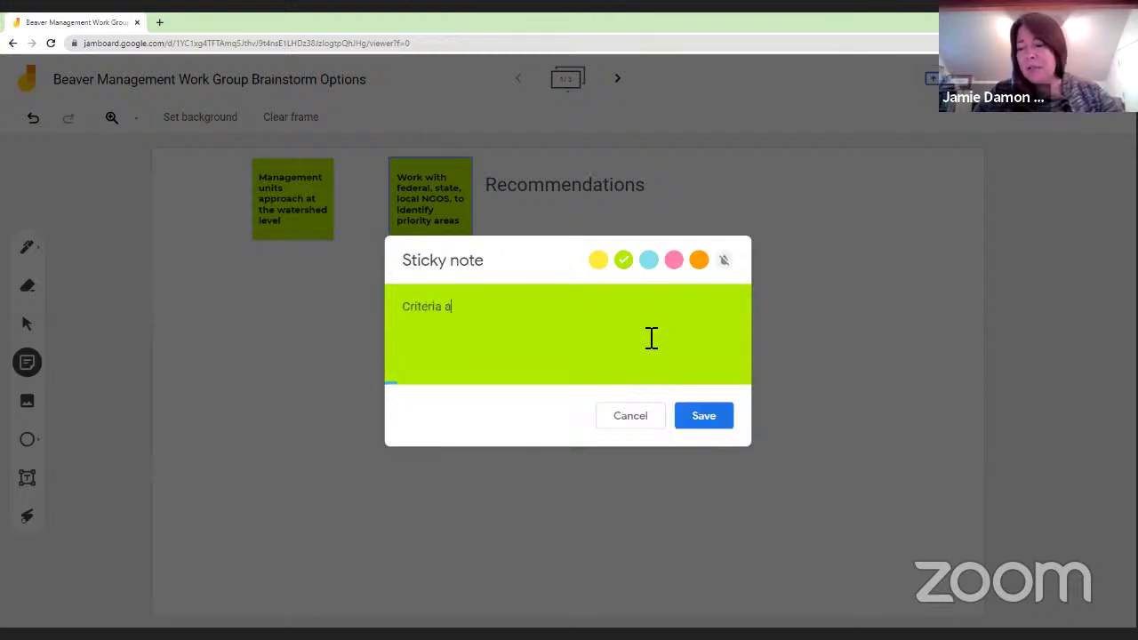
{"action": "type", "text": "nd considerations t"}
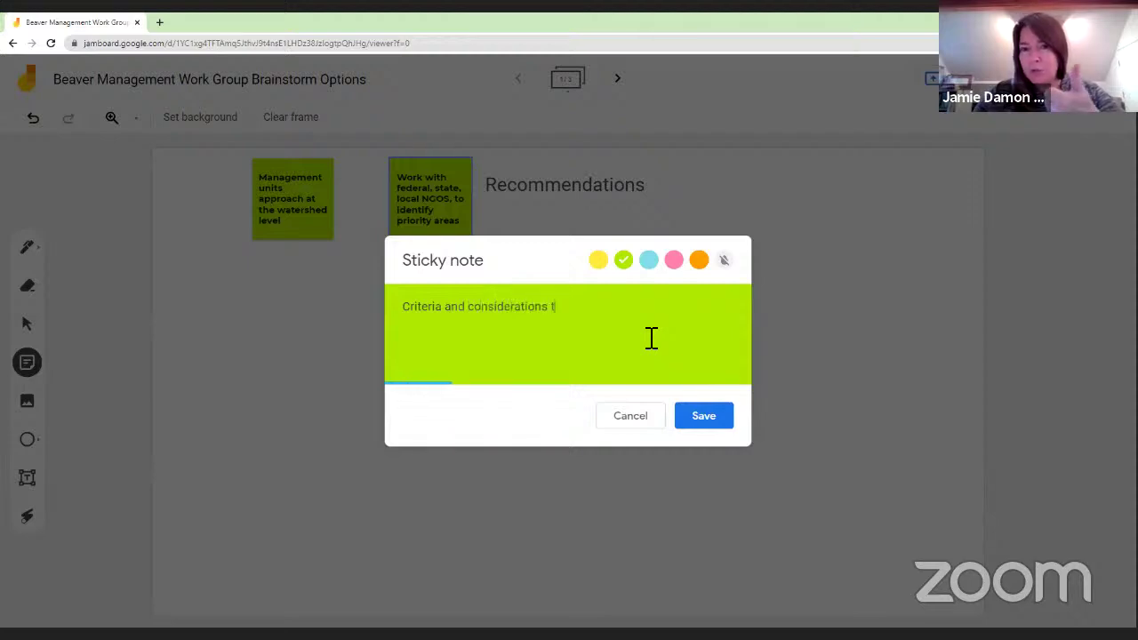
{"action": "type", "text": "o identify management units"}
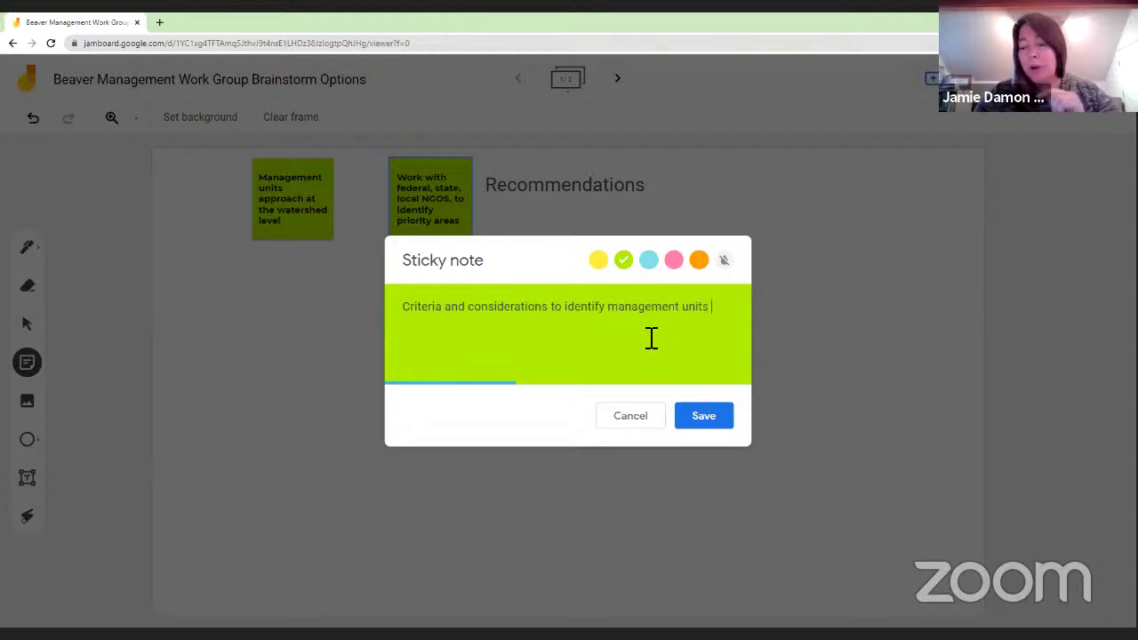
{"action": "type", "text": " include part"}
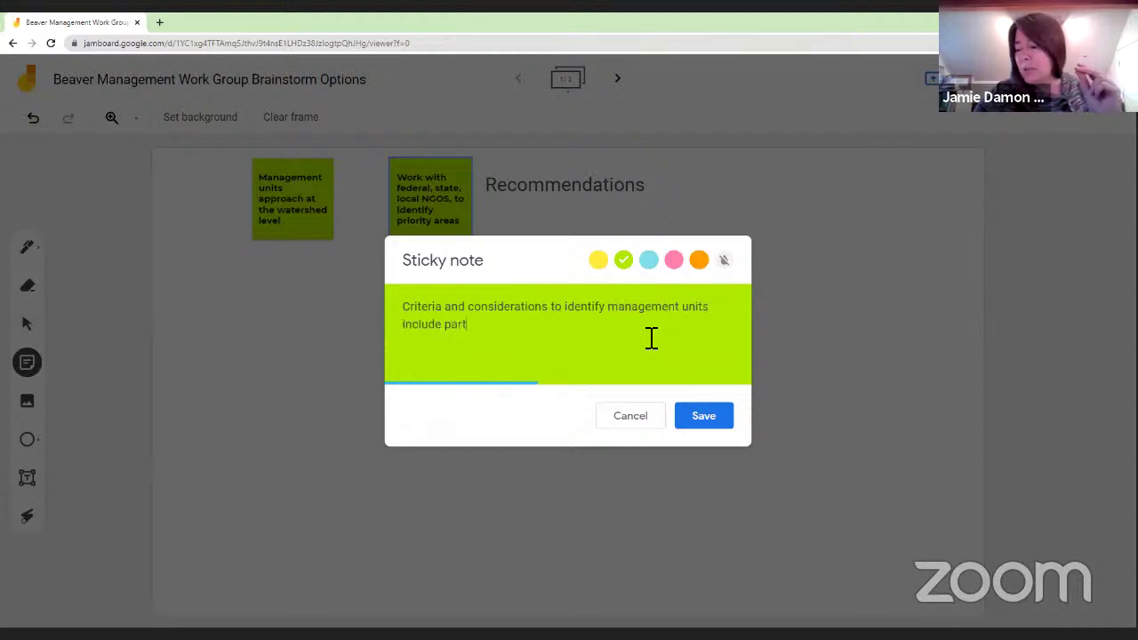
{"action": "type", "text": "ner priorit"}
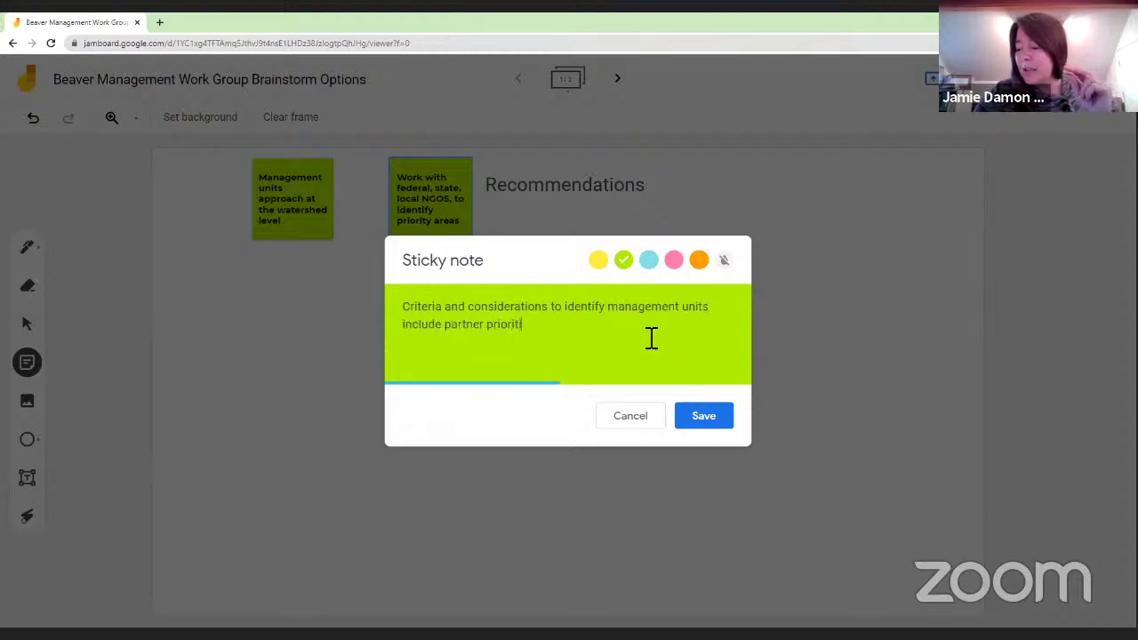
{"action": "type", "text": "ies including p"}
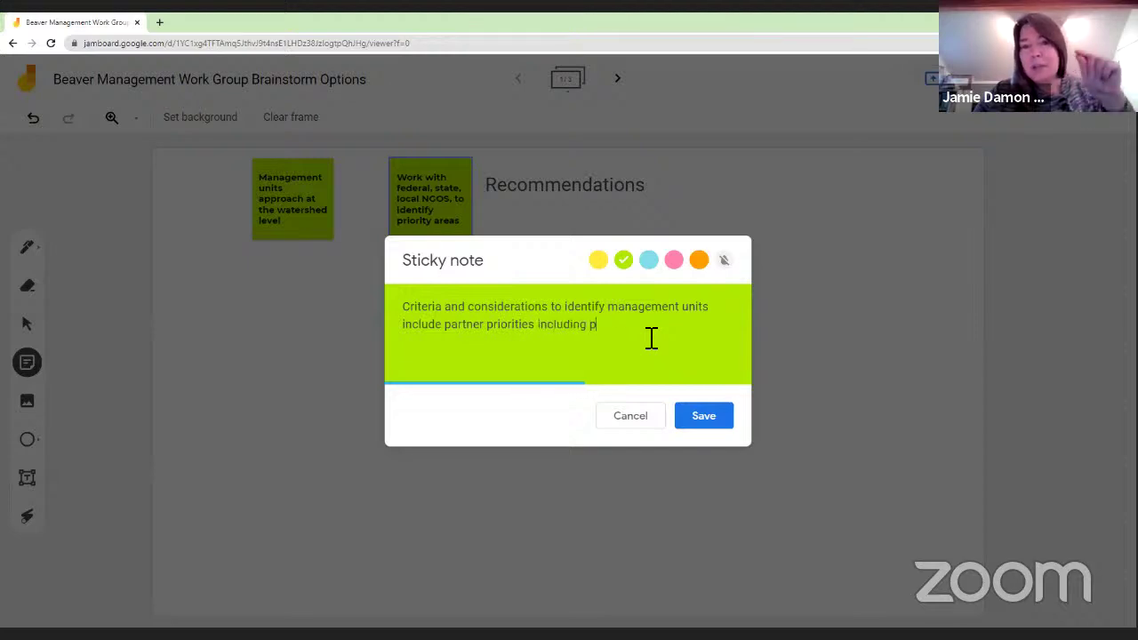
{"action": "type", "text": "lant types, soi"}
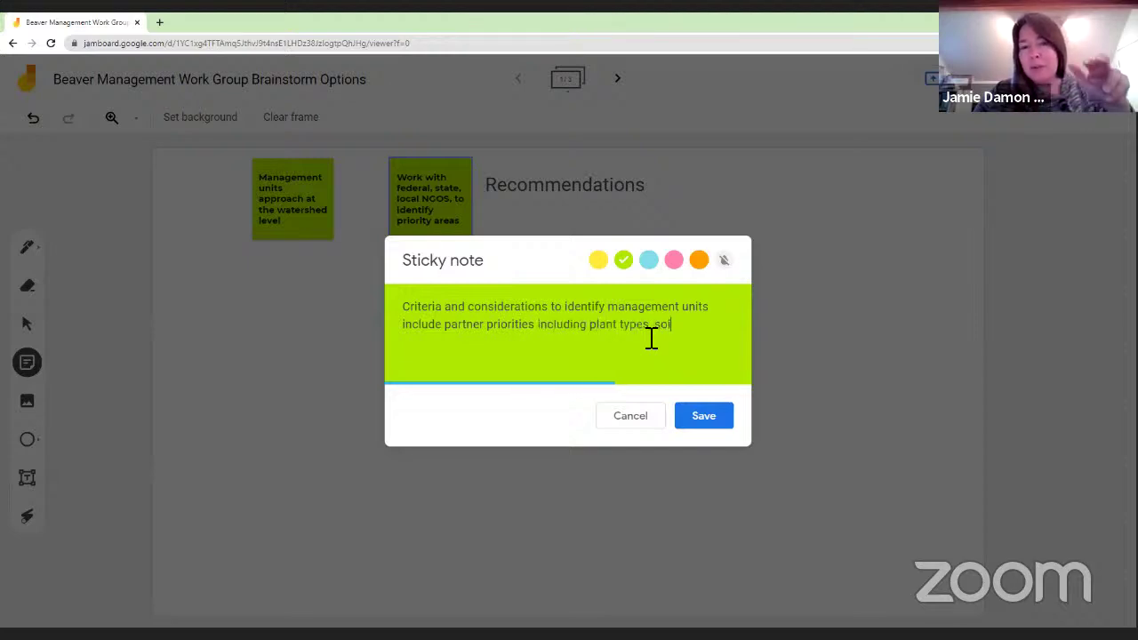
{"action": "type", "text": "l types, and abi"}
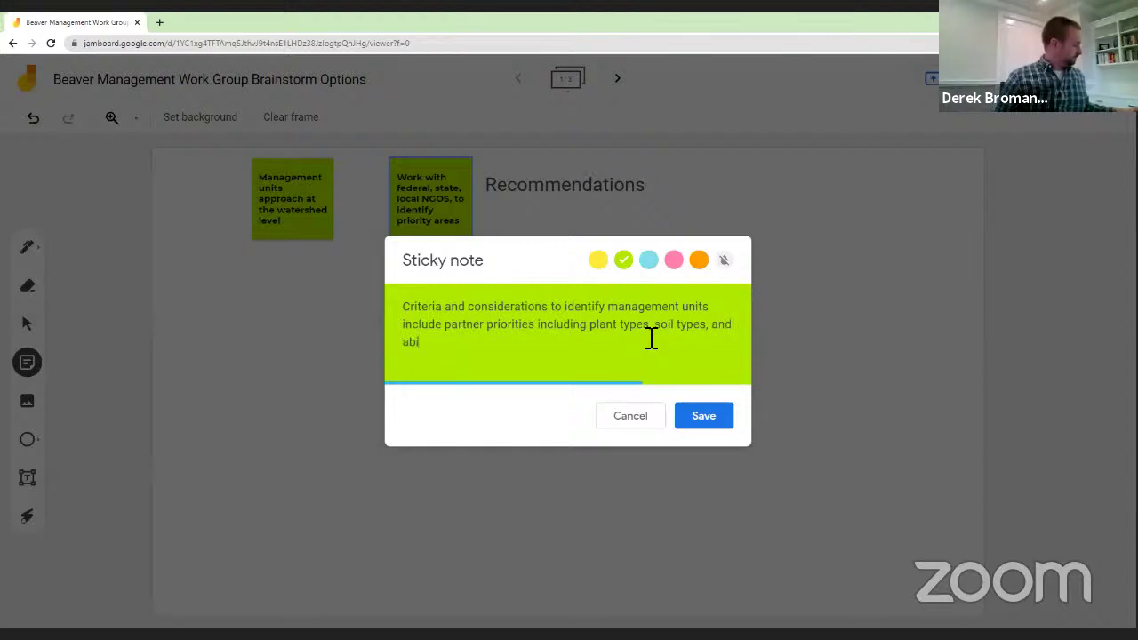
{"action": "type", "text": "lity"}
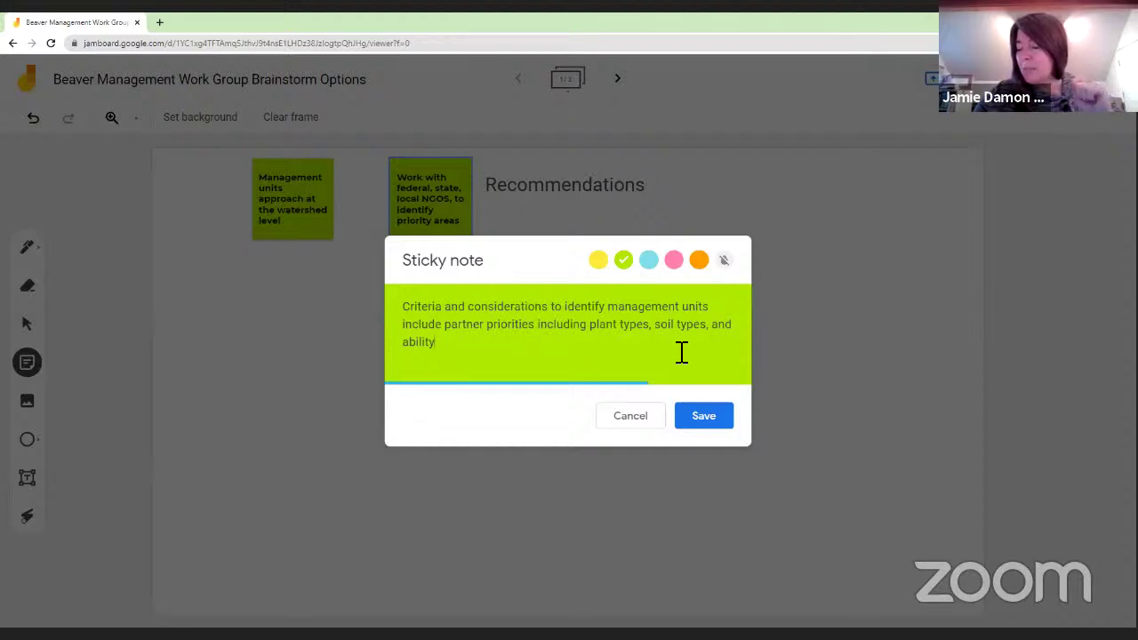
{"action": "type", "text": "to improve"}
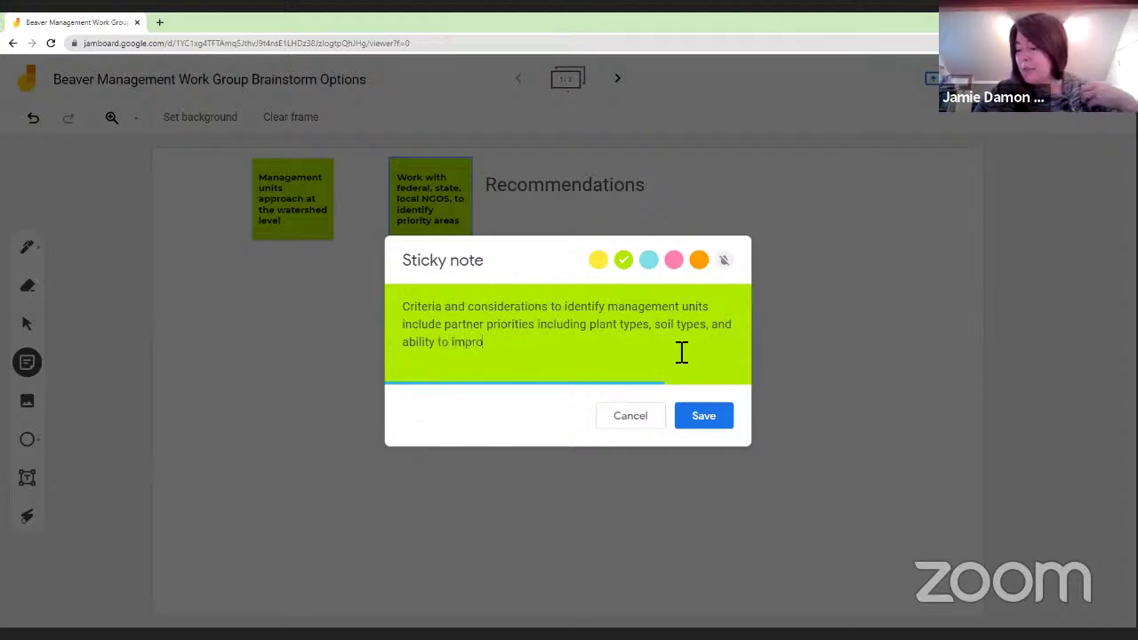
{"action": "left_click", "coordinate": [725, 422]}
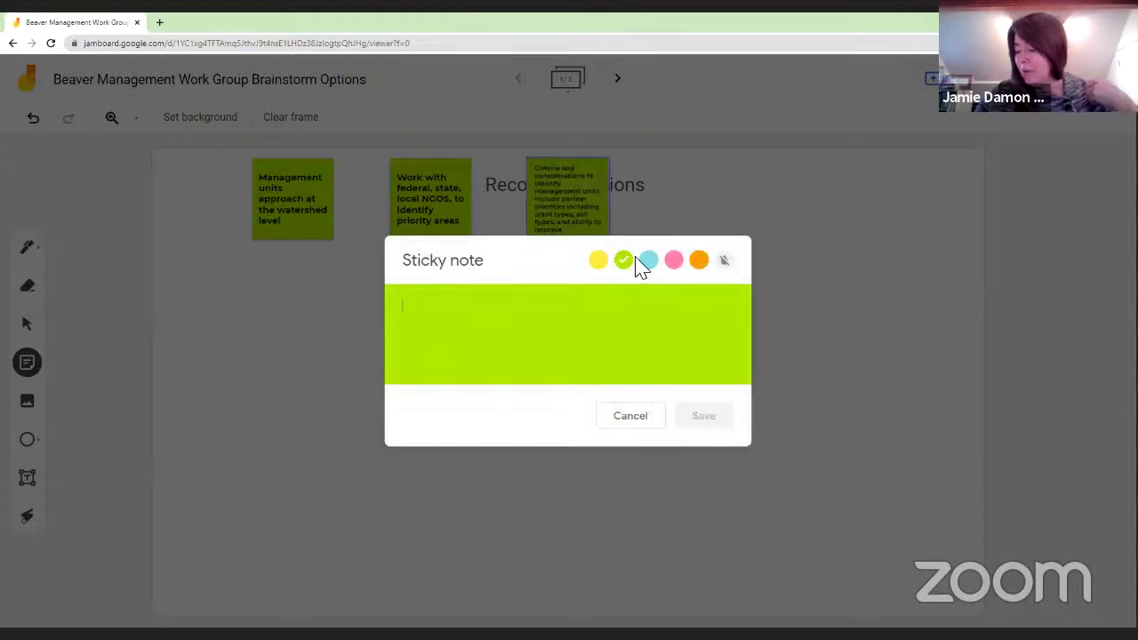
- Add a green sticky note reading "Focus monitoring" with a capital F
{"action": "left_click", "coordinate": [607, 327]}
{"action": "type", "text": "f"}
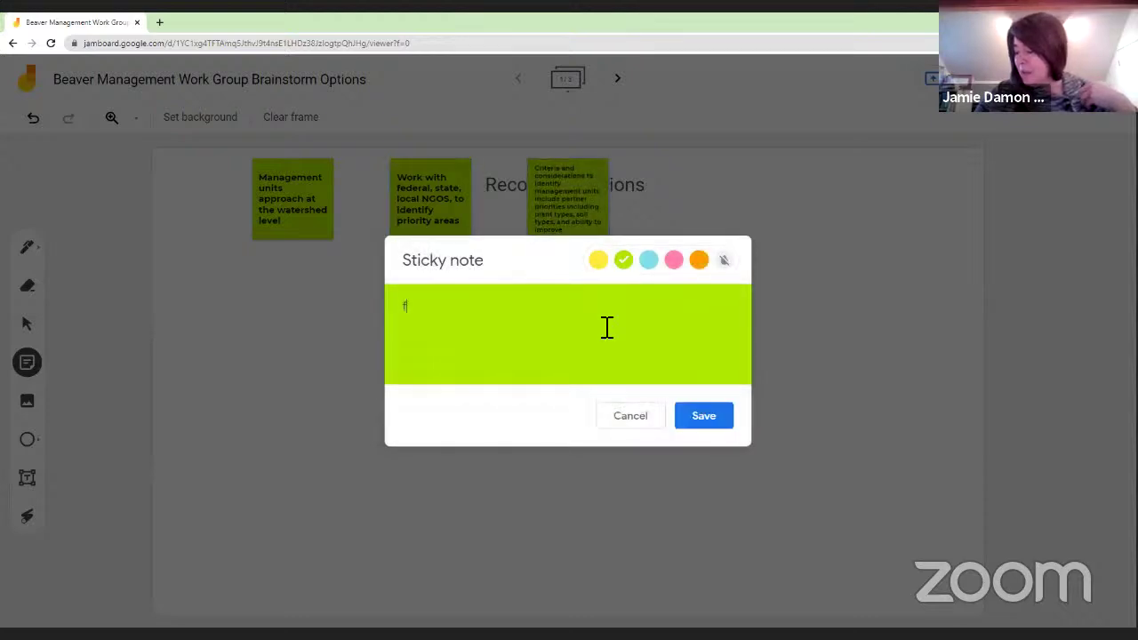
{"action": "type", "text": "ocus monitoring"}
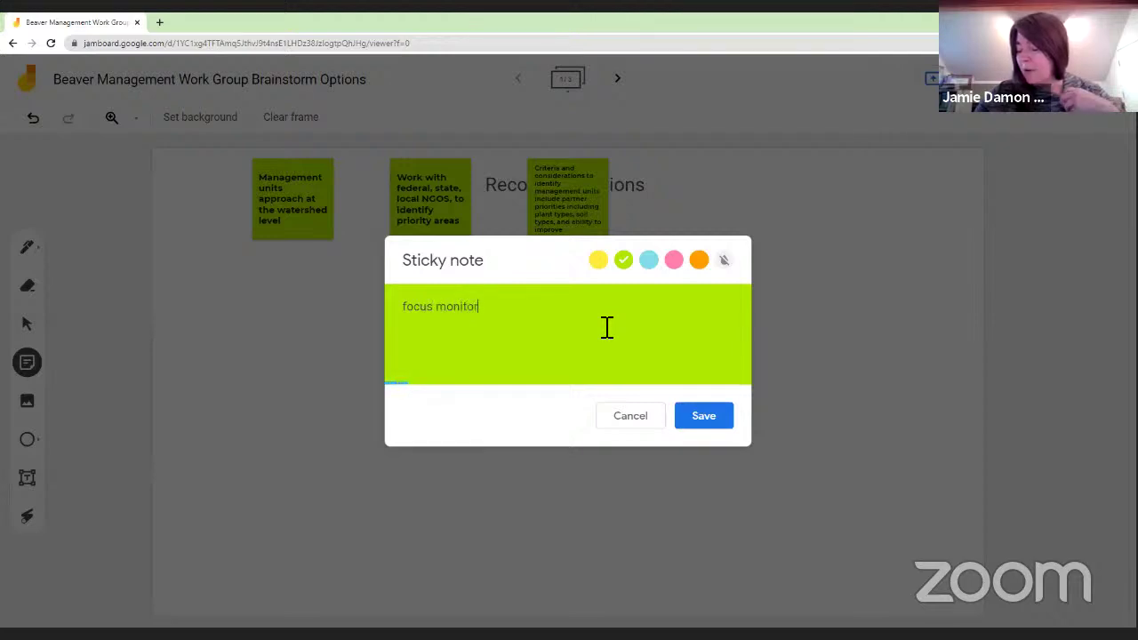
{"action": "left_click", "coordinate": [408, 306]}
{"action": "key", "text": "BackSpace"}
{"action": "type", "text": "F"}
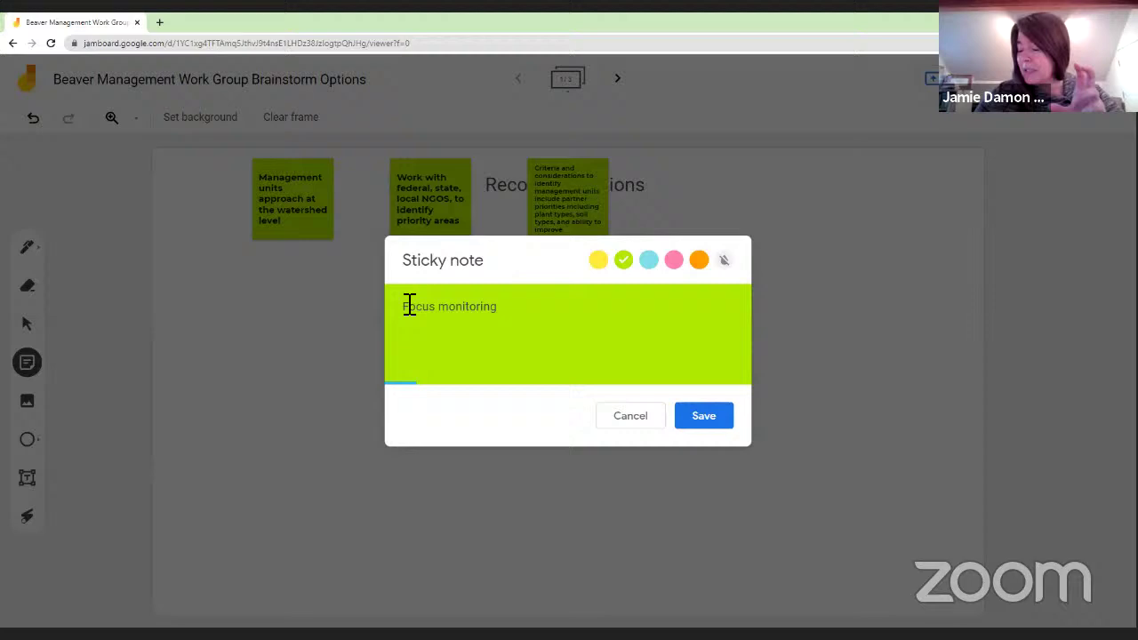
{"action": "left_click", "coordinate": [714, 430]}
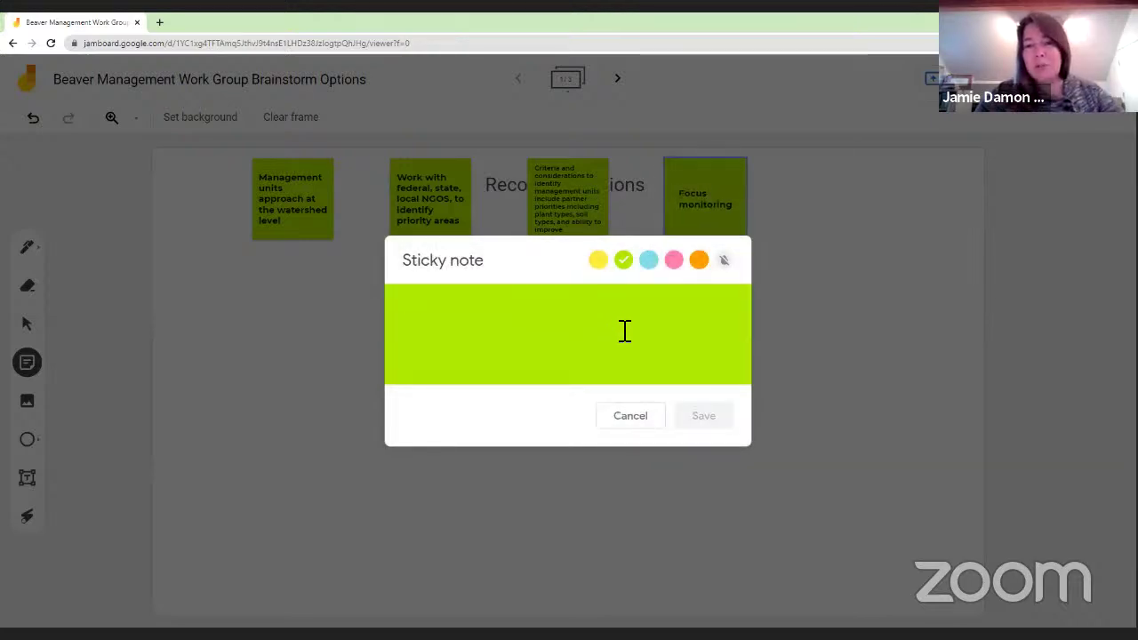
- Add a green sticky note reading "What does this mean for regulatory environment? work with ODFW to sort out"
{"action": "type", "text": "What does this mean for er"}
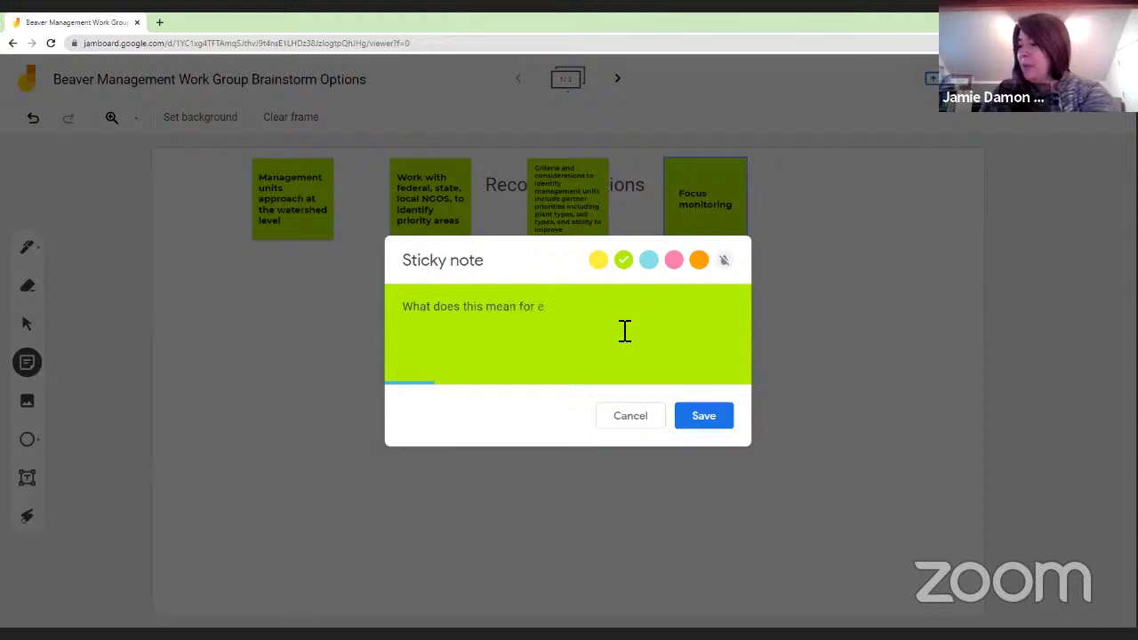
{"action": "key", "text": "BackSpace"}
{"action": "type", "text": "regulatory "}
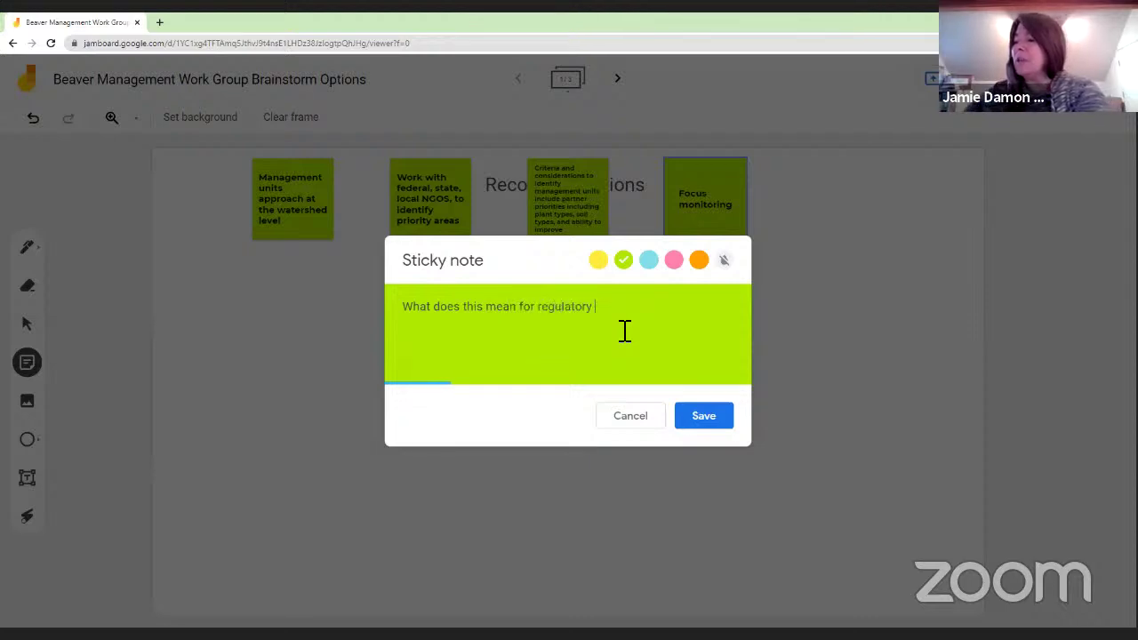
{"action": "type", "text": "environem"}
{"action": "key", "text": "BackSpace"}
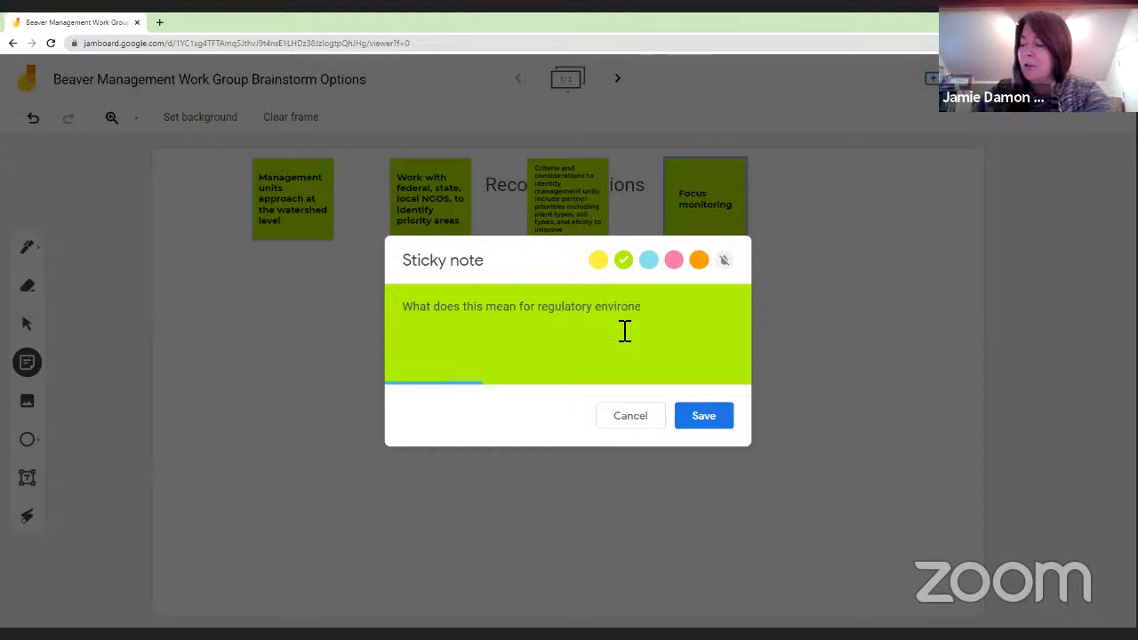
{"action": "type", "text": "nment? work wit"}
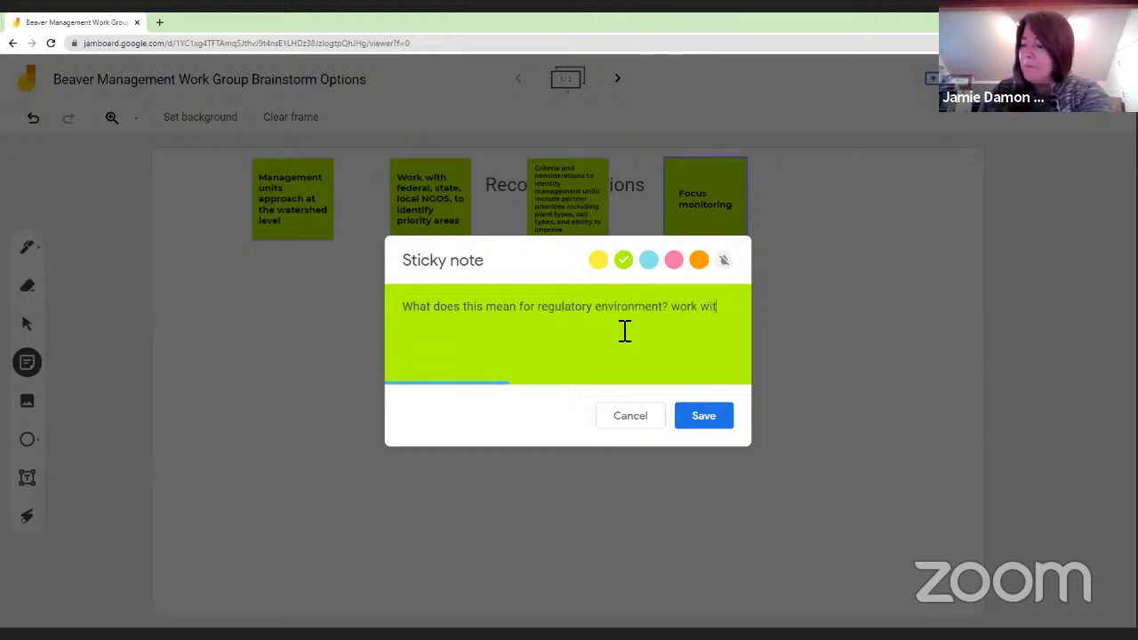
{"action": "type", "text": "h ODFW to sort"}
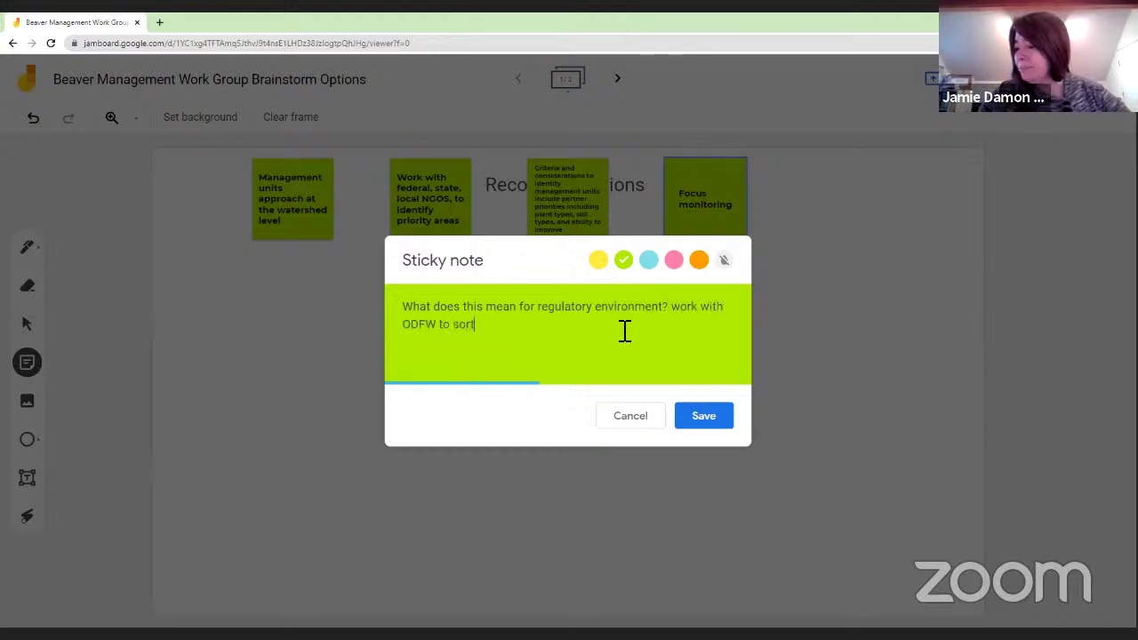
{"action": "type", "text": " out"}
{"action": "left_click", "coordinate": [690, 418]}
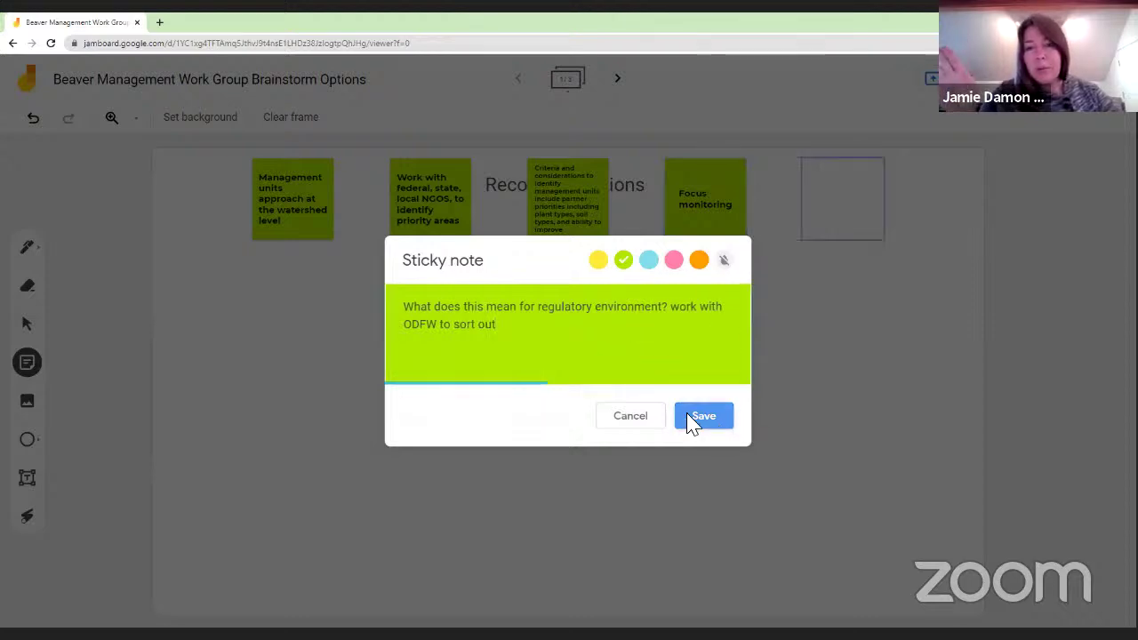
- Add a green sticky note reading "work across management types" and finish adding notes
{"action": "type", "text": "work "}
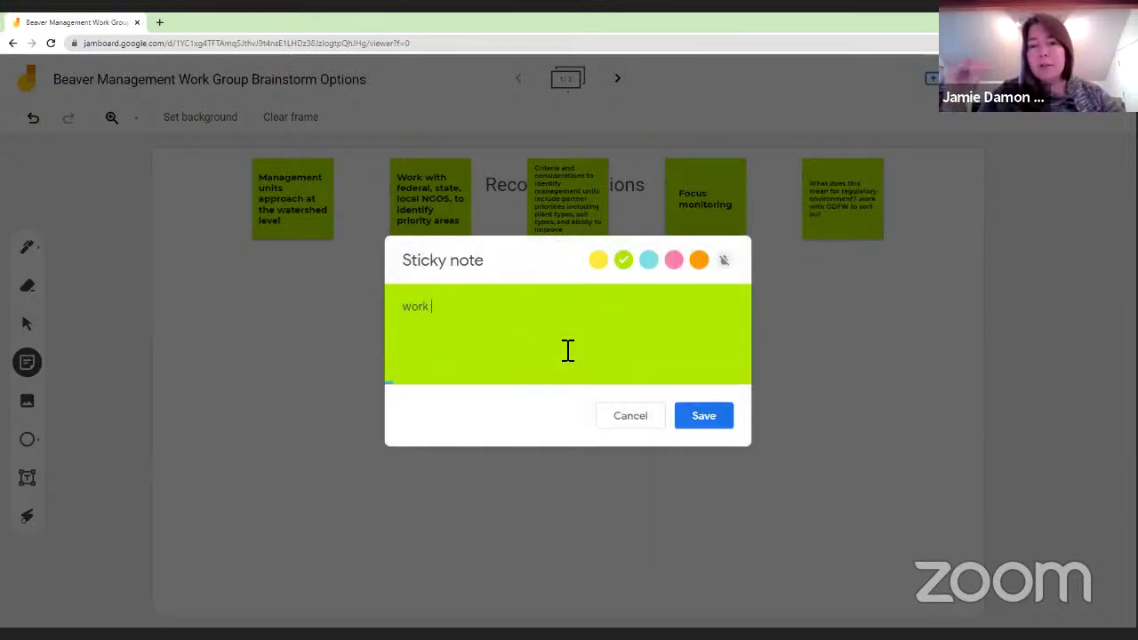
{"action": "type", "text": "across managemen"}
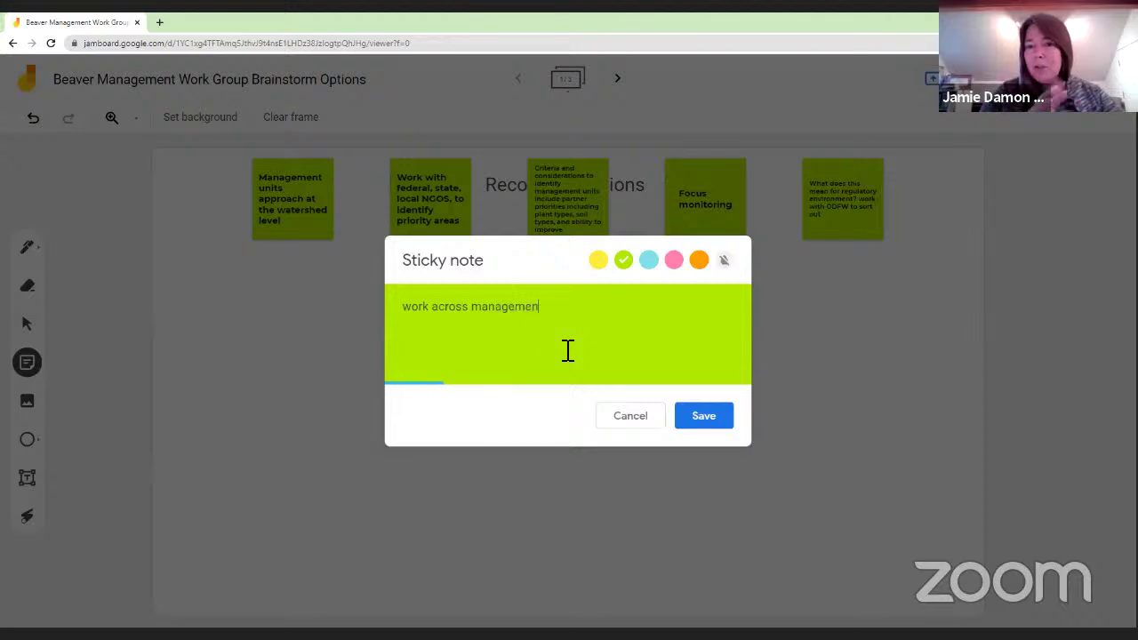
{"action": "type", "text": "t types"}
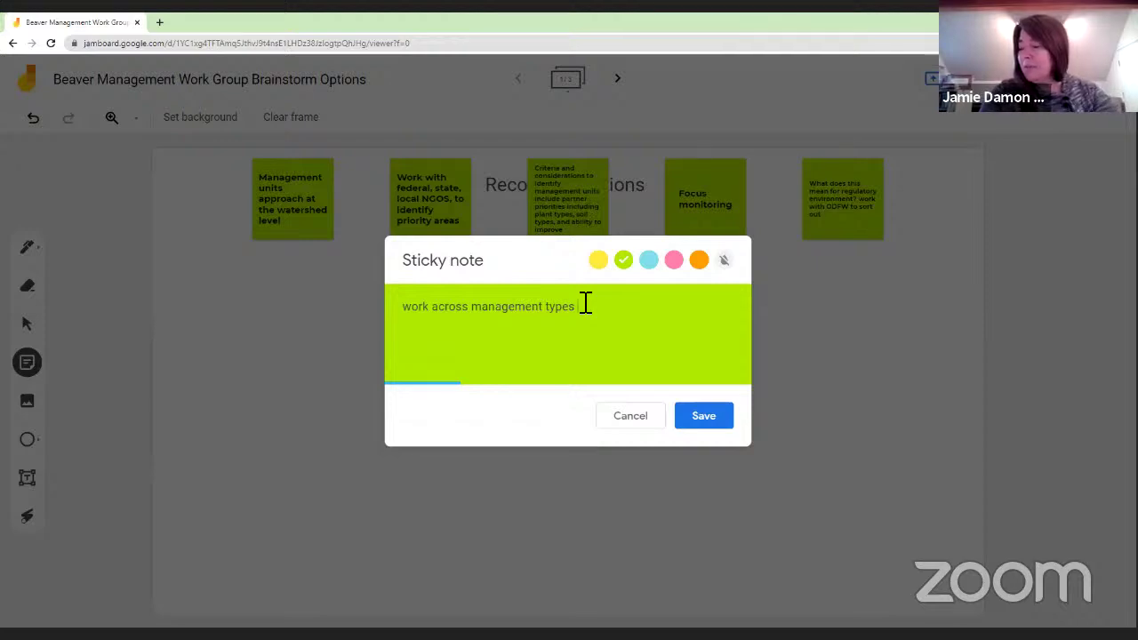
{"action": "left_click", "coordinate": [703, 418]}
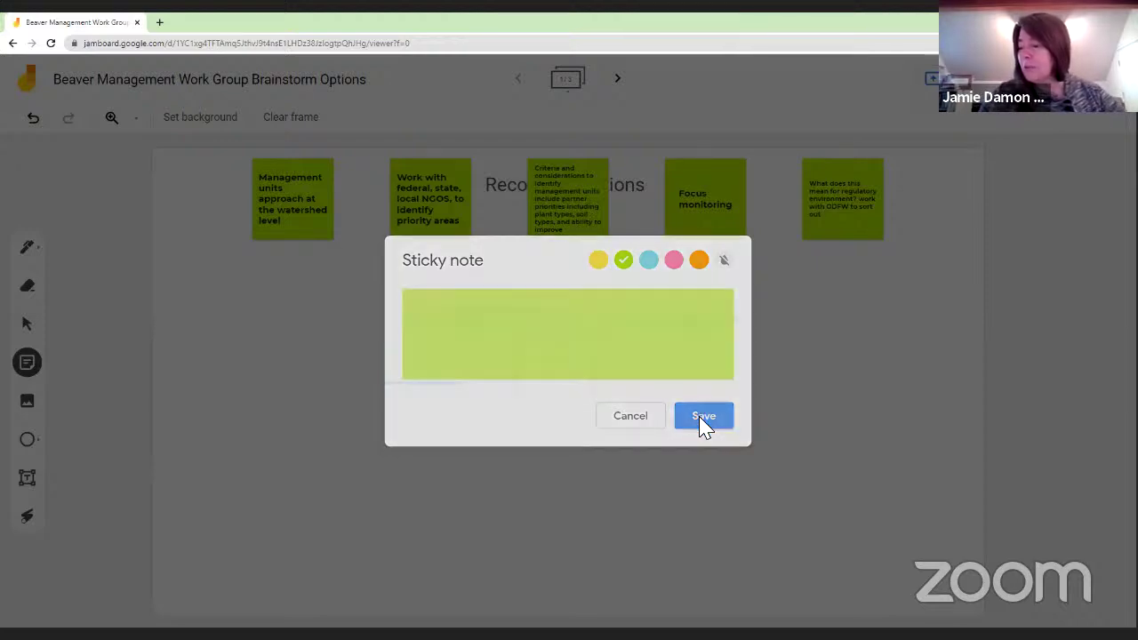
{"action": "left_click", "coordinate": [622, 423]}
- Regroup the notes below the watershed-level note: priority-areas and regulatory notes in the first column, criteria and monitoring notes in a second
{"action": "left_click_drag", "start_coordinate": [451, 216], "coordinate": [247, 407]}
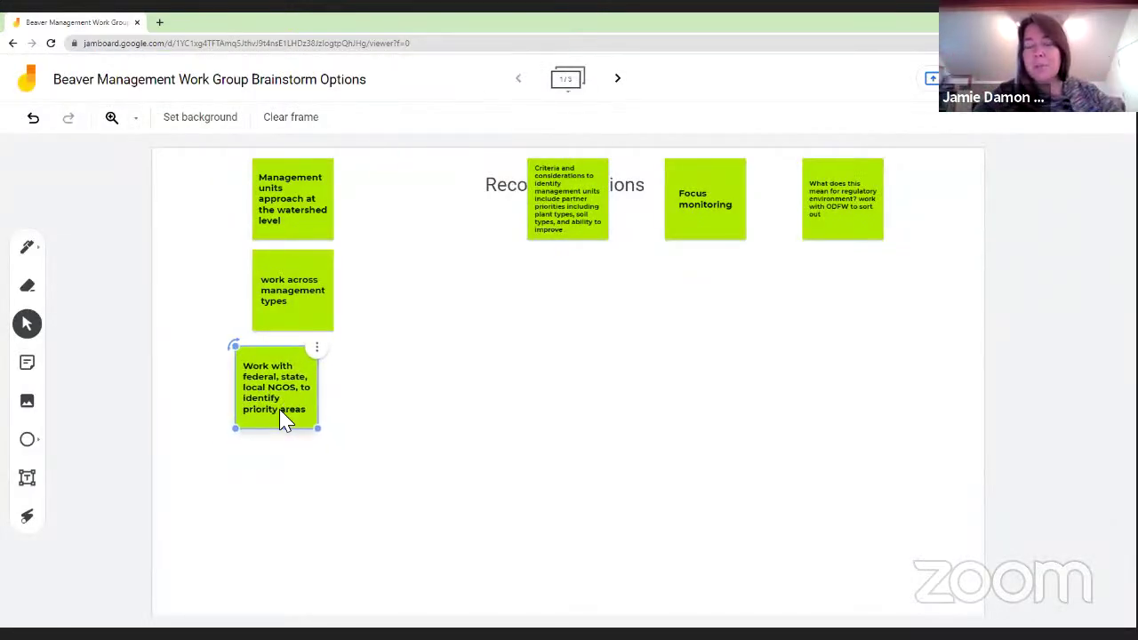
{"action": "left_click", "coordinate": [593, 212]}
{"action": "left_click_drag", "start_coordinate": [588, 209], "coordinate": [444, 301]}
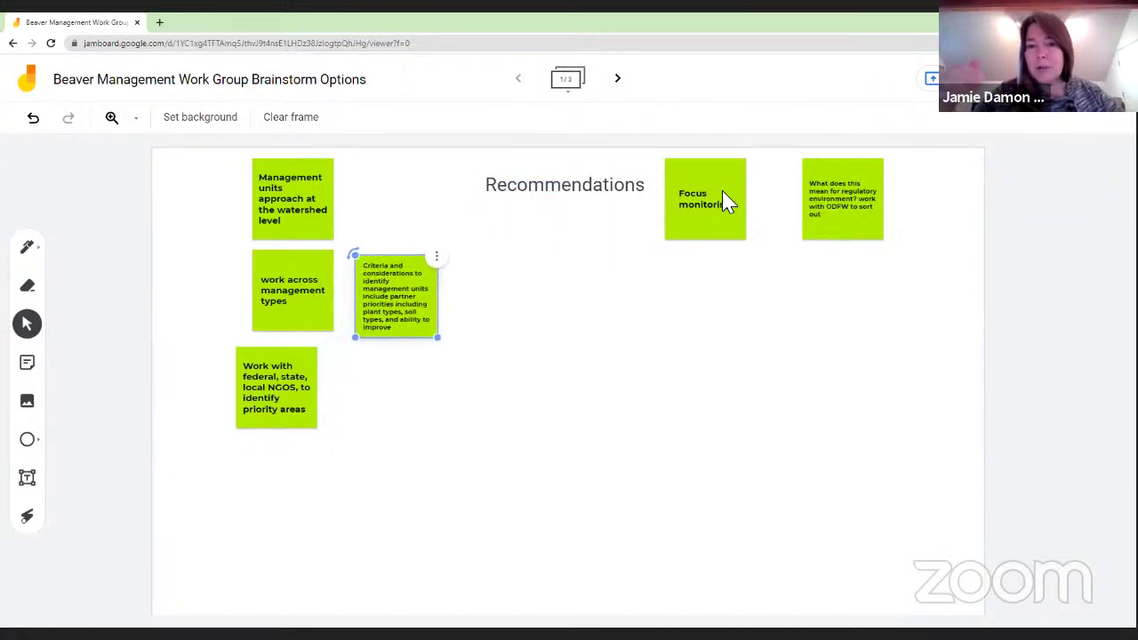
{"action": "left_click", "coordinate": [727, 205]}
{"action": "left_click_drag", "start_coordinate": [687, 211], "coordinate": [427, 386]}
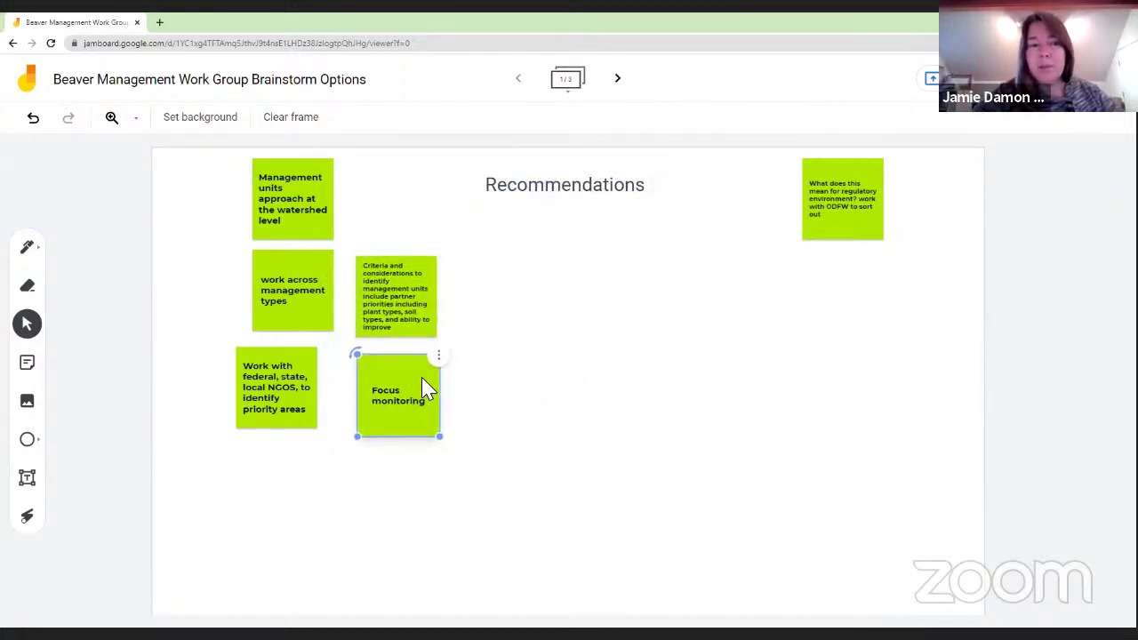
{"action": "left_click", "coordinate": [833, 211]}
{"action": "left_click_drag", "start_coordinate": [371, 508], "coordinate": [274, 494]}
- Add a green sticky note reading "Work with sub-group to draft" to the Process Considerations frame
{"action": "left_click", "coordinate": [617, 80]}
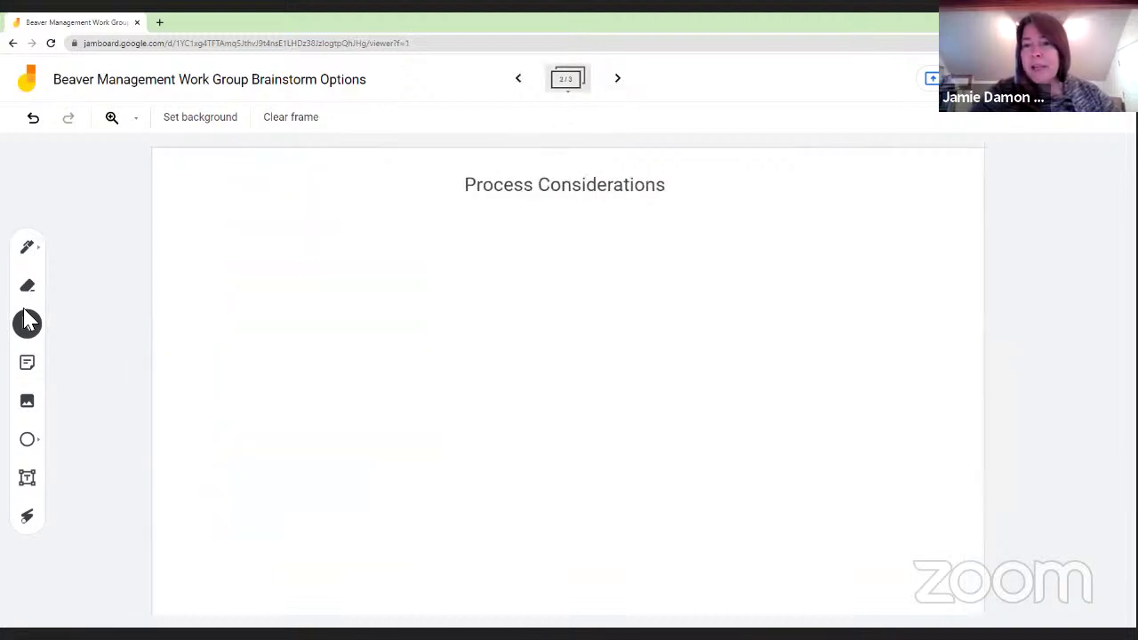
{"action": "left_click", "coordinate": [28, 360]}
{"action": "type", "text": "Work"}
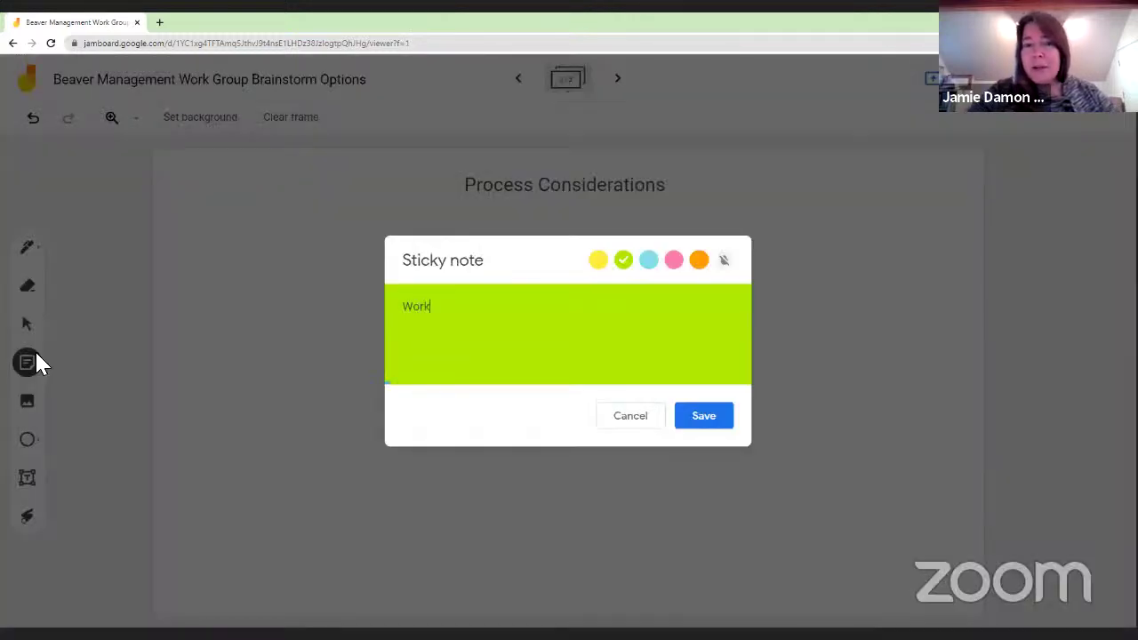
{"action": "type", "text": " with the"}
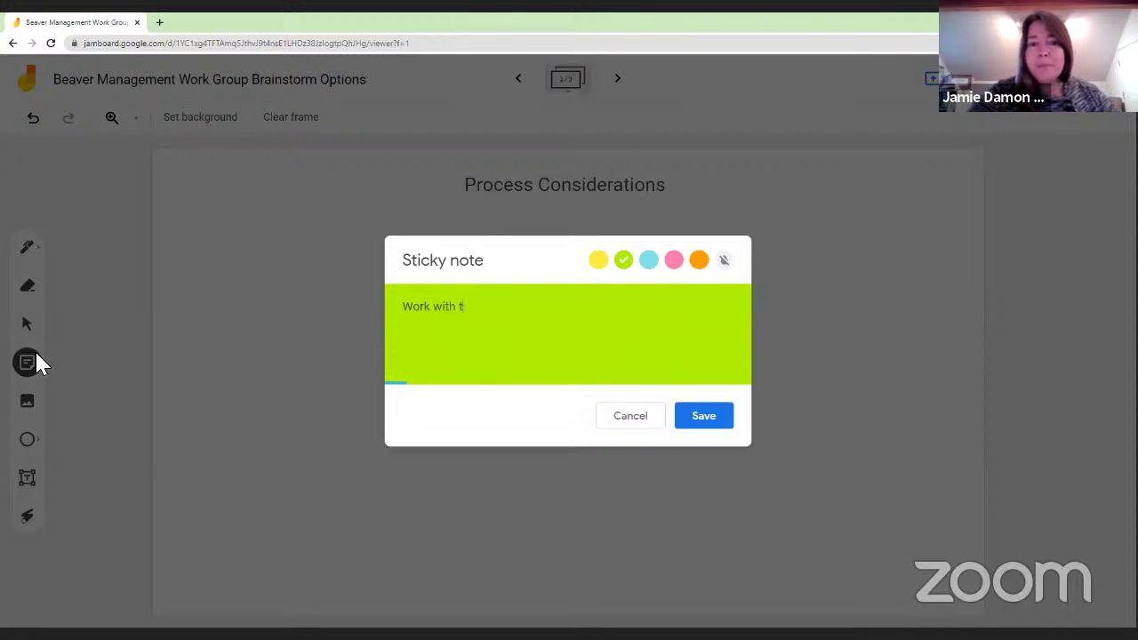
{"action": "key", "text": "BackSpace"}
{"action": "type", "text": "sub-group to d"}
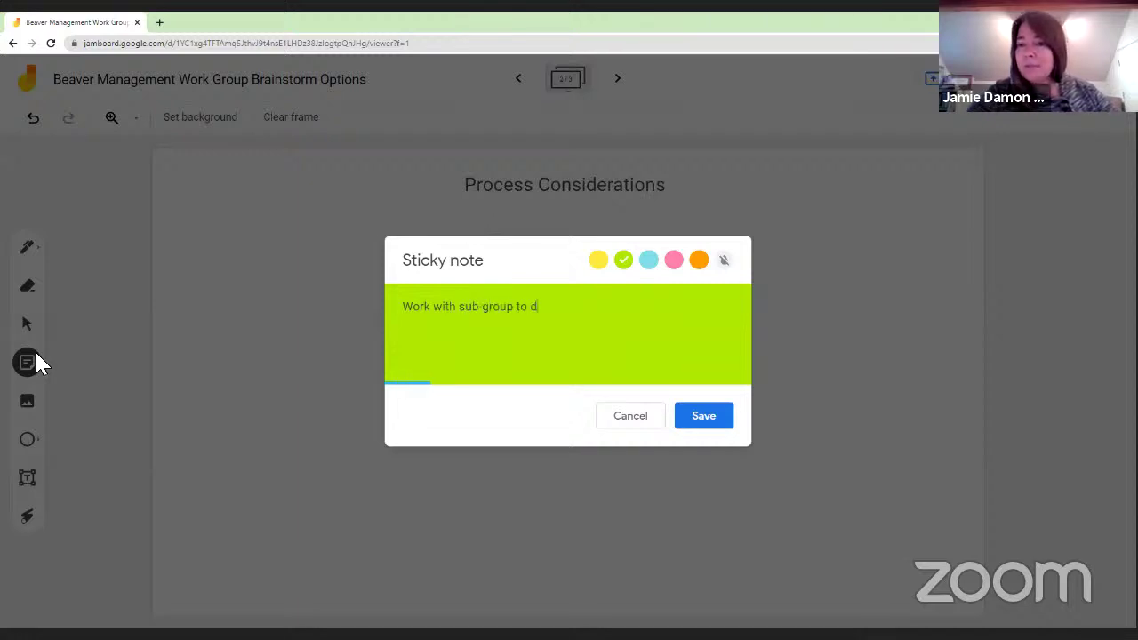
{"action": "type", "text": "raft"}
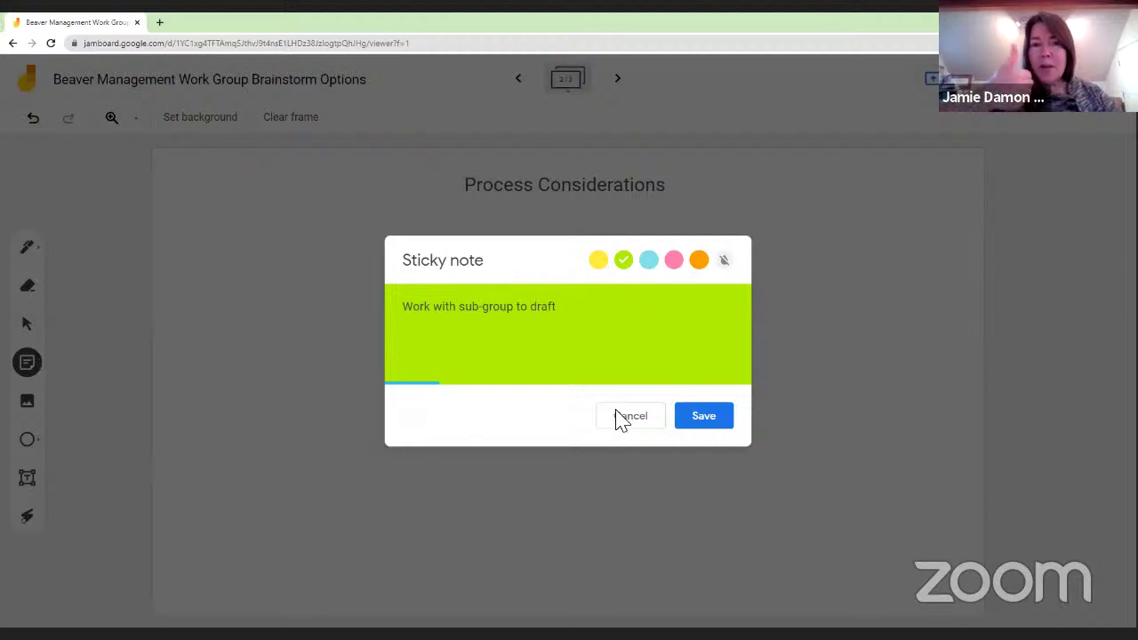
{"action": "left_click", "coordinate": [701, 420]}
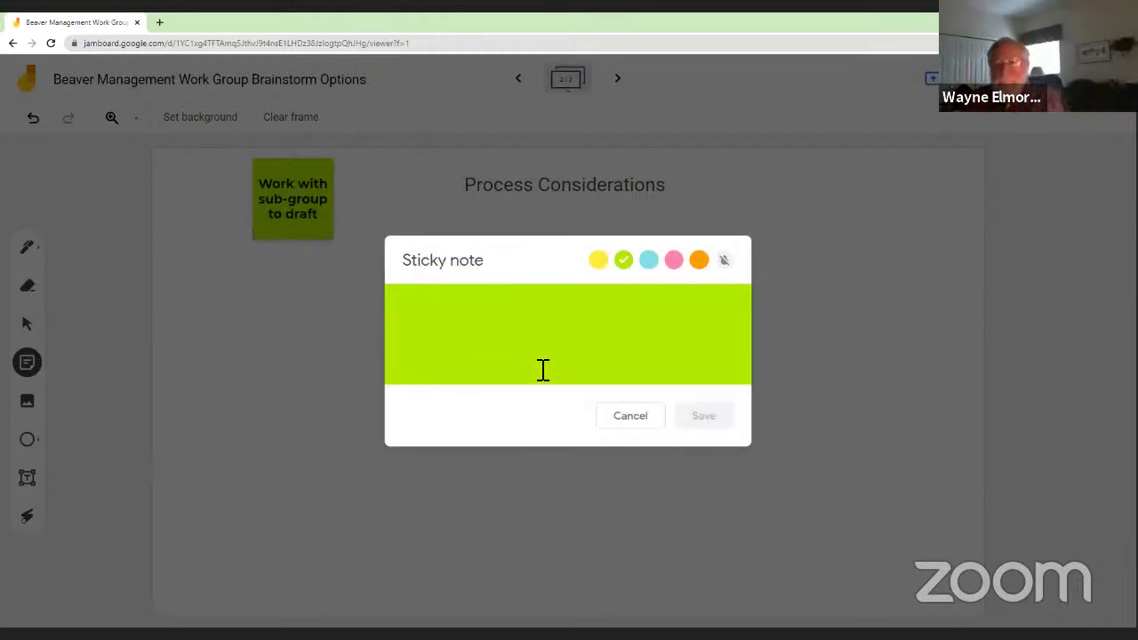
- Add a green sticky note reading "Have larger group consider draft recommendations" and place it beneath the sub-group note
{"action": "type", "text": "Have larger g"}
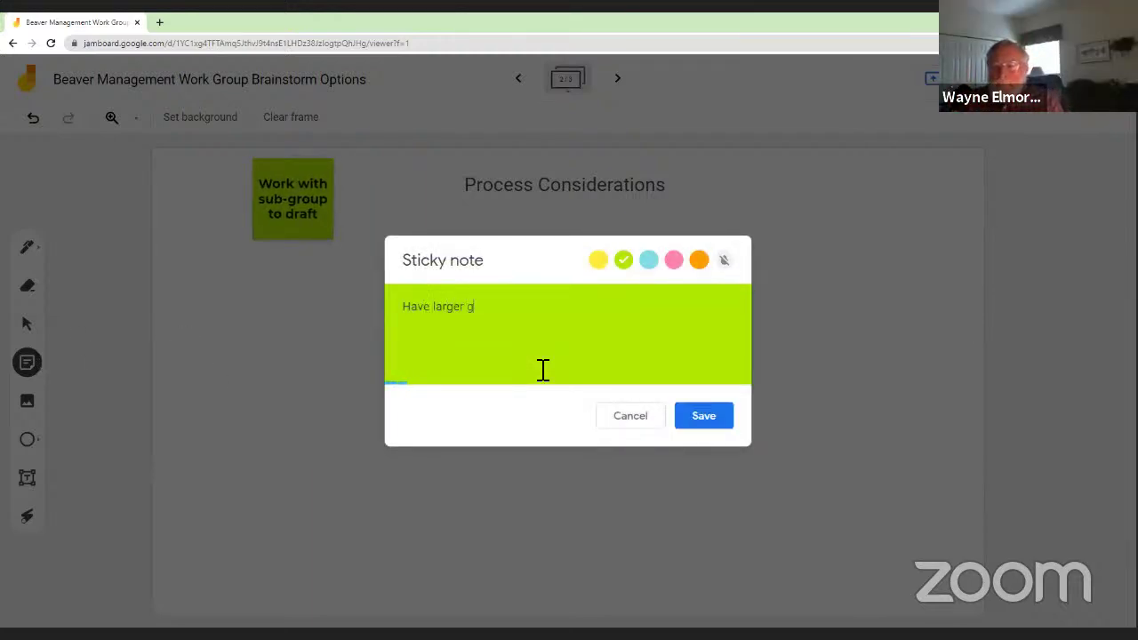
{"action": "type", "text": "roup consider "}
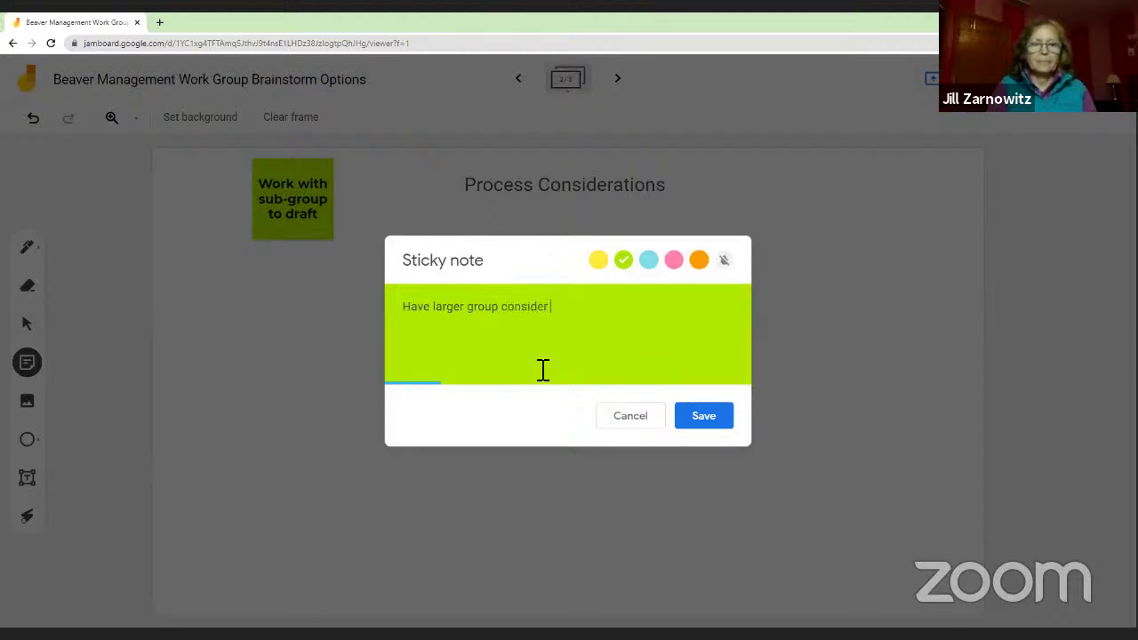
{"action": "type", "text": "draft recomm"}
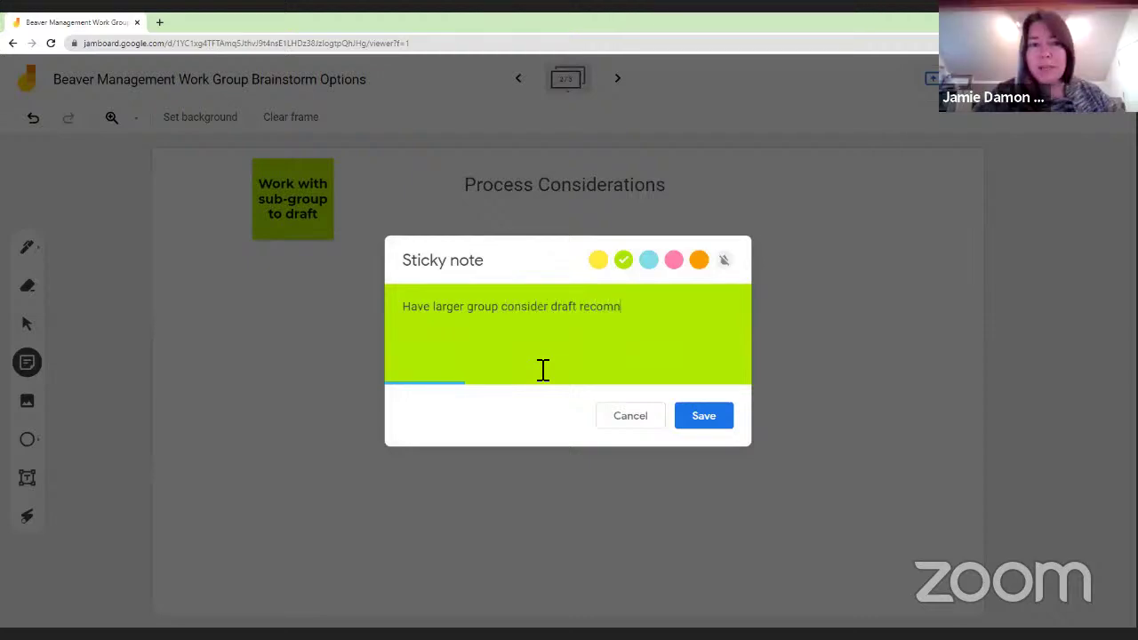
{"action": "type", "text": "mendations"}
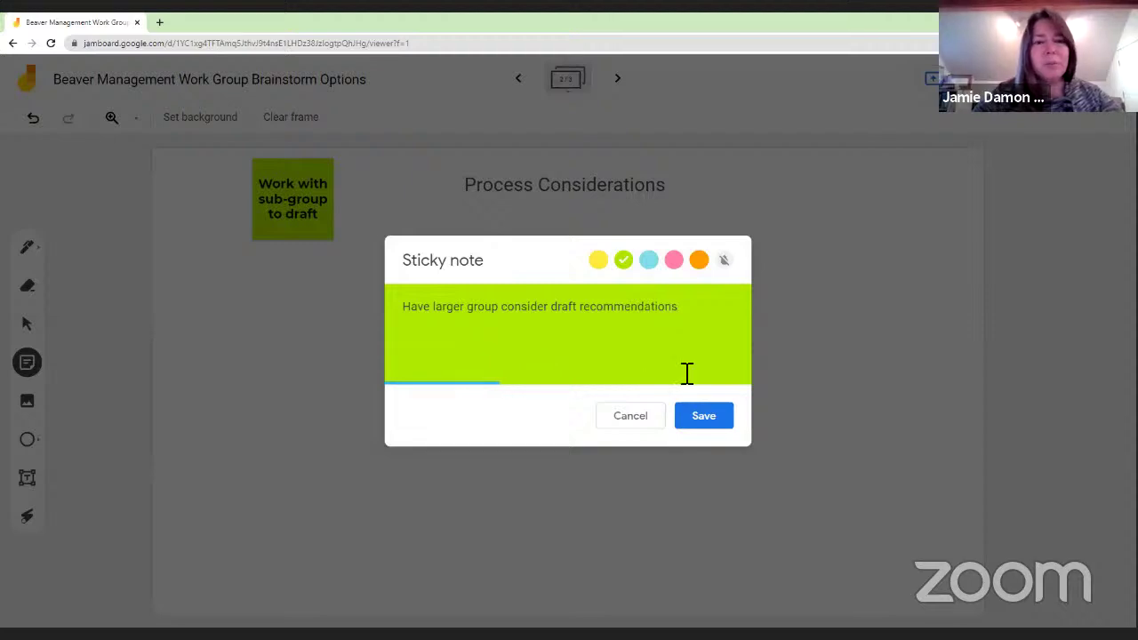
{"action": "left_click", "coordinate": [704, 417]}
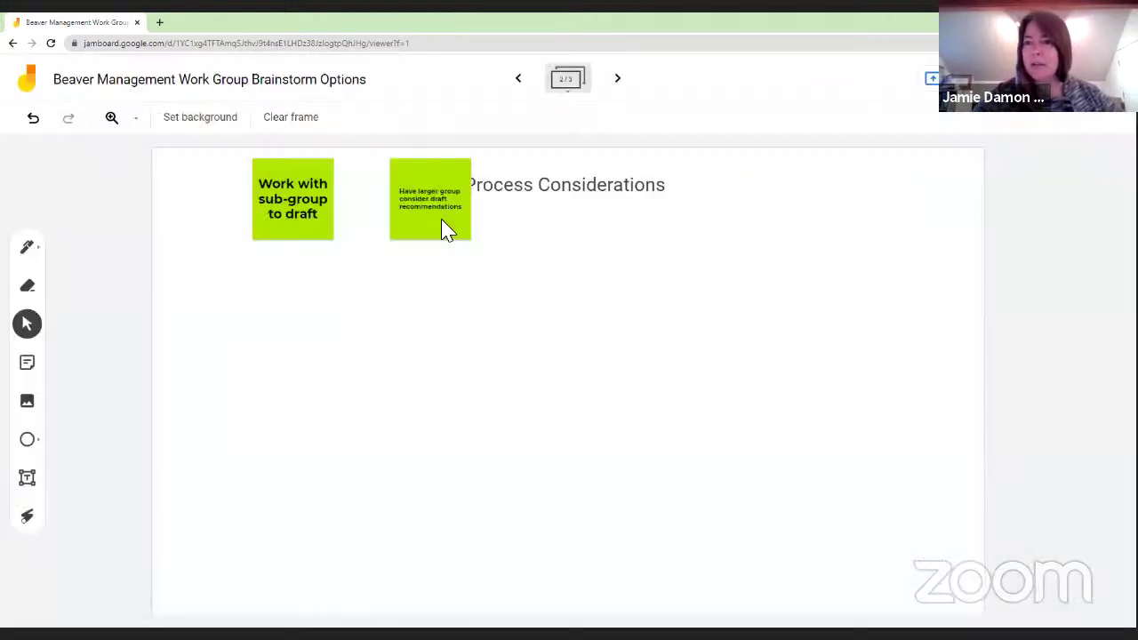
{"action": "left_click_drag", "start_coordinate": [427, 233], "coordinate": [283, 331]}
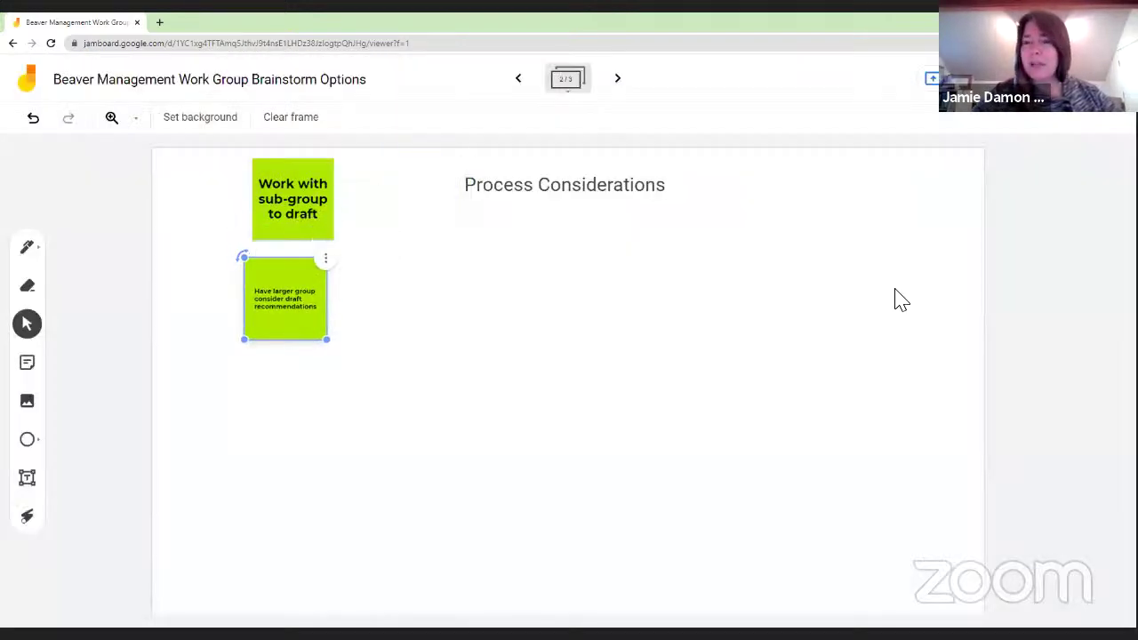
{"action": "key", "text": "Escape"}
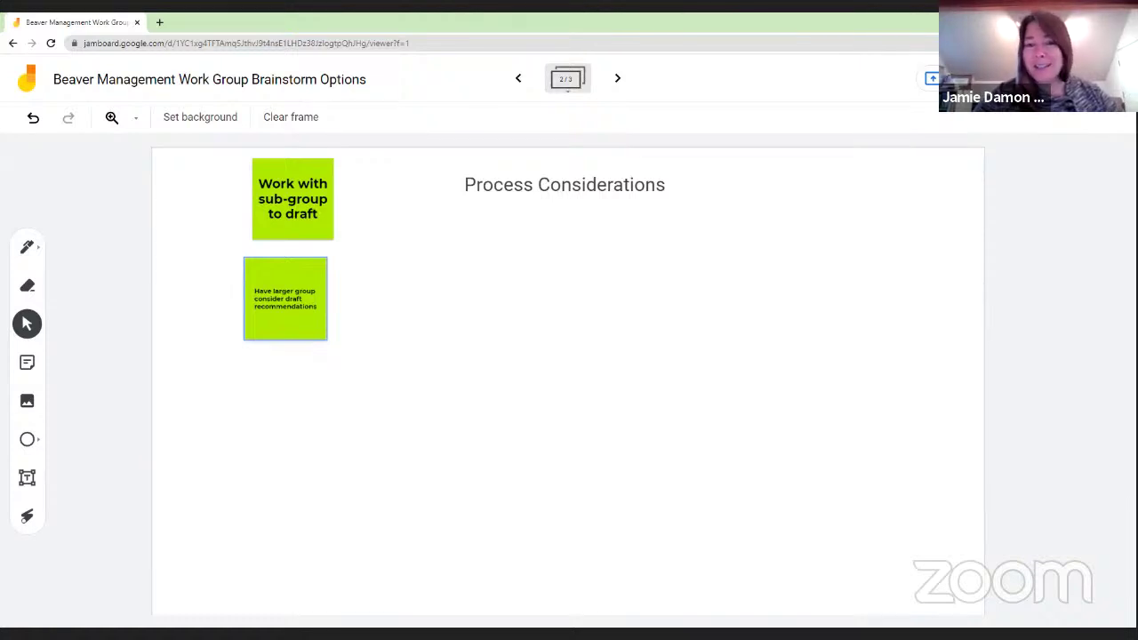
- On the Recommendations frame, shift all six notes toward the frame's left edge, keeping the criteria and monitoring notes in a second column
{"action": "left_click", "coordinate": [516, 82]}
{"action": "left_click_drag", "start_coordinate": [291, 214], "coordinate": [237, 214]}
{"action": "left_click_drag", "start_coordinate": [299, 290], "coordinate": [246, 294]}
{"action": "left_click_drag", "start_coordinate": [400, 283], "coordinate": [360, 252]}
{"action": "left_click_drag", "start_coordinate": [283, 433], "coordinate": [238, 440]}
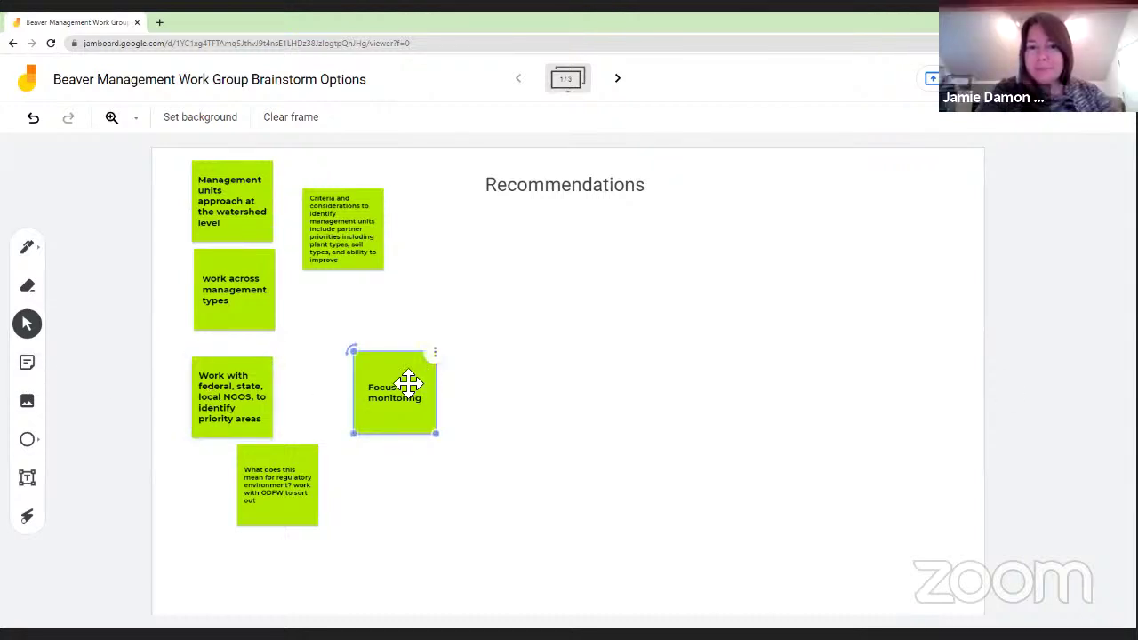
{"action": "left_click_drag", "start_coordinate": [407, 386], "coordinate": [330, 391]}
{"action": "left_click_drag", "start_coordinate": [279, 467], "coordinate": [233, 471]}
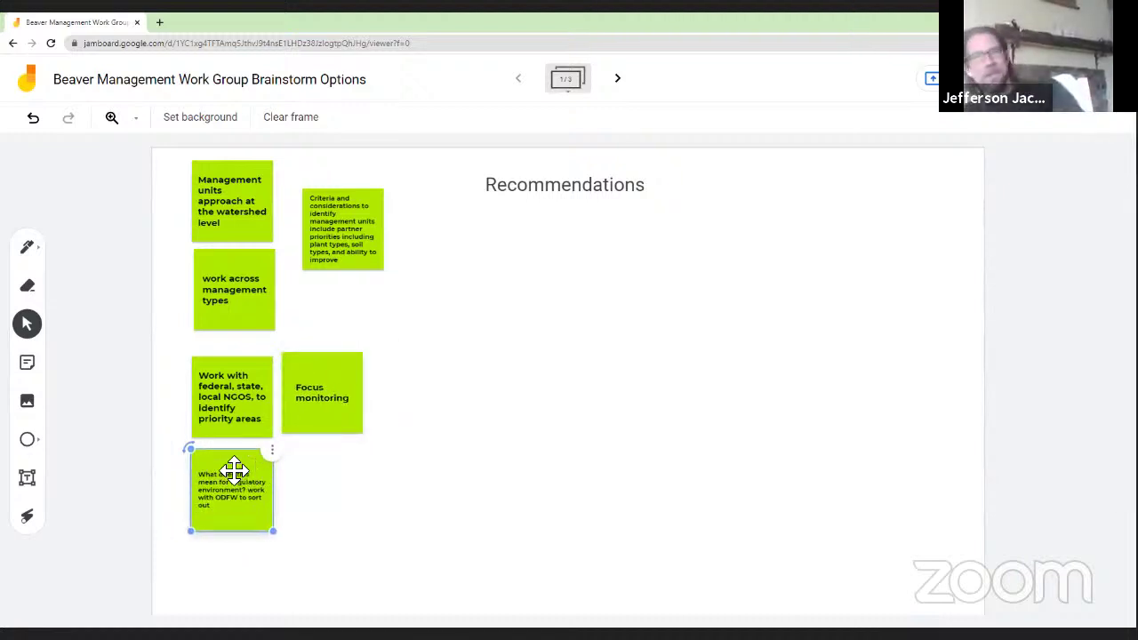
- Add a yellow sticky note reading "ODFW make habitat recommendations and collaborate with land managers" to the Recommendations frame
{"action": "left_click", "coordinate": [27, 362]}
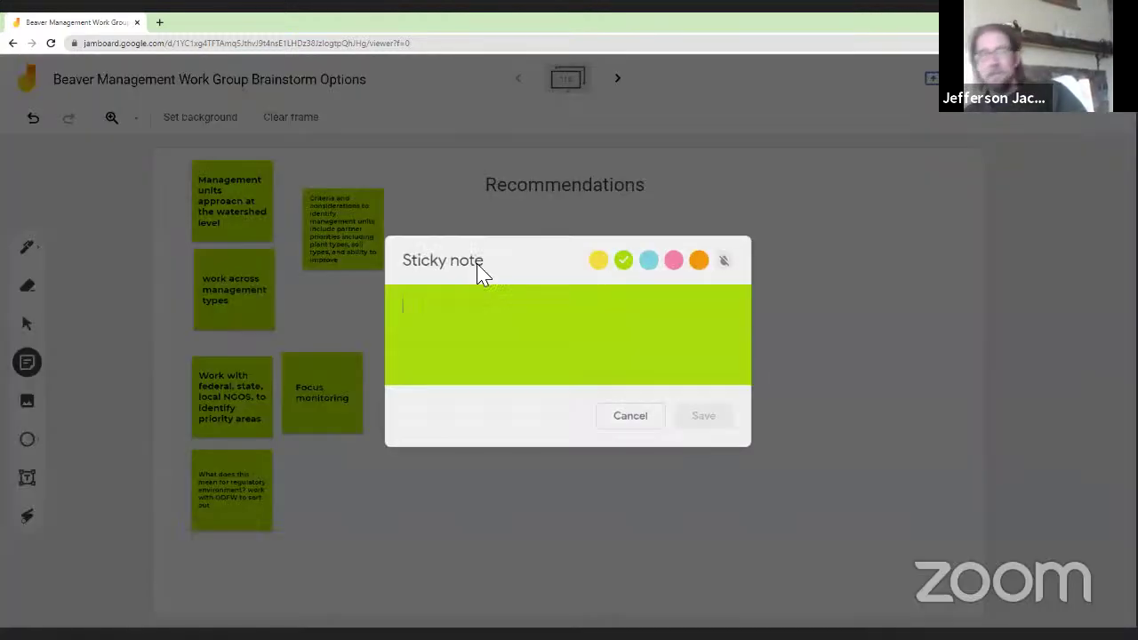
{"action": "left_click", "coordinate": [599, 261]}
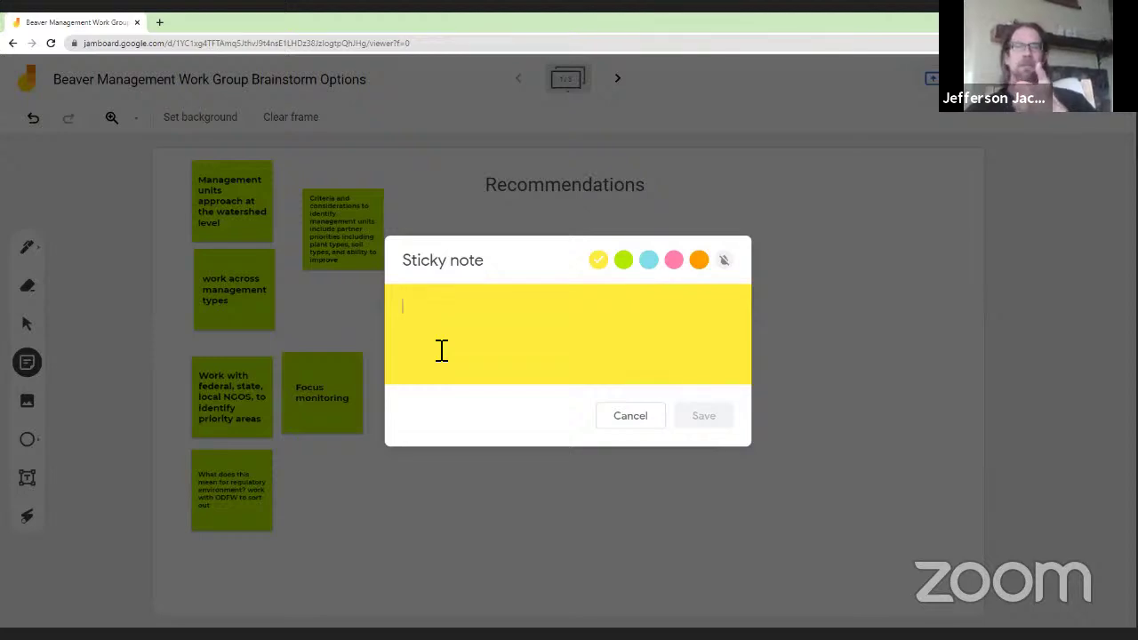
{"action": "type", "text": "ODFW"}
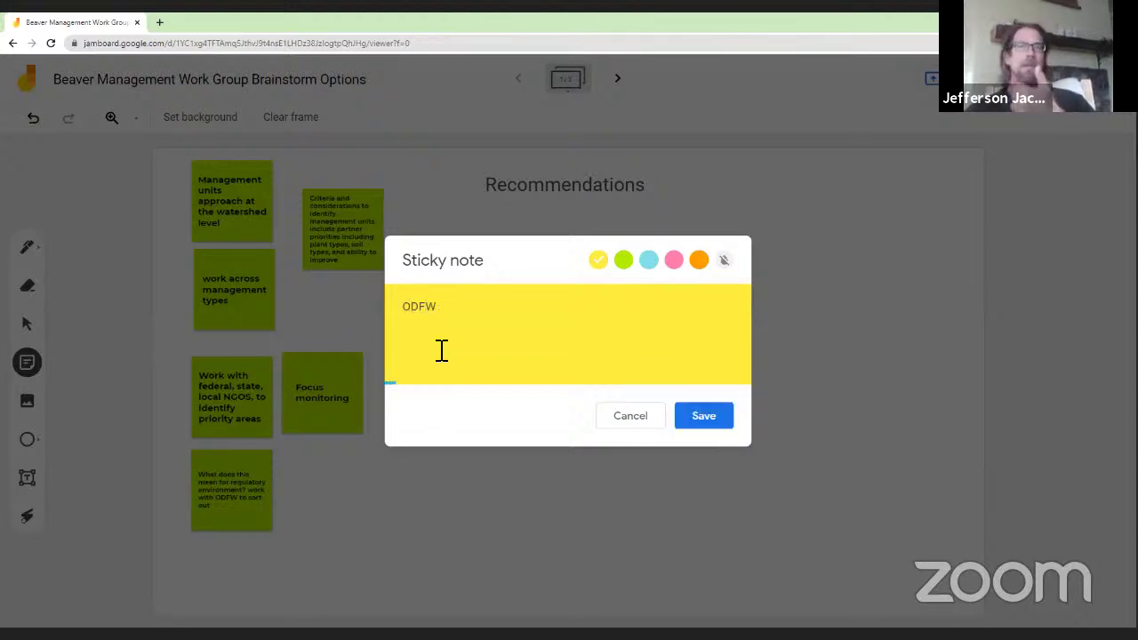
{"action": "type", "text": " make"}
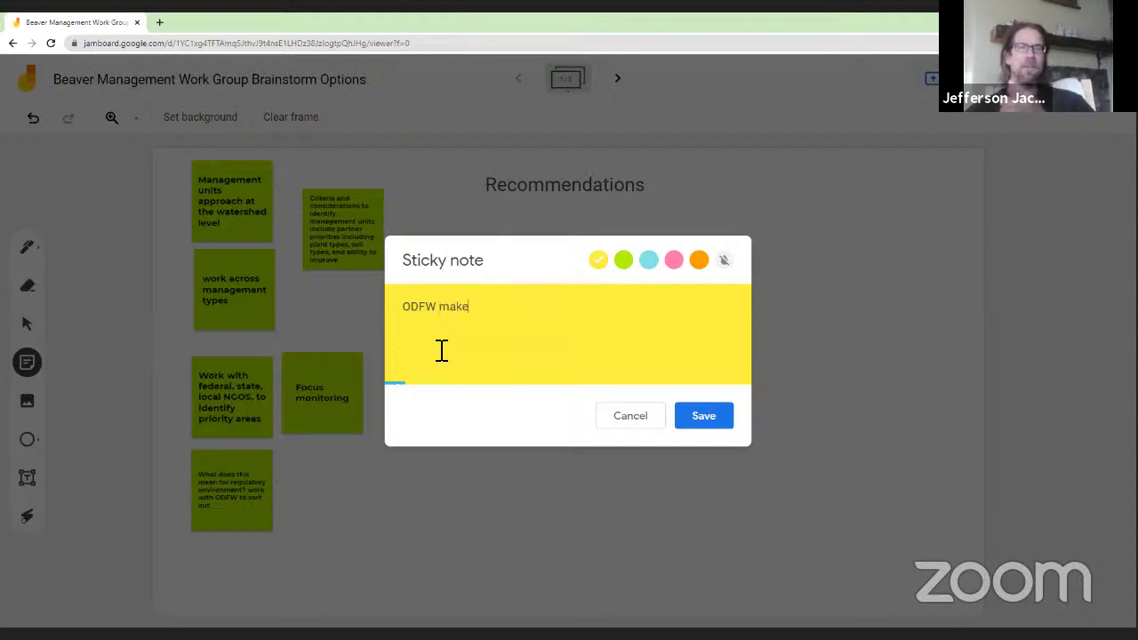
{"action": "type", "text": " habitat recommend"}
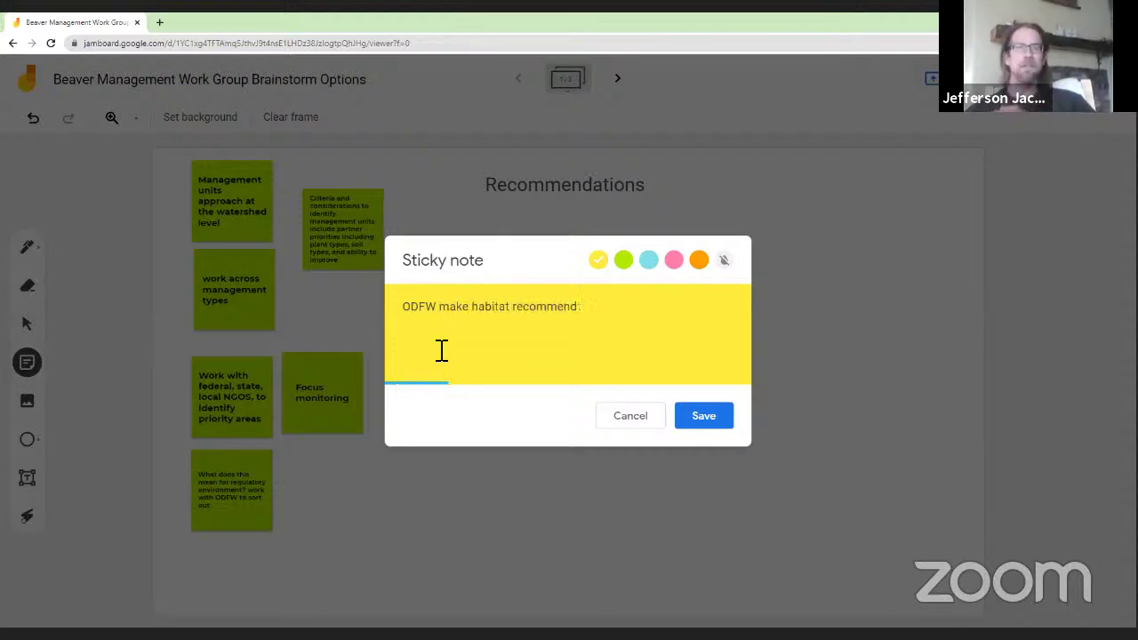
{"action": "type", "text": "ations an"}
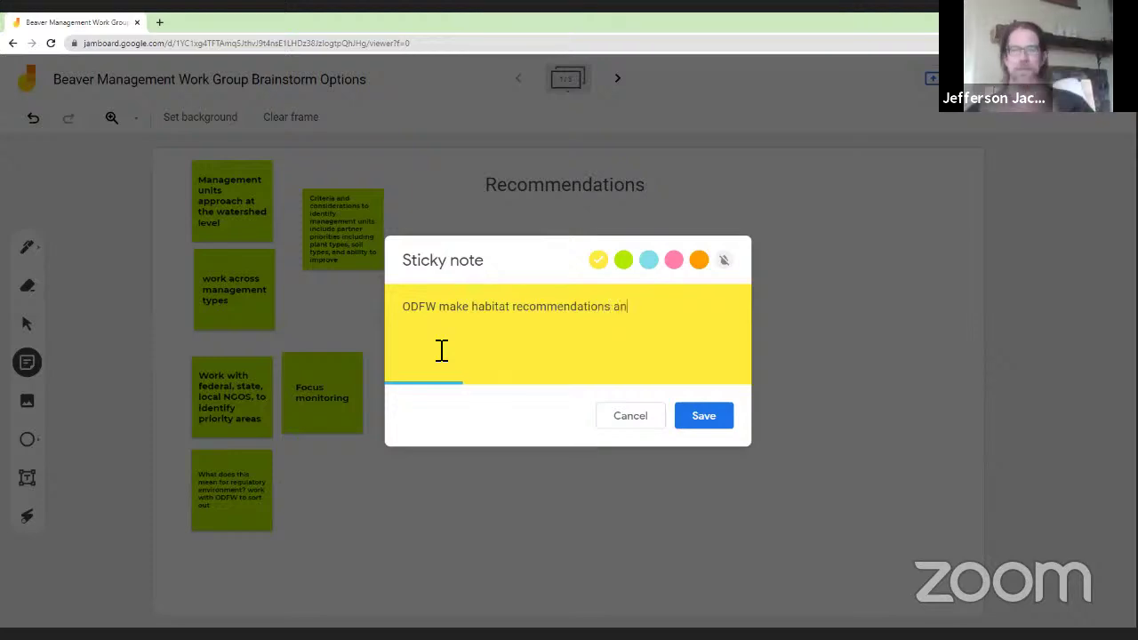
{"action": "type", "text": "d collaborat"}
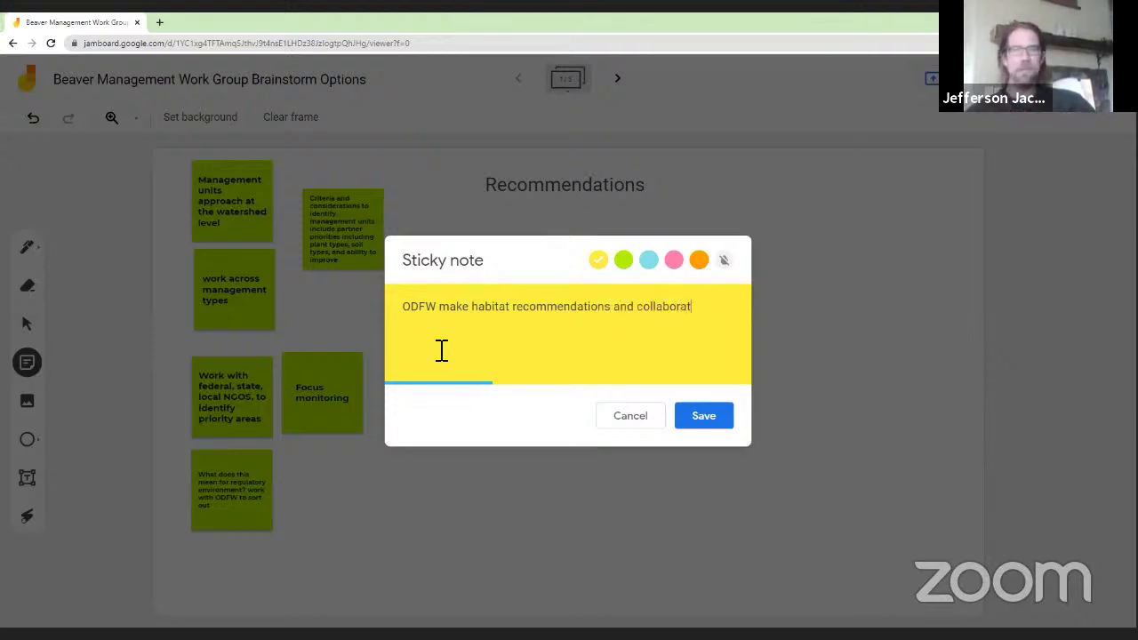
{"action": "type", "text": "e with land ma"}
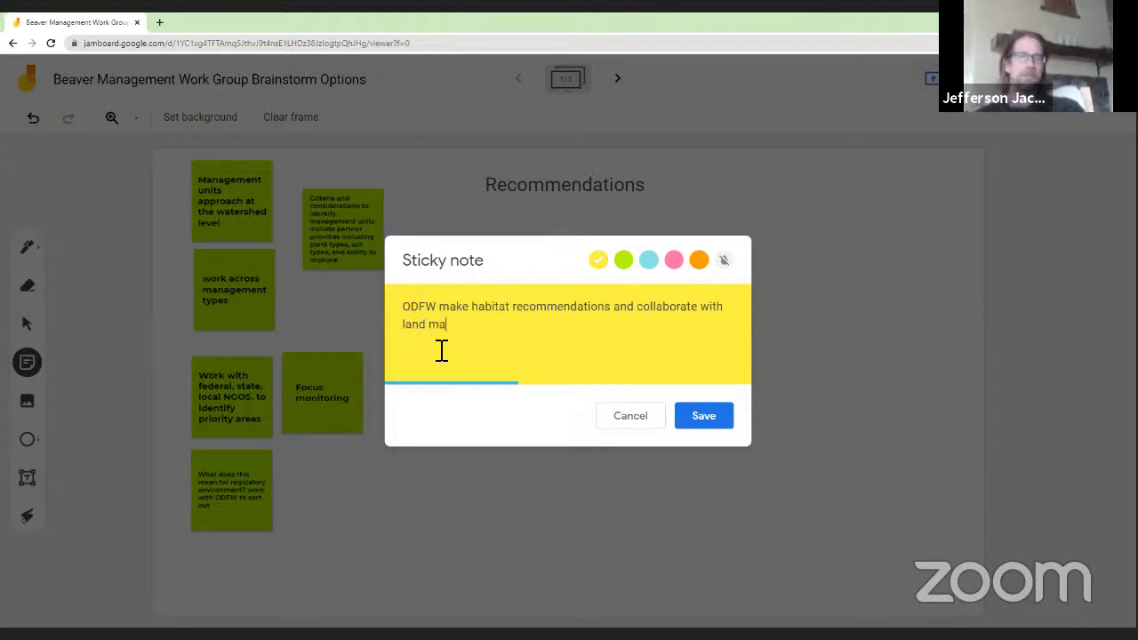
{"action": "type", "text": "nagers"}
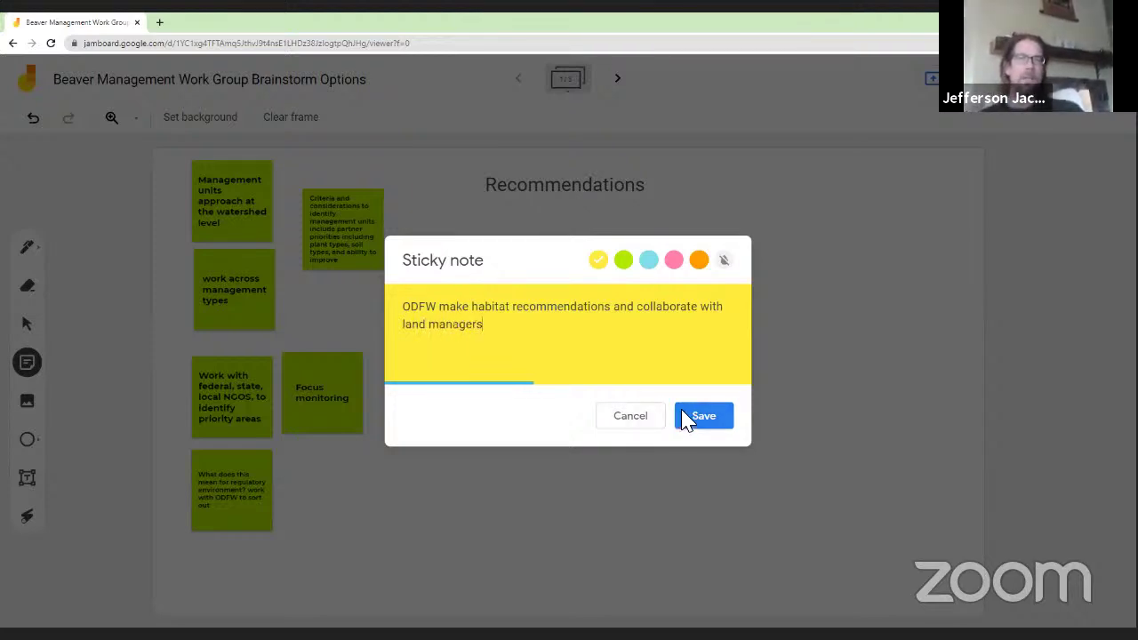
{"action": "left_click", "coordinate": [688, 416]}
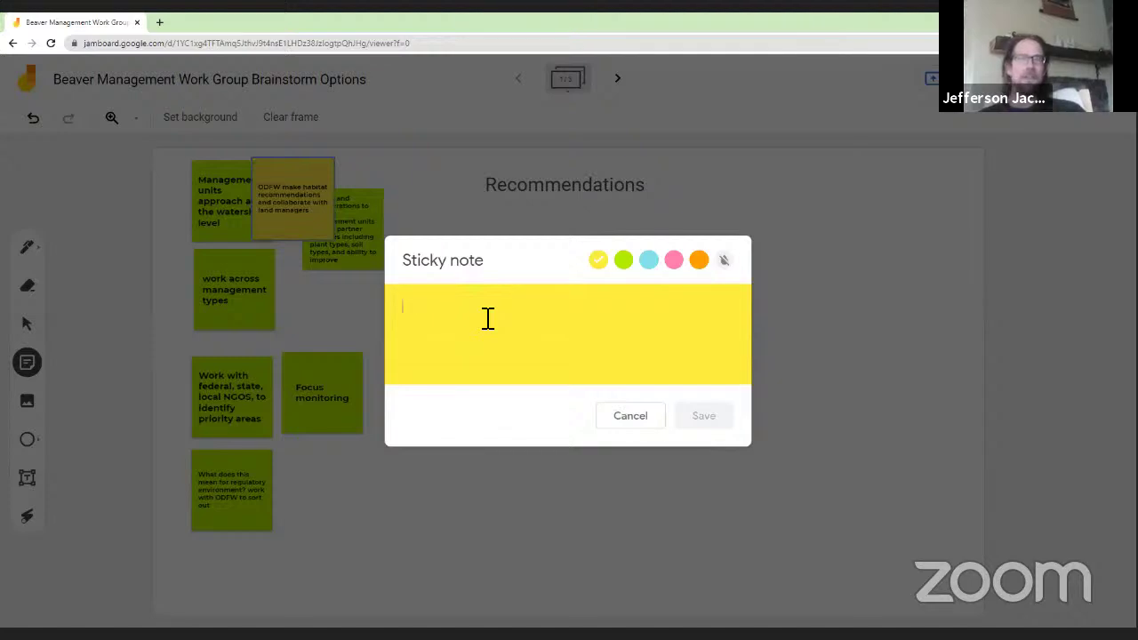
- Add a yellow sticky note reading "Restoration funding through Oregon Conservation Fund or other funding streams"
{"action": "type", "text": "Restoration fun"}
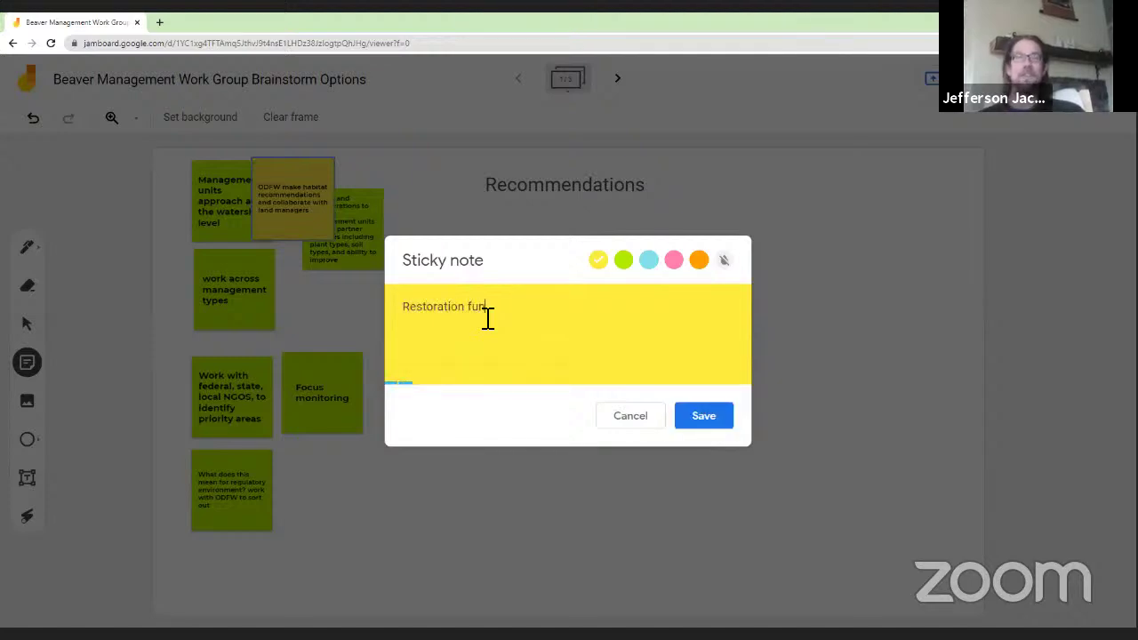
{"action": "type", "text": "ding throug"}
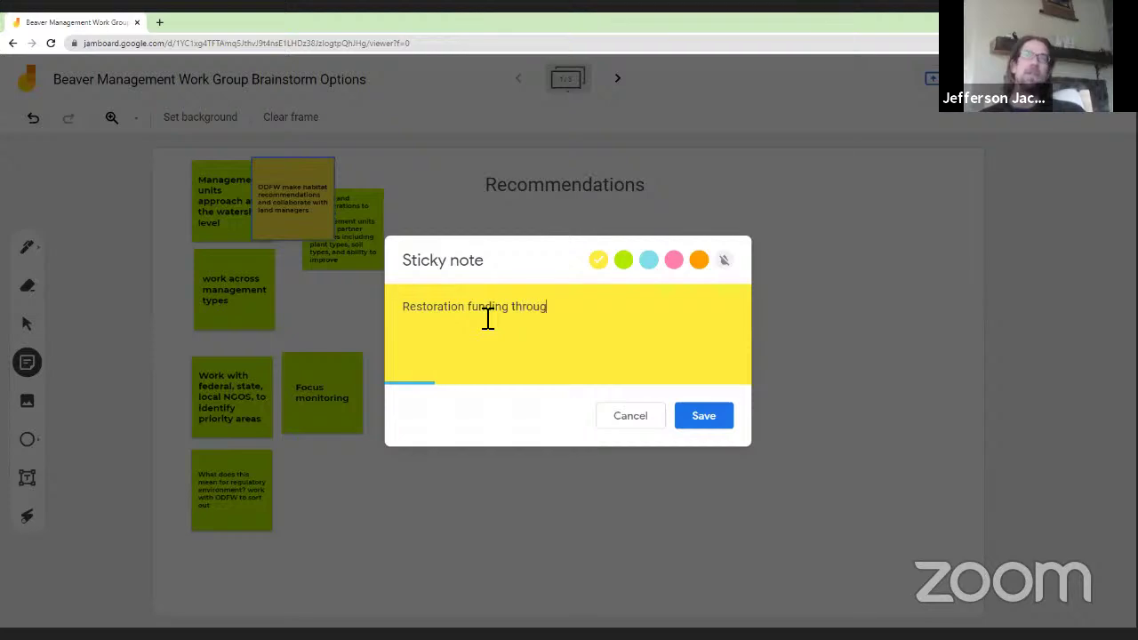
{"action": "type", "text": "h Oregon Co"}
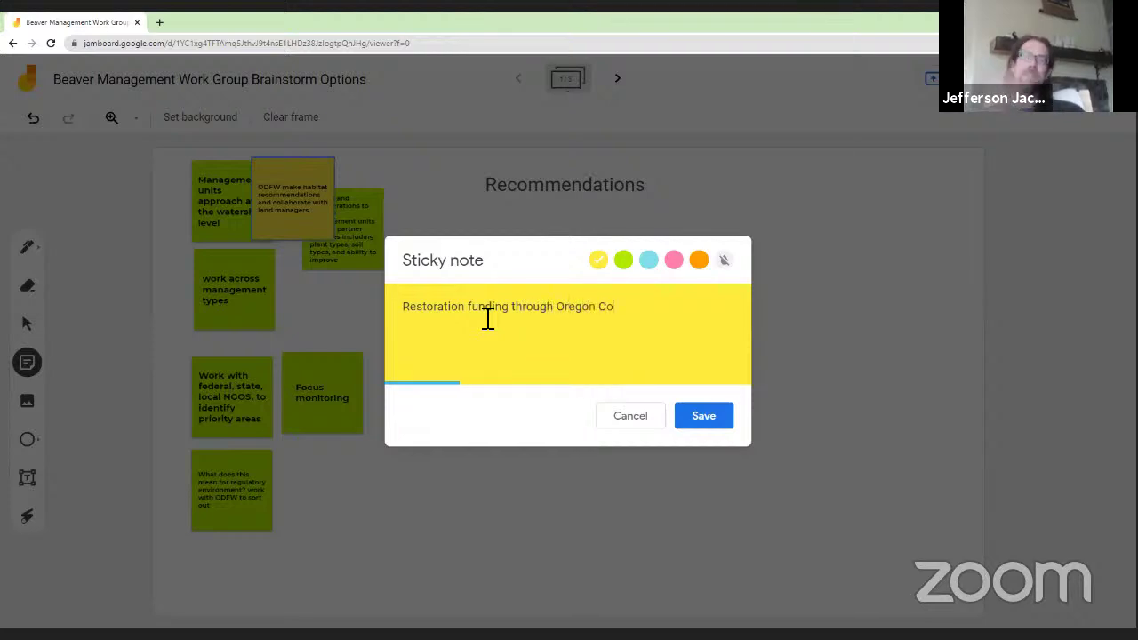
{"action": "type", "text": "nservation Fund or "}
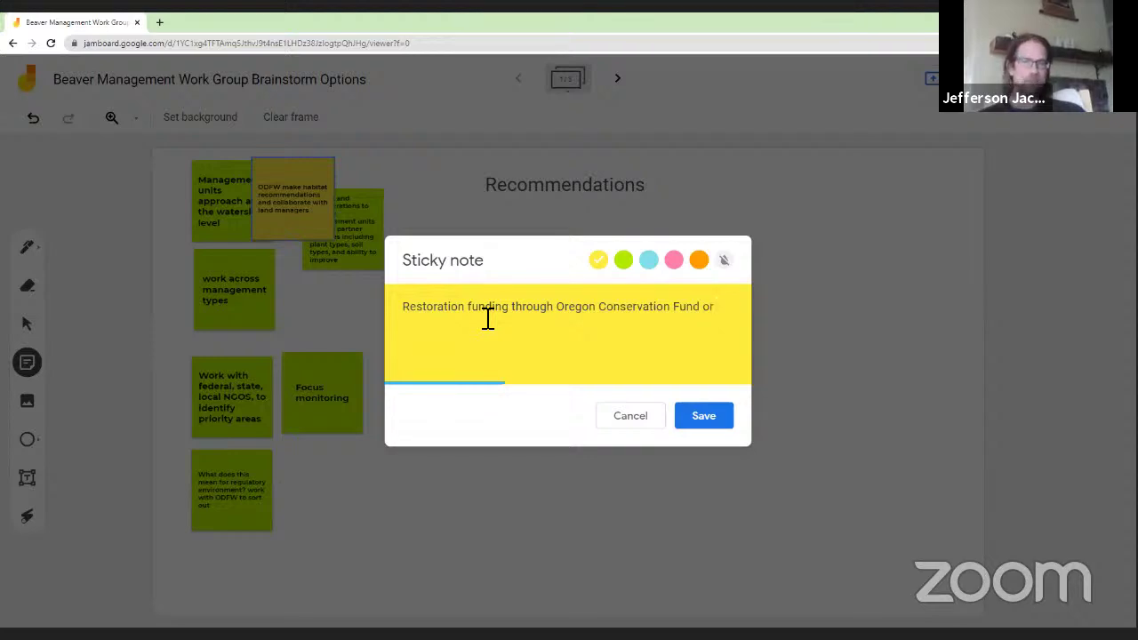
{"action": "type", "text": "other fund"}
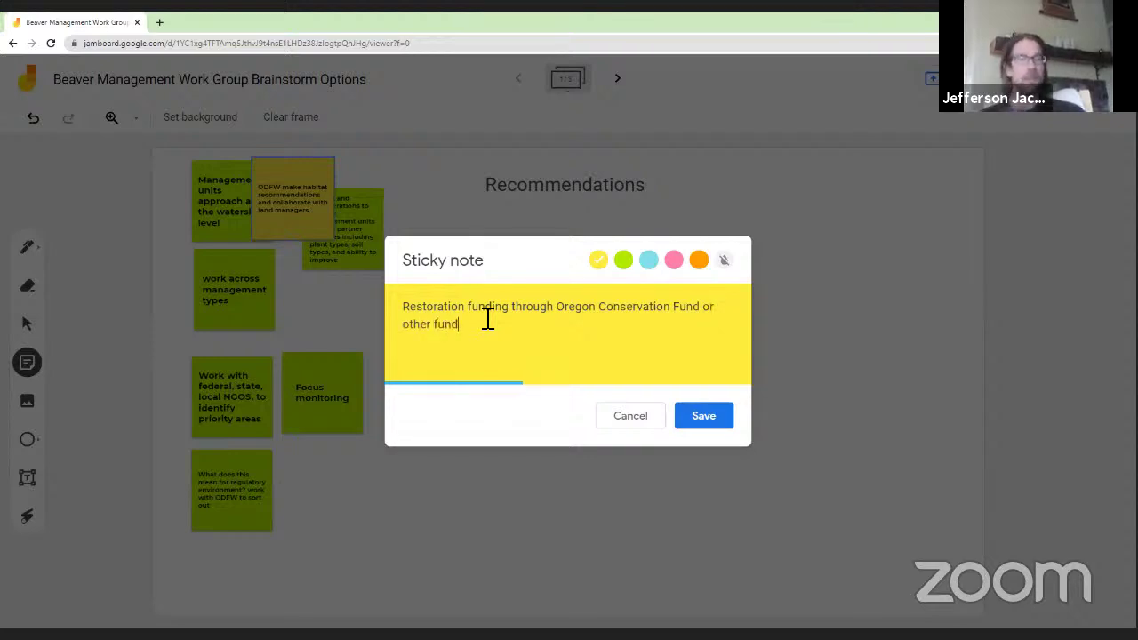
{"action": "type", "text": "ing streams"}
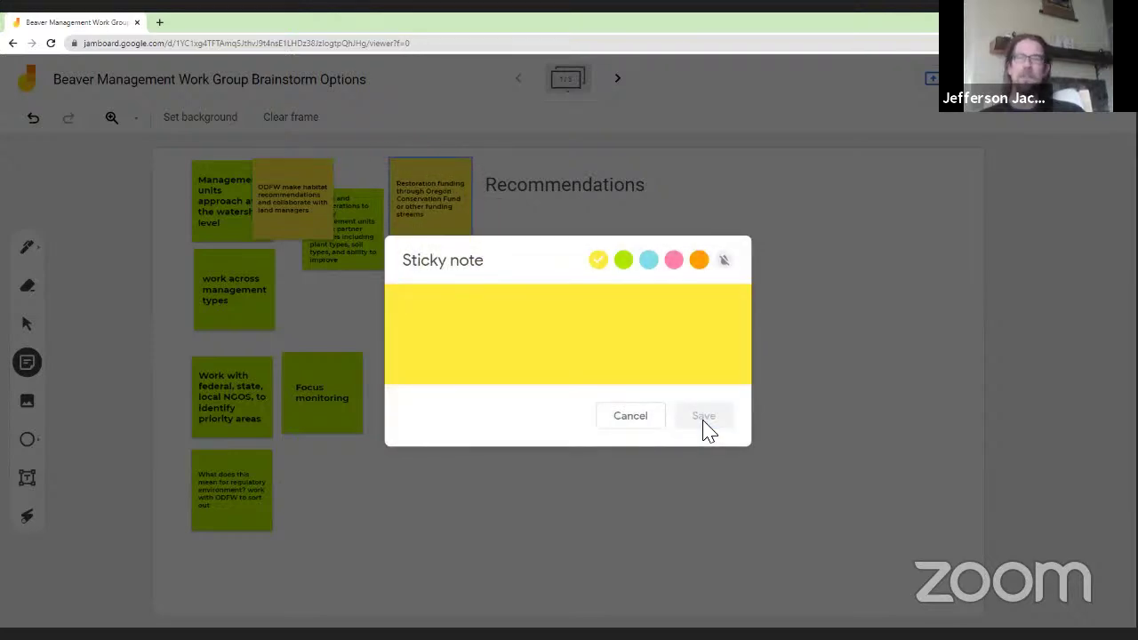
- Write a yellow sticky note reading "Changes to beaver harvest reporting to include exact locations"
{"action": "type", "text": "Changes to beav"}
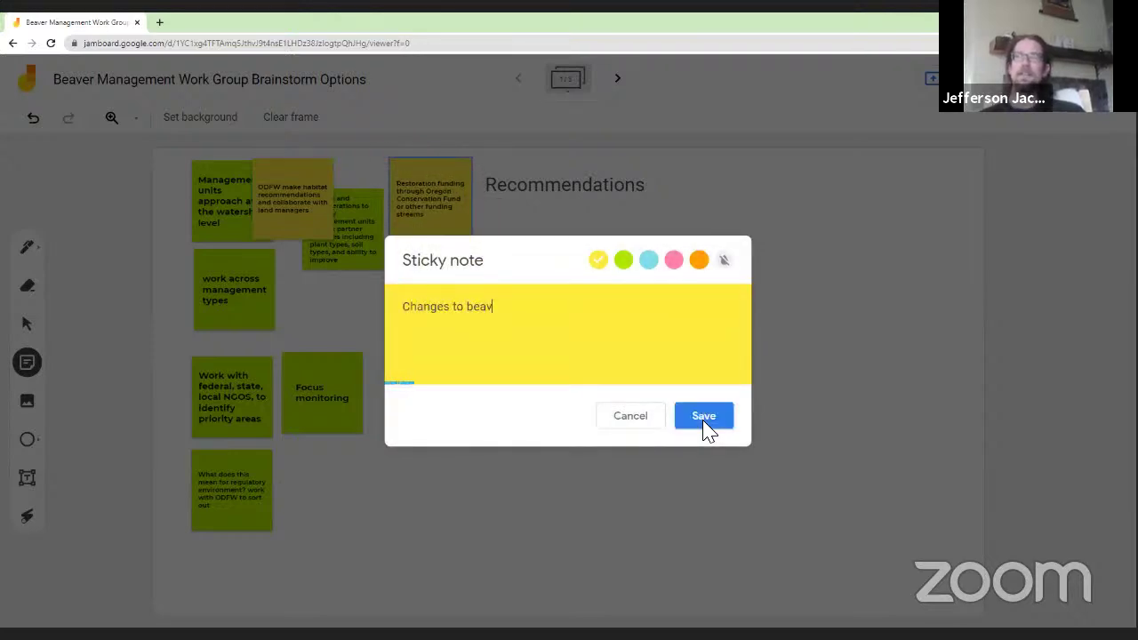
{"action": "type", "text": "er harvest repor"}
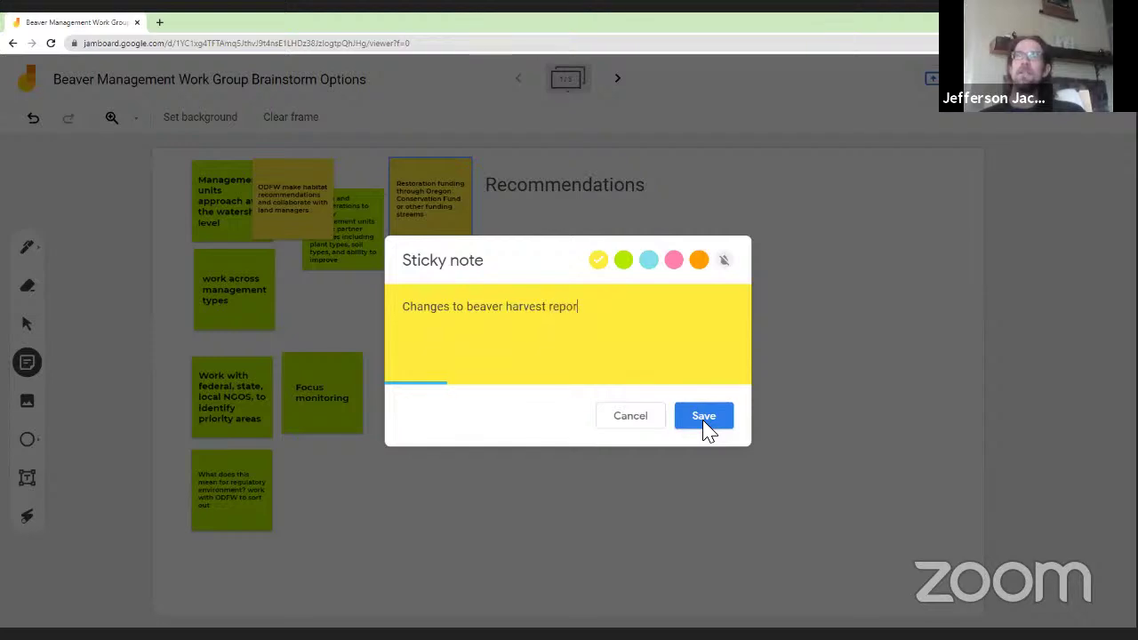
{"action": "type", "text": "ting to c"}
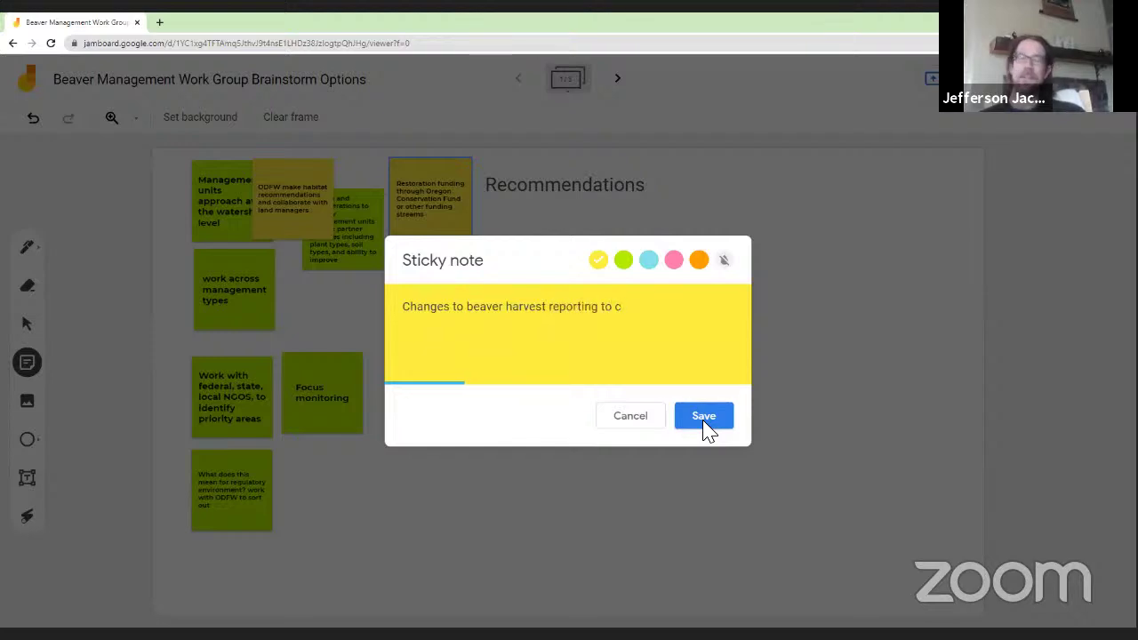
{"action": "key", "text": "BackSpace"}
{"action": "type", "text": "include locations"}
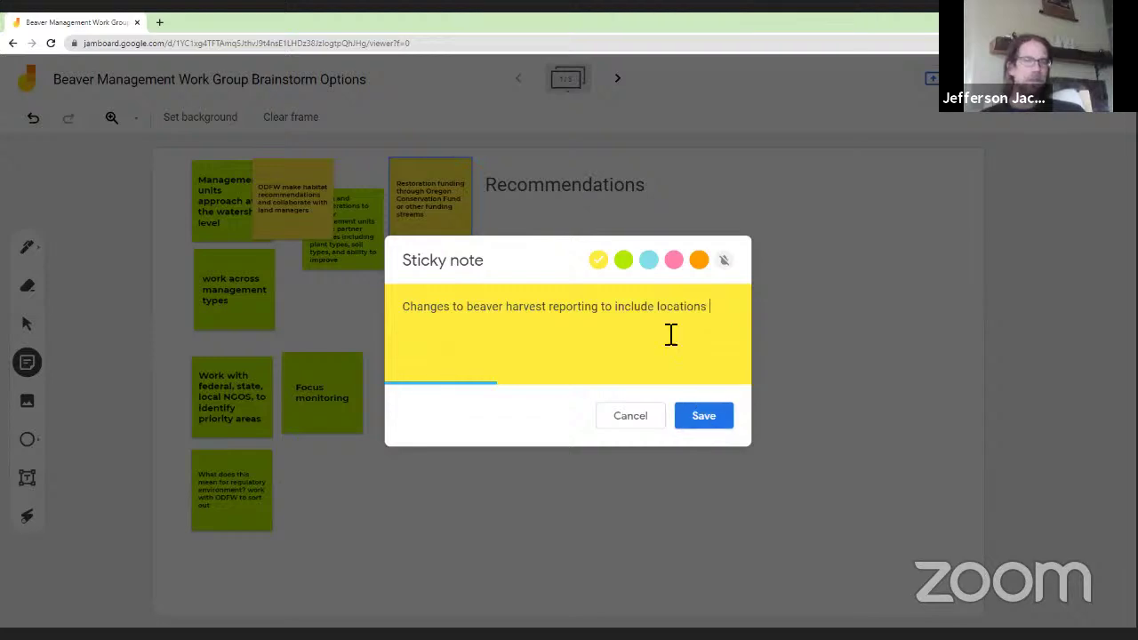
{"action": "left_click", "coordinate": [659, 308]}
{"action": "type", "text": "exact"}
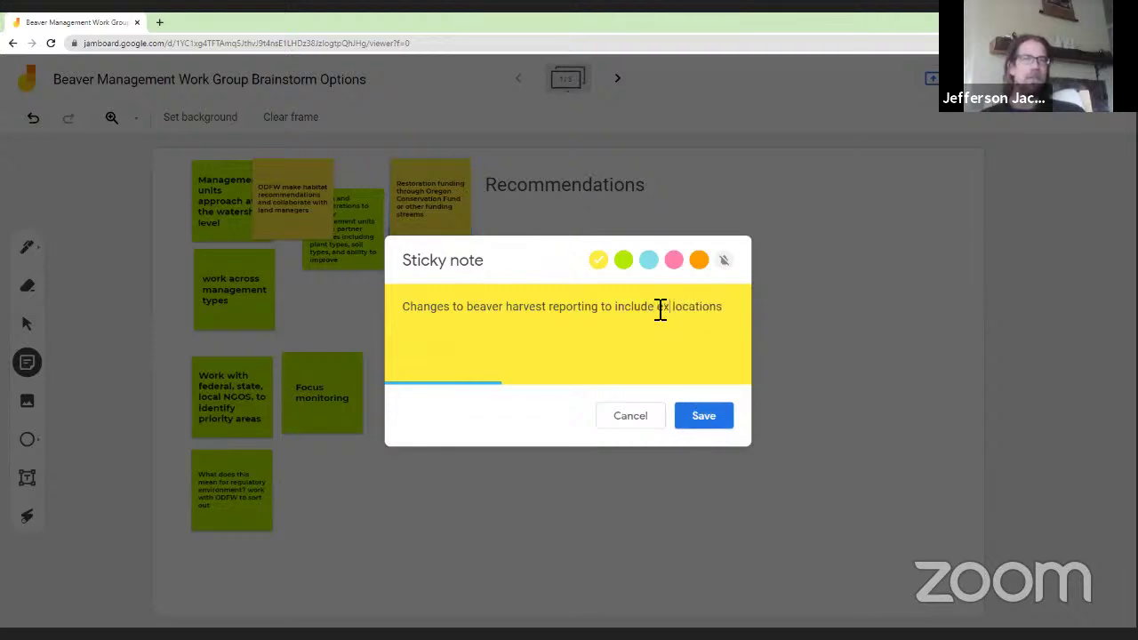
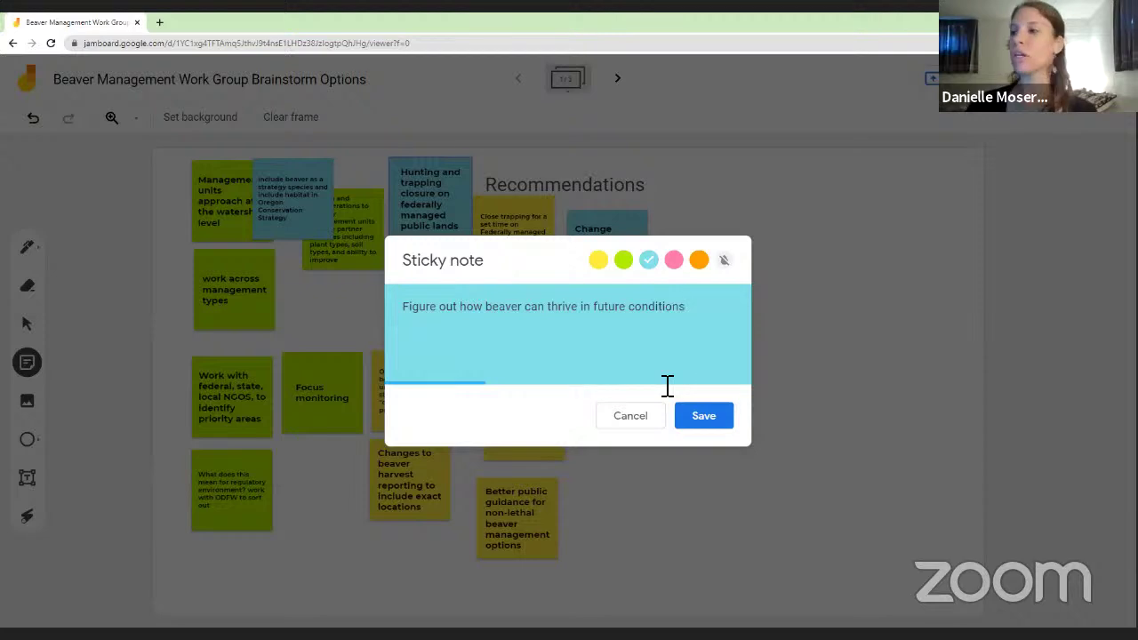
- Save the blue future-conditions note and add another blue note reading "Collect information on beaver populations with and without trapping"
{"action": "left_click", "coordinate": [717, 422]}
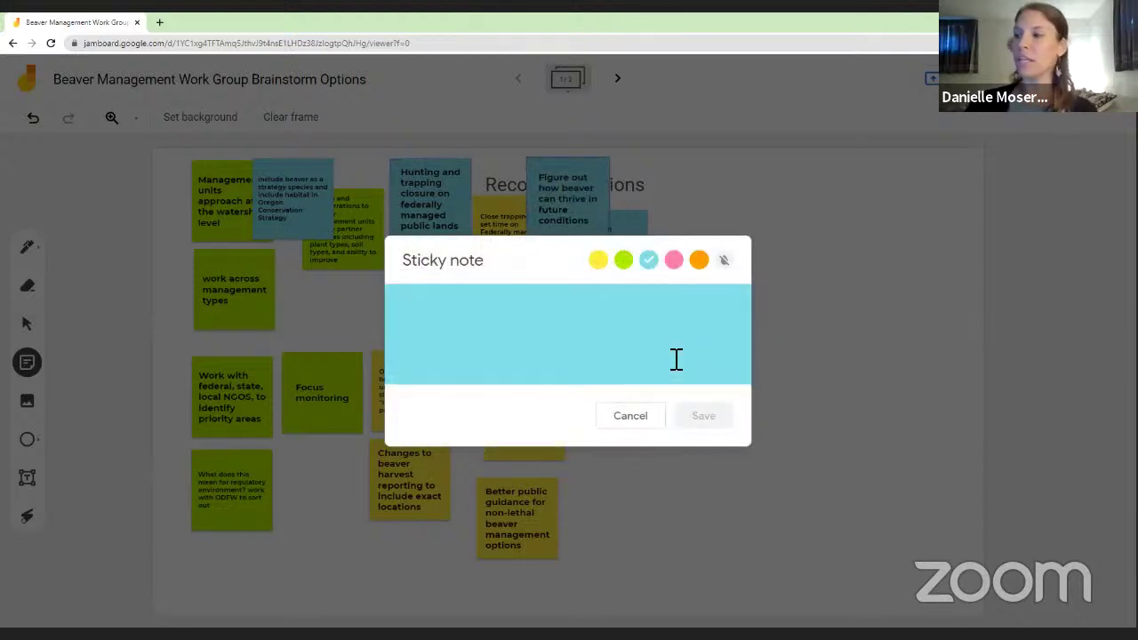
{"action": "type", "text": "collect informat"}
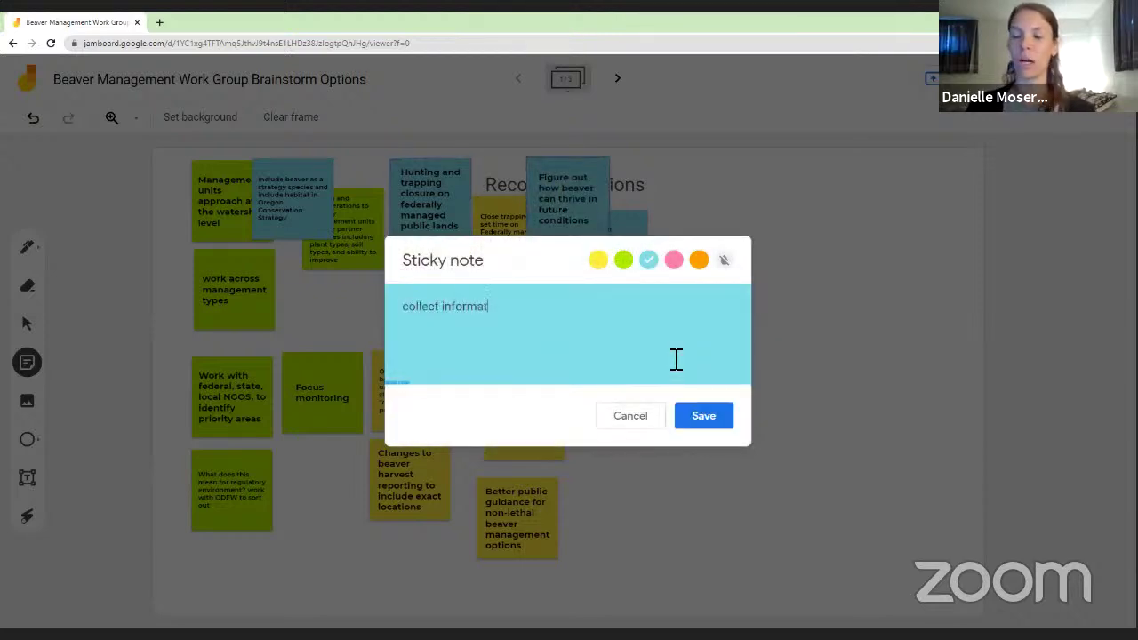
{"action": "type", "text": "ion on bea"}
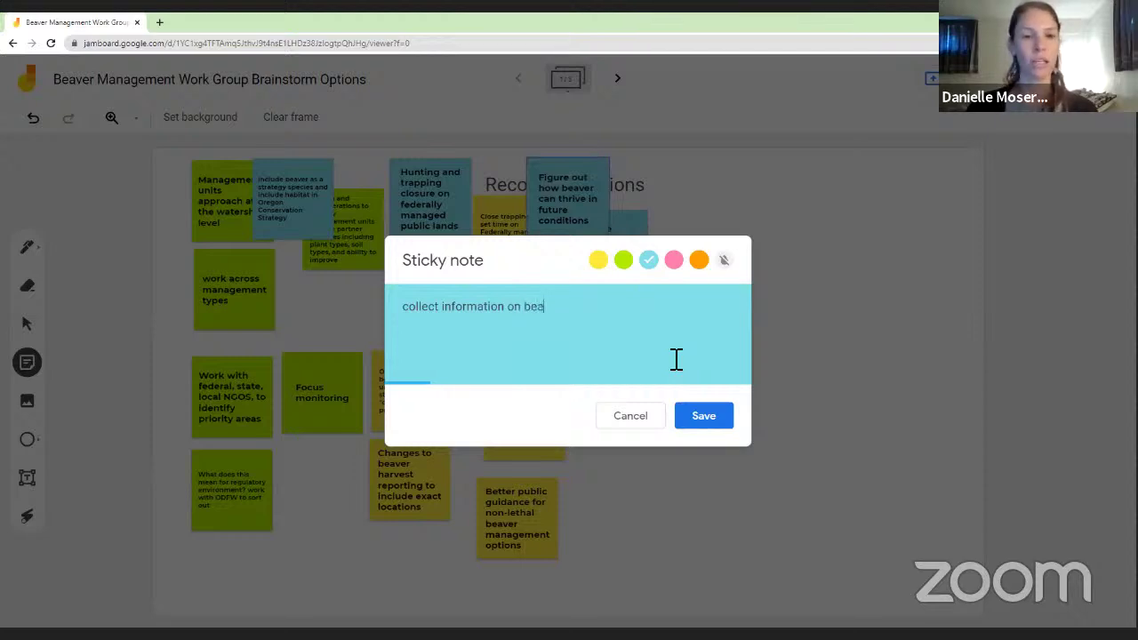
{"action": "type", "text": "ver populations ("}
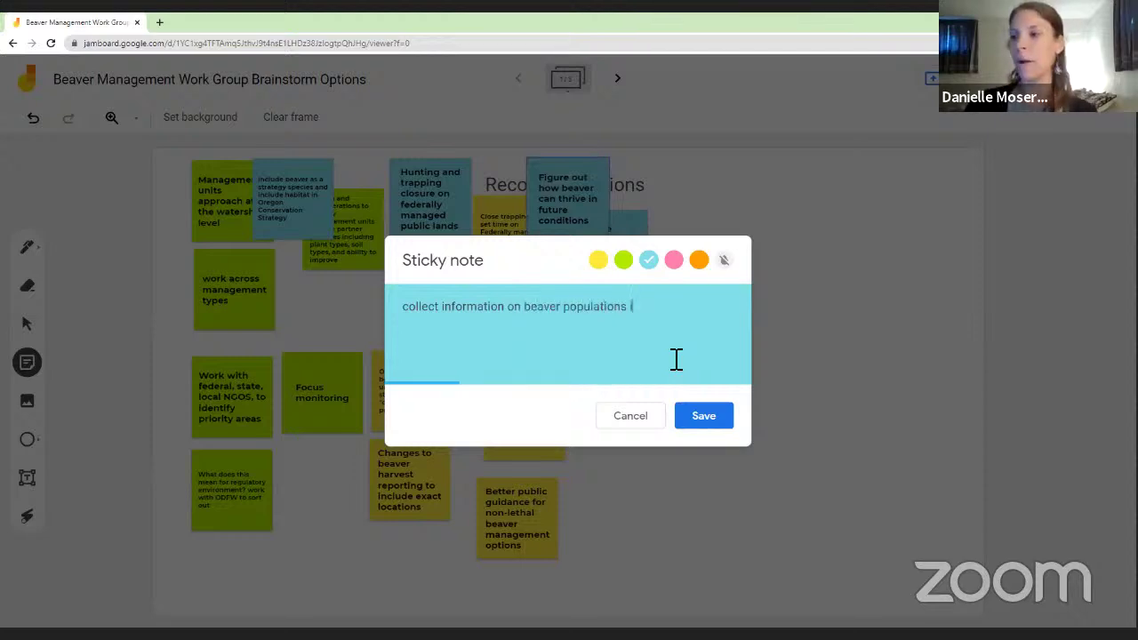
{"action": "key", "text": "BackSpace"}
{"action": "type", "text": "w"}
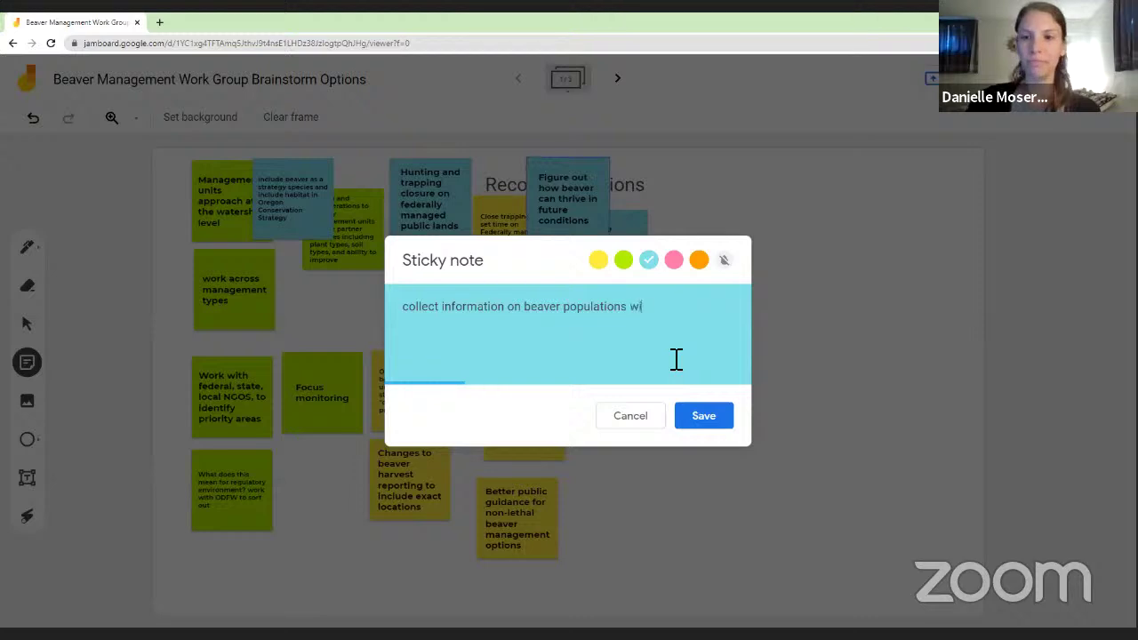
{"action": "type", "text": "ith and without "}
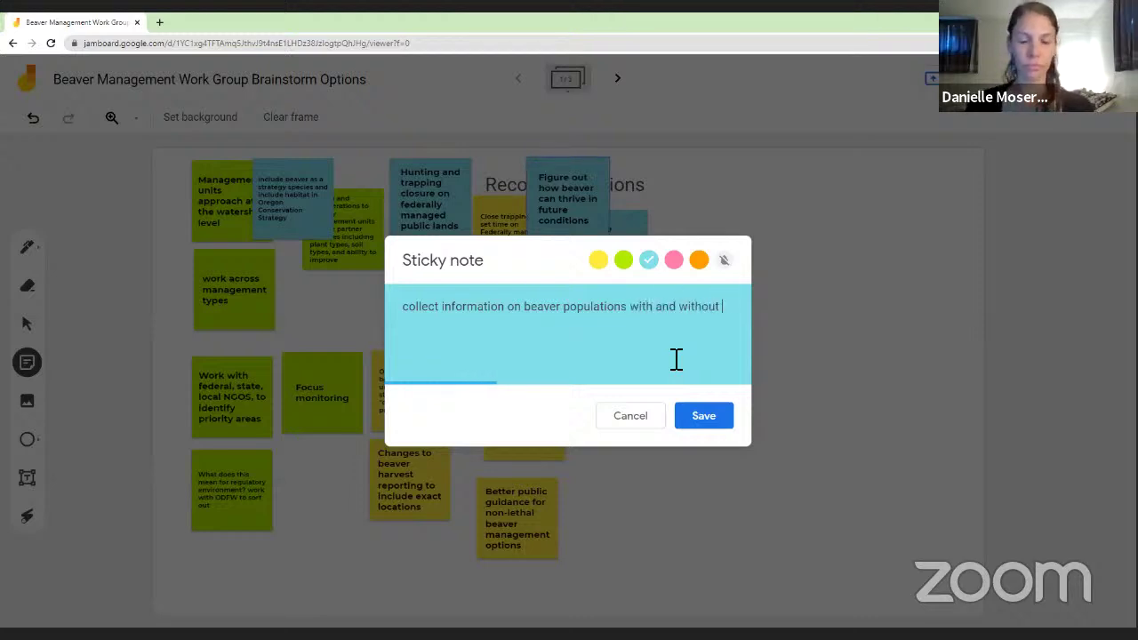
{"action": "type", "text": "trapping"}
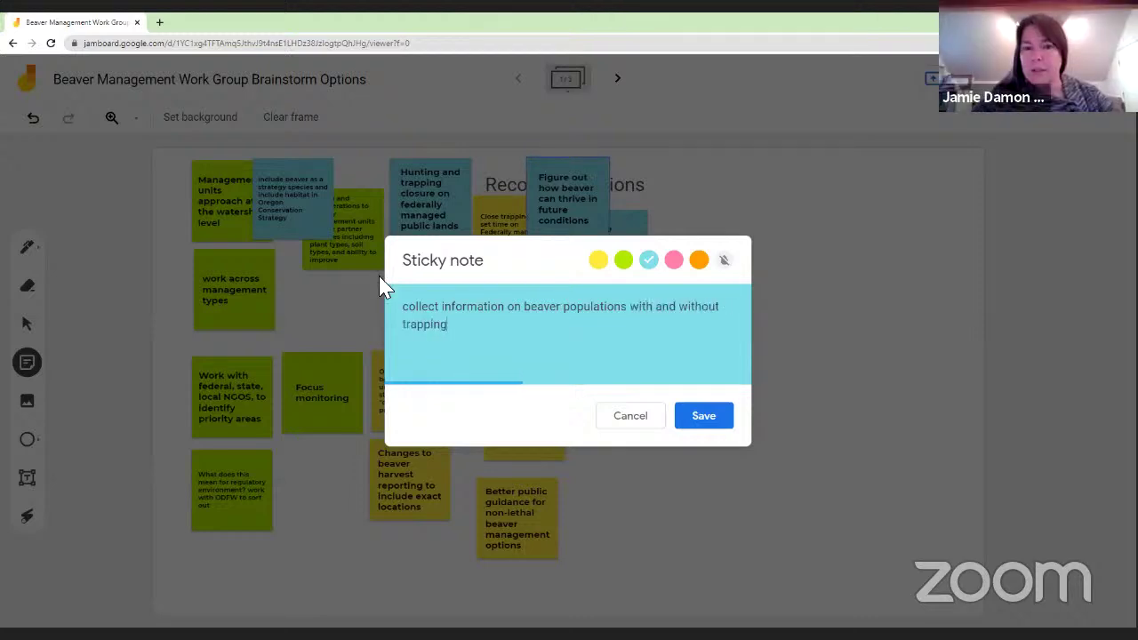
{"action": "left_click", "coordinate": [409, 306]}
{"action": "key", "text": "BackSpace"}
{"action": "type", "text": "C"}
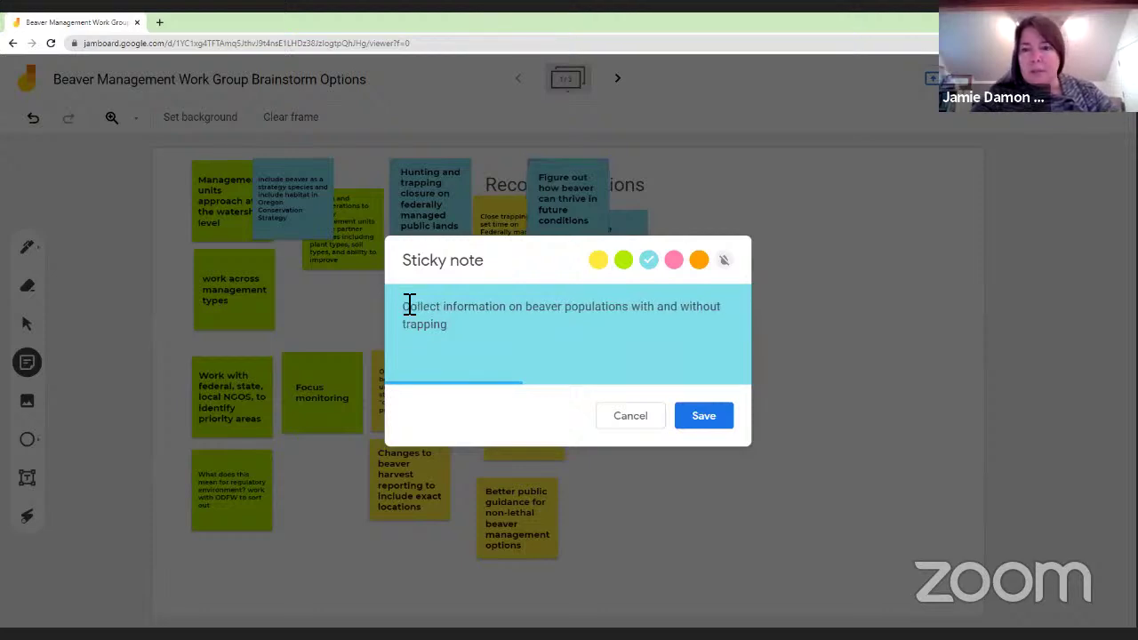
{"action": "left_click", "coordinate": [729, 413]}
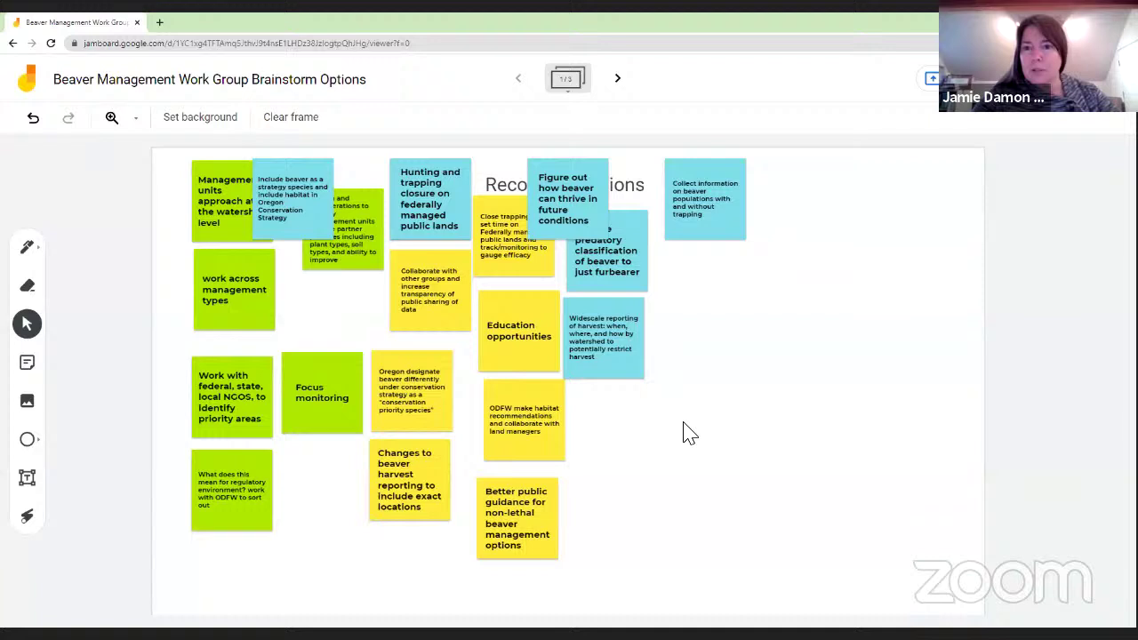
- Move the blue population-information note beneath the widescale-reporting note and stack the future-conditions, trapping-closure and strategy-species notes in a column beside it
{"action": "left_click_drag", "start_coordinate": [714, 178], "coordinate": [616, 417]}
{"action": "left_click_drag", "start_coordinate": [602, 199], "coordinate": [737, 262]}
{"action": "left_click_drag", "start_coordinate": [439, 191], "coordinate": [625, 320]}
{"action": "left_click_drag", "start_coordinate": [760, 383], "coordinate": [699, 342]}
{"action": "left_click_drag", "start_coordinate": [307, 239], "coordinate": [689, 469]}
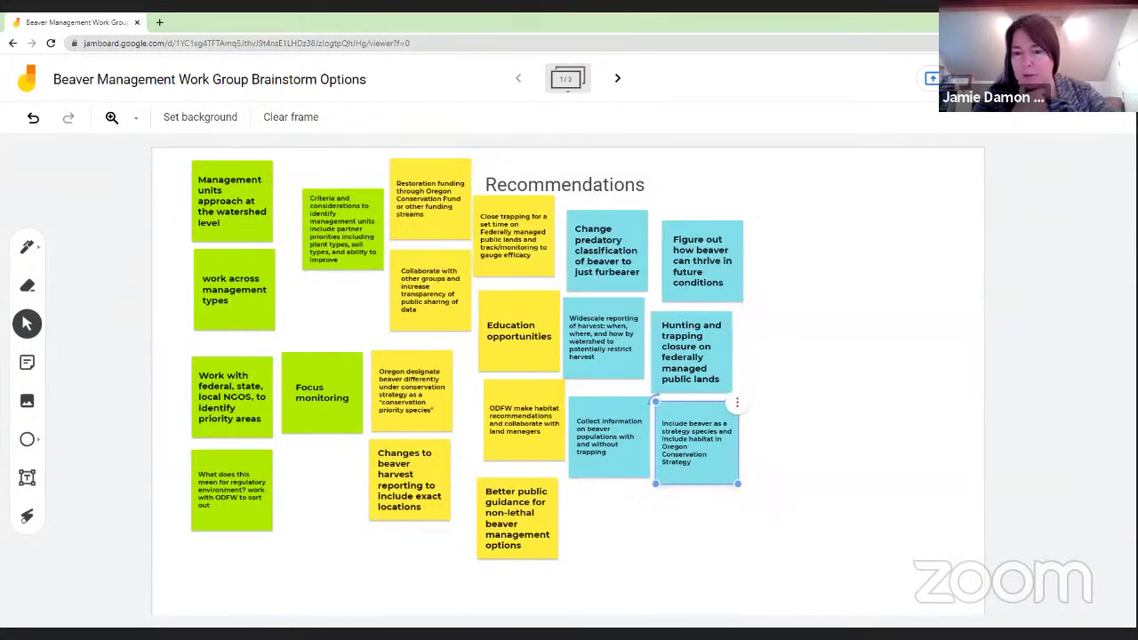
{"action": "key", "text": "Escape"}
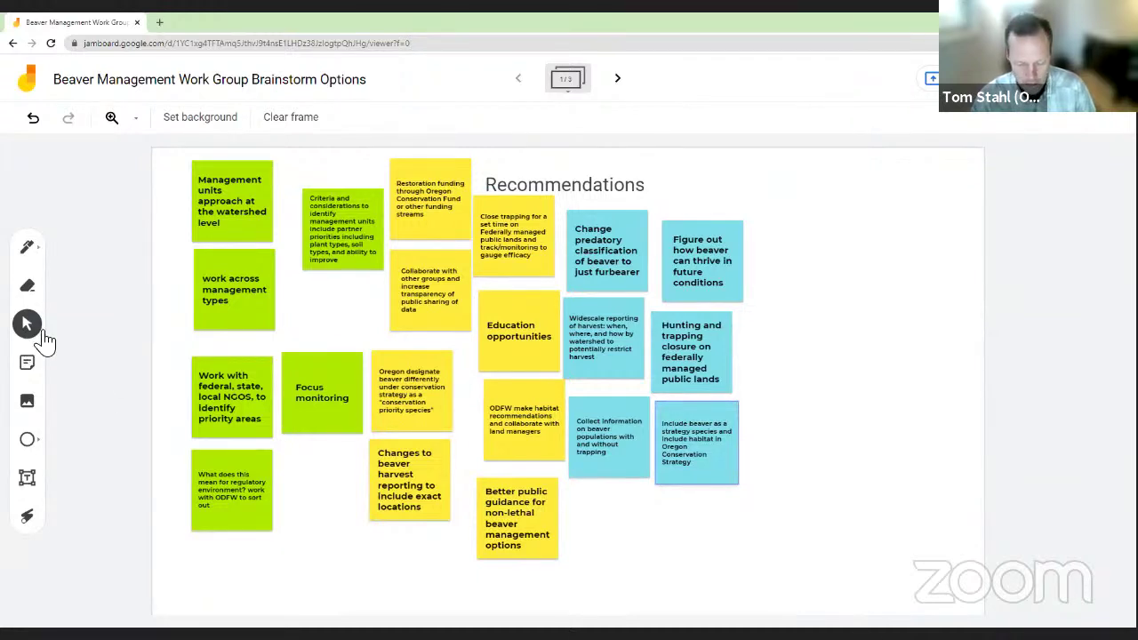
- Add a pink sticky note reading "Limiting trapping - closure on all federal lands or establishing catch limits"
{"action": "left_click", "coordinate": [25, 365]}
{"action": "left_click", "coordinate": [674, 260]}
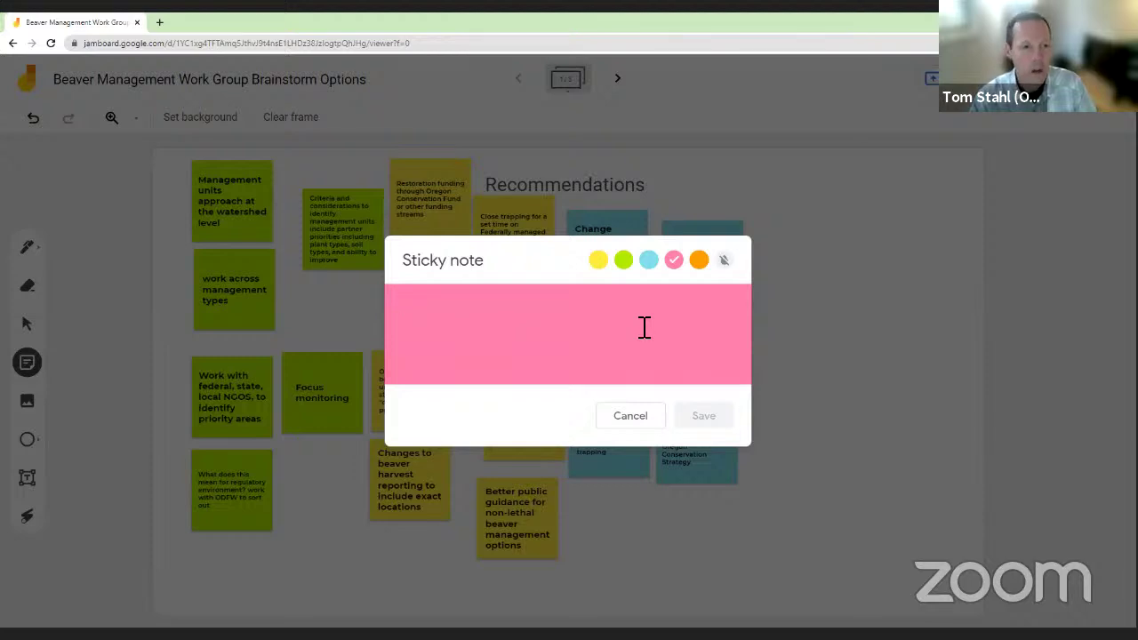
{"action": "type", "text": "Limiting"}
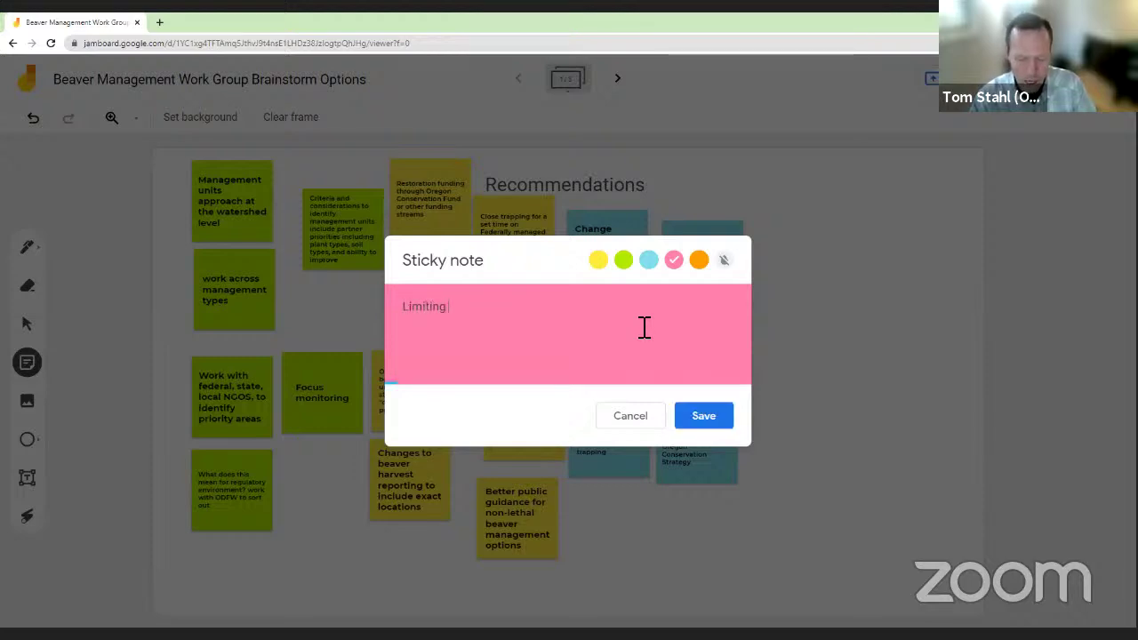
{"action": "type", "text": " trapping"}
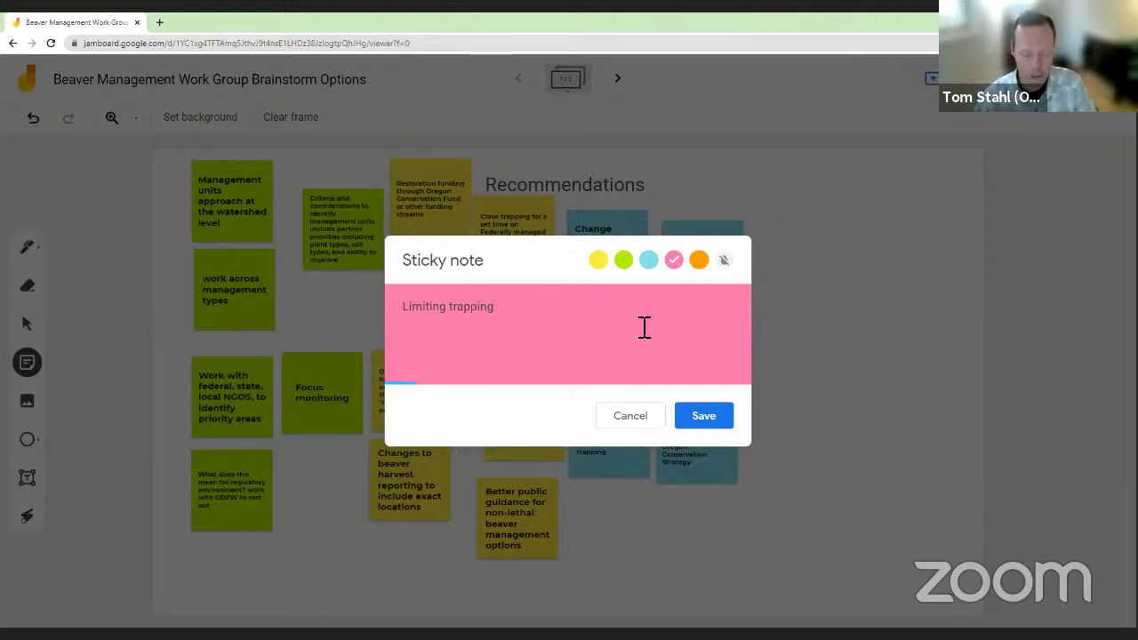
{"action": "type", "text": "- cl"}
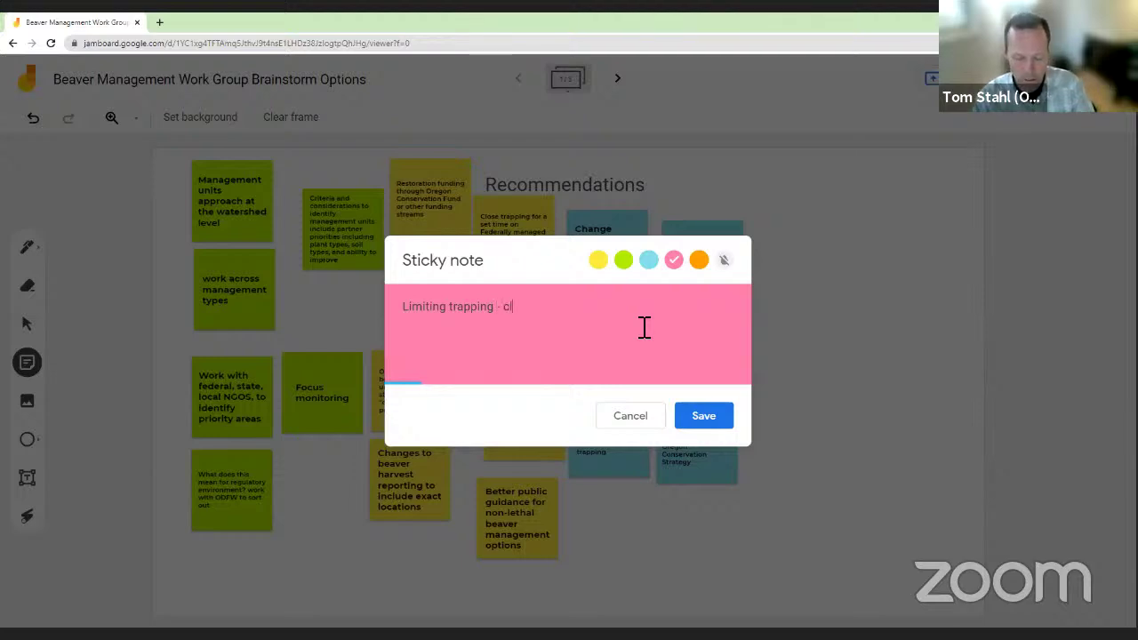
{"action": "type", "text": "osure on all "}
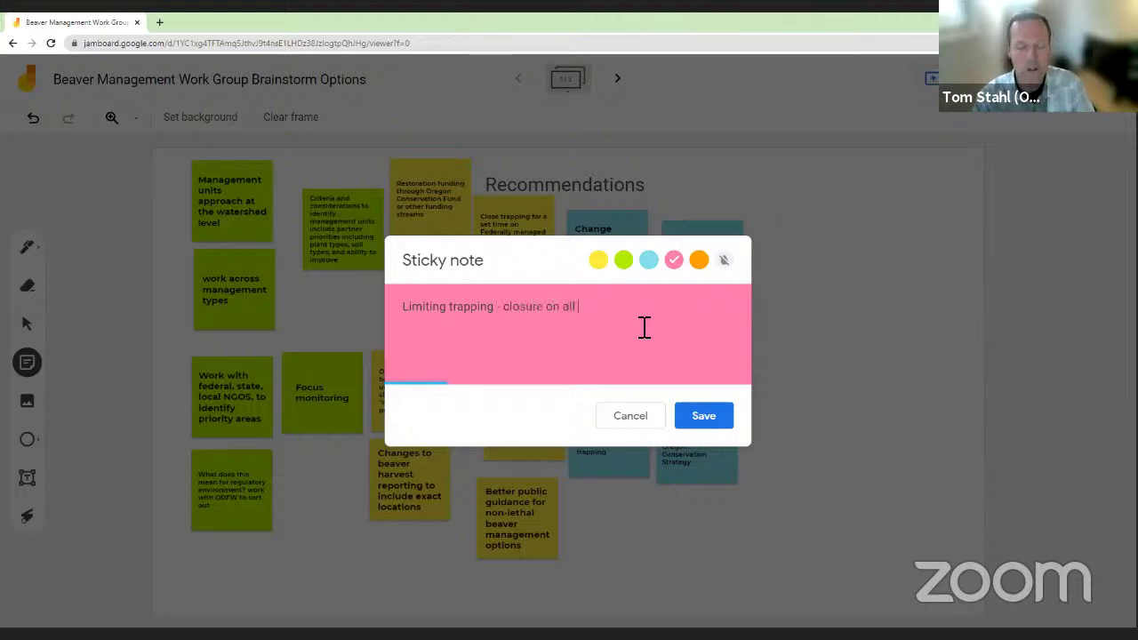
{"action": "type", "text": "federal lands or "}
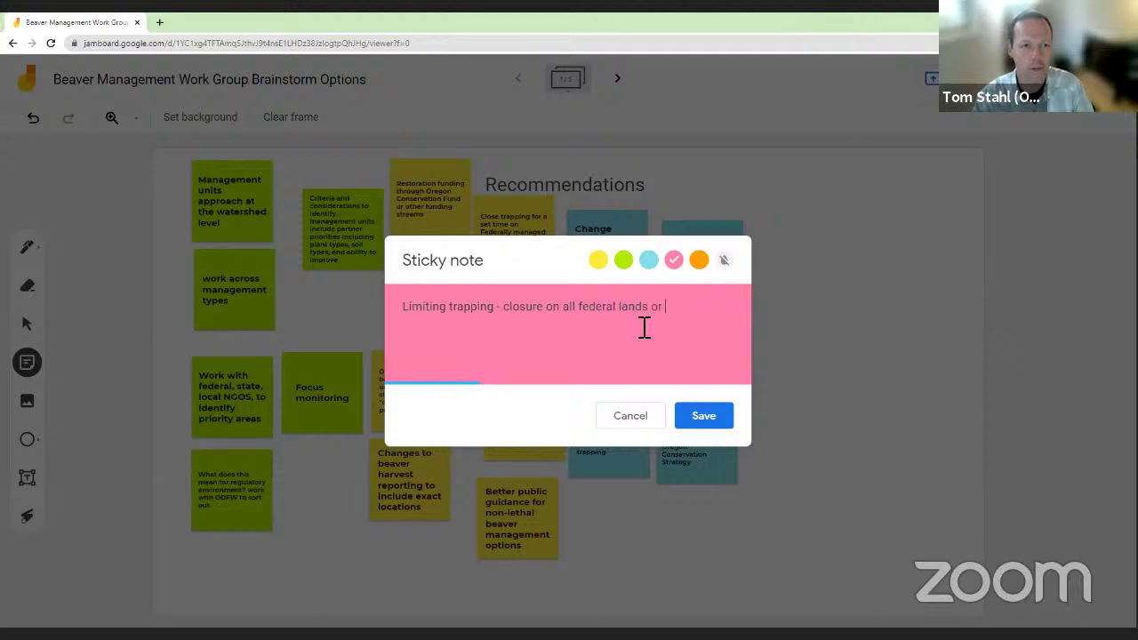
{"action": "type", "text": "establishing "}
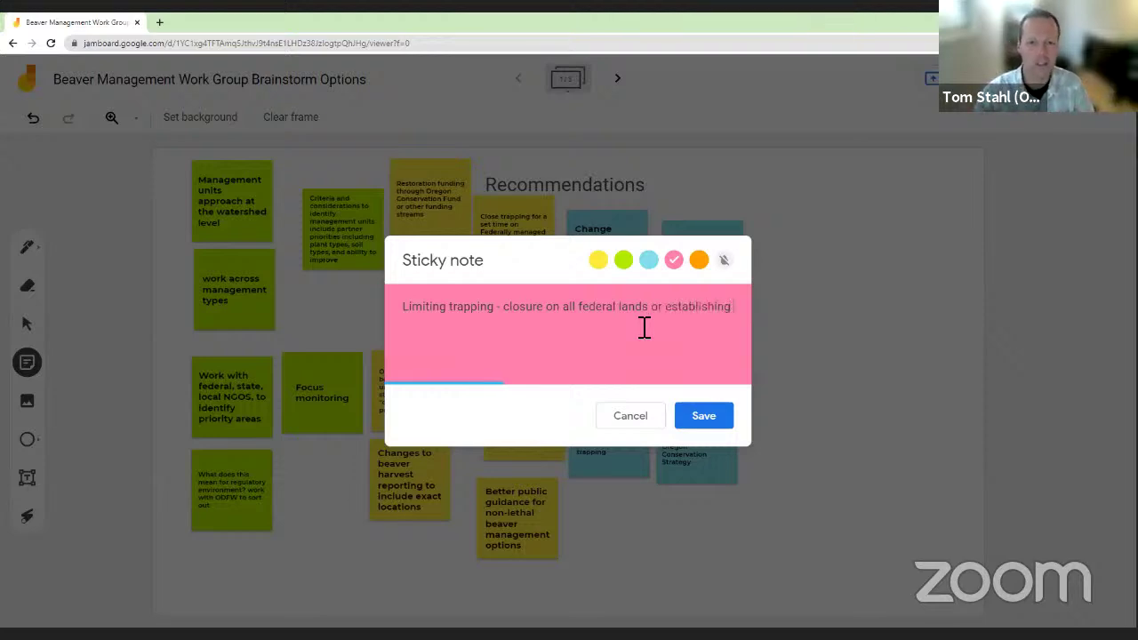
{"action": "type", "text": "catch limits"}
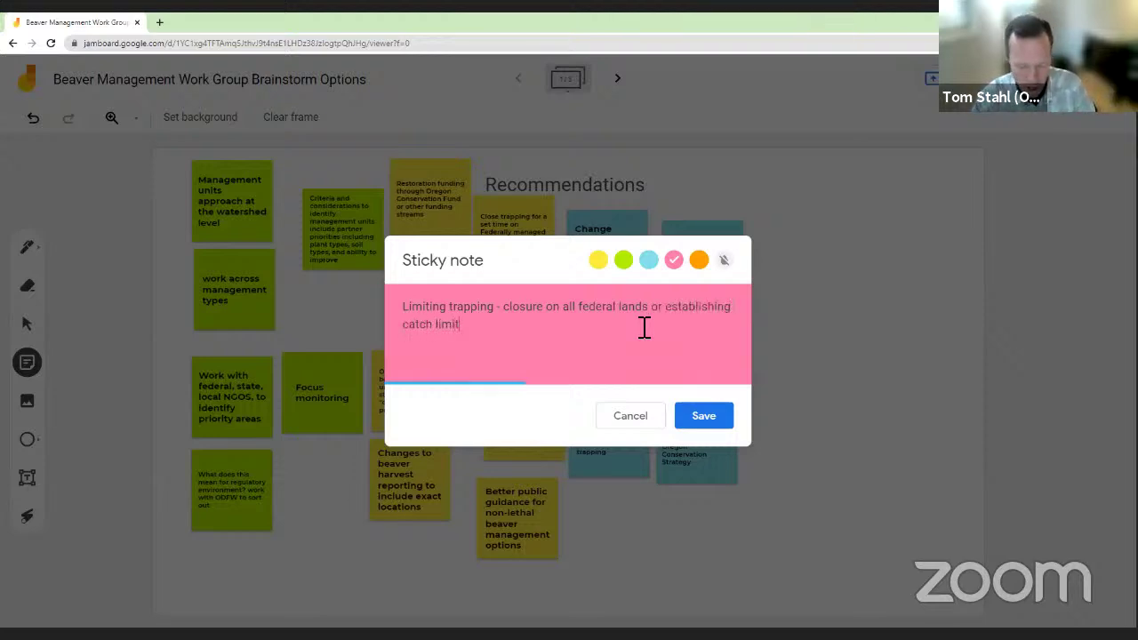
{"action": "left_click", "coordinate": [715, 418]}
- Add another pink sticky note reading "Controlled research on whether trapping limits beaver persistence"
{"action": "left_click", "coordinate": [640, 363]}
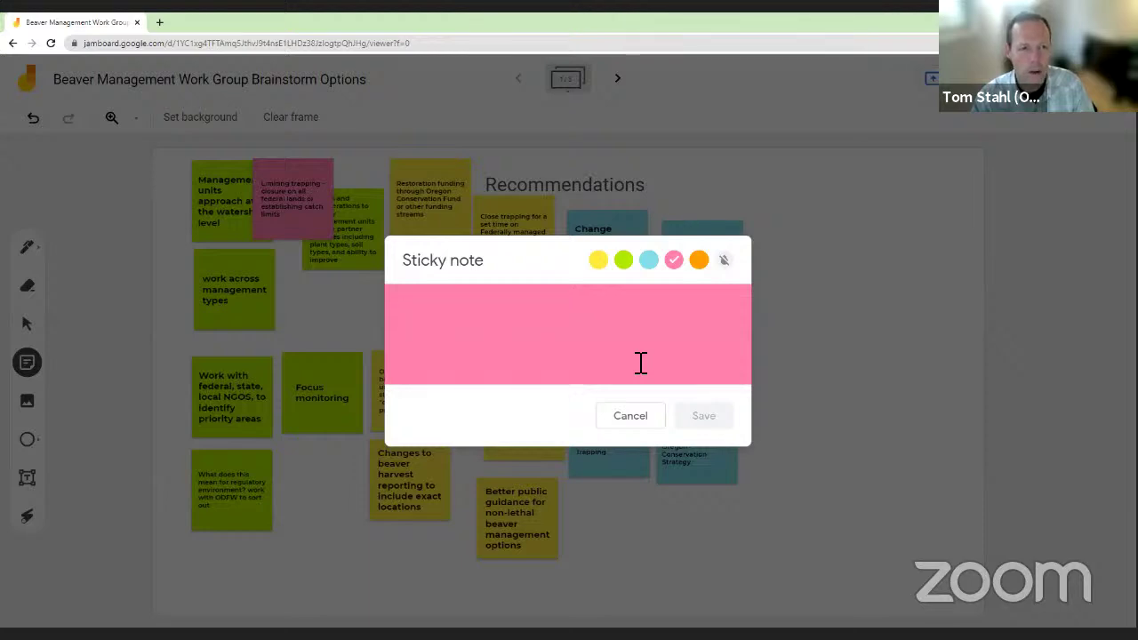
{"action": "type", "text": "Controled"}
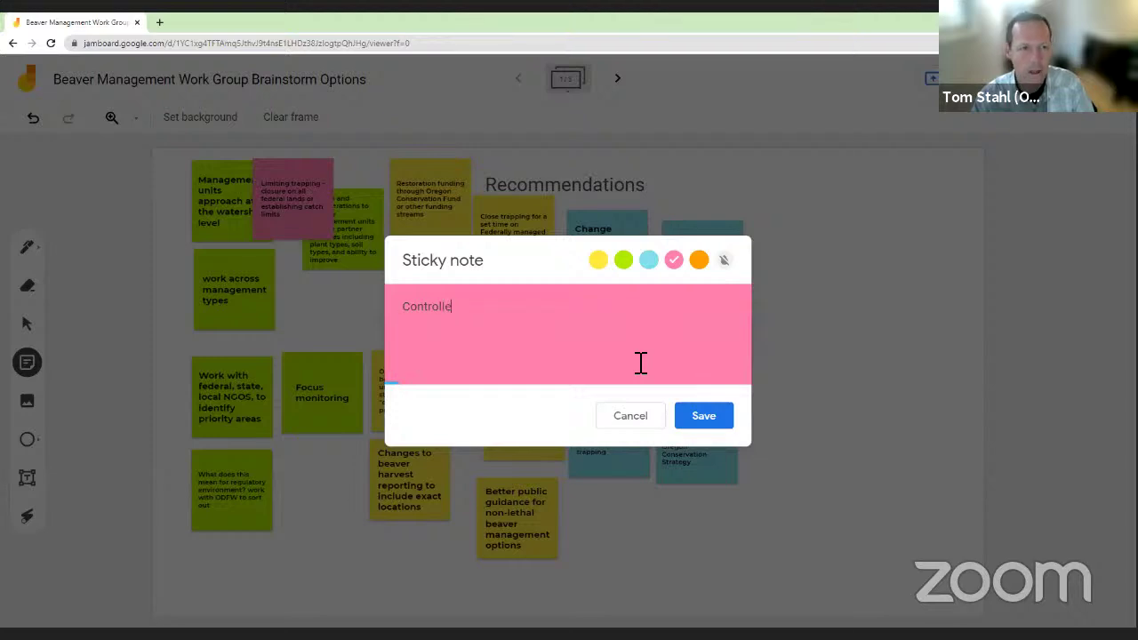
{"action": "type", "text": "d research on "}
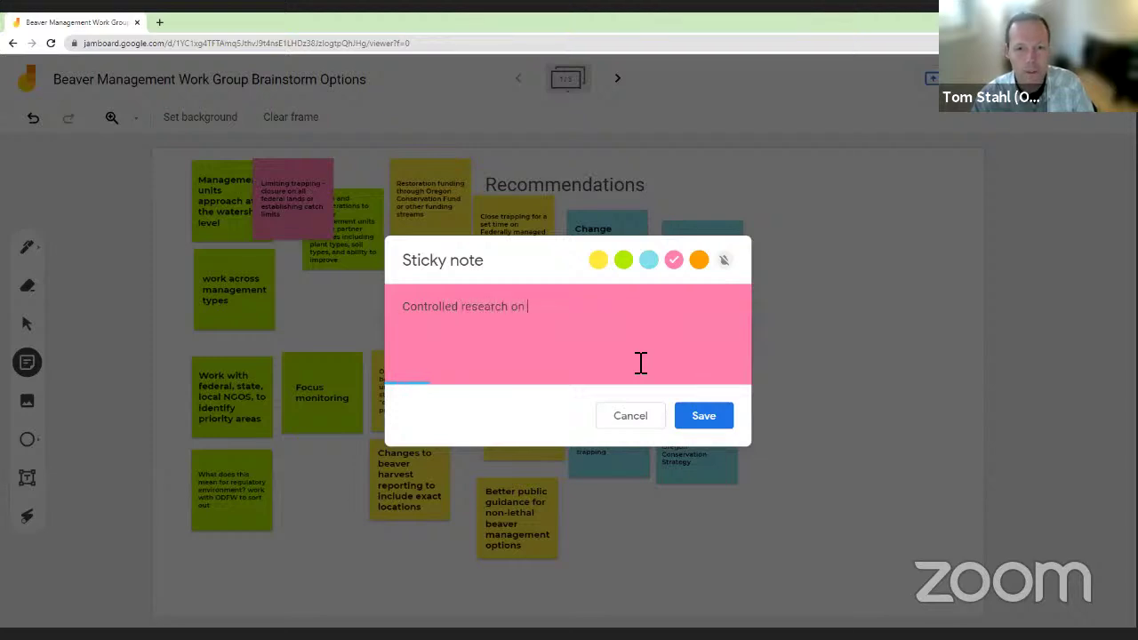
{"action": "type", "text": "whether "}
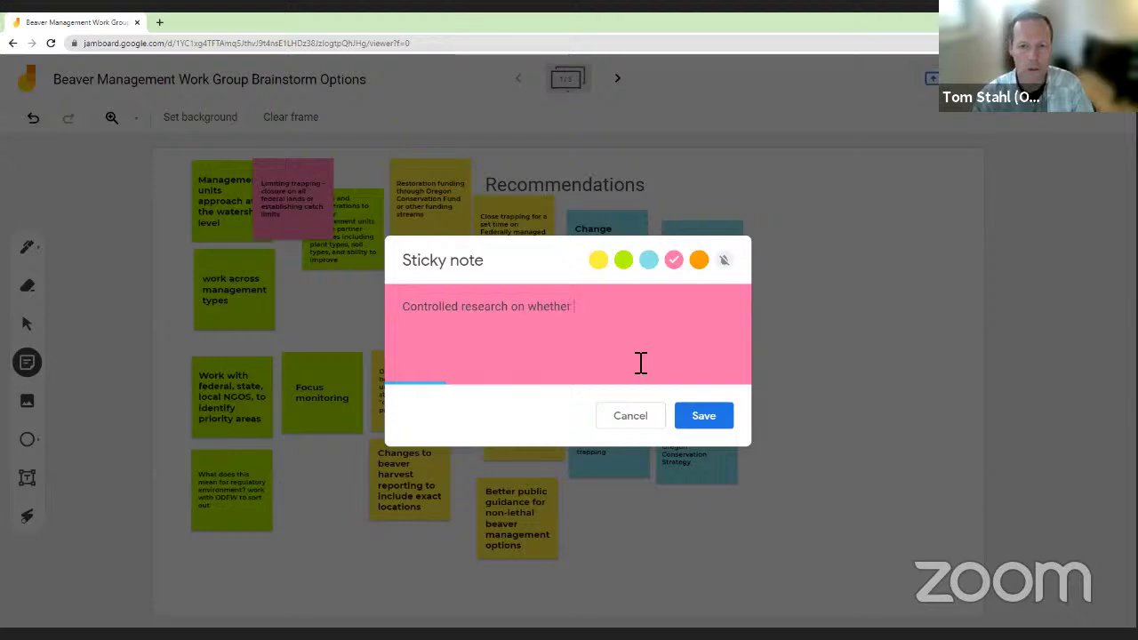
{"action": "type", "text": "trapp"}
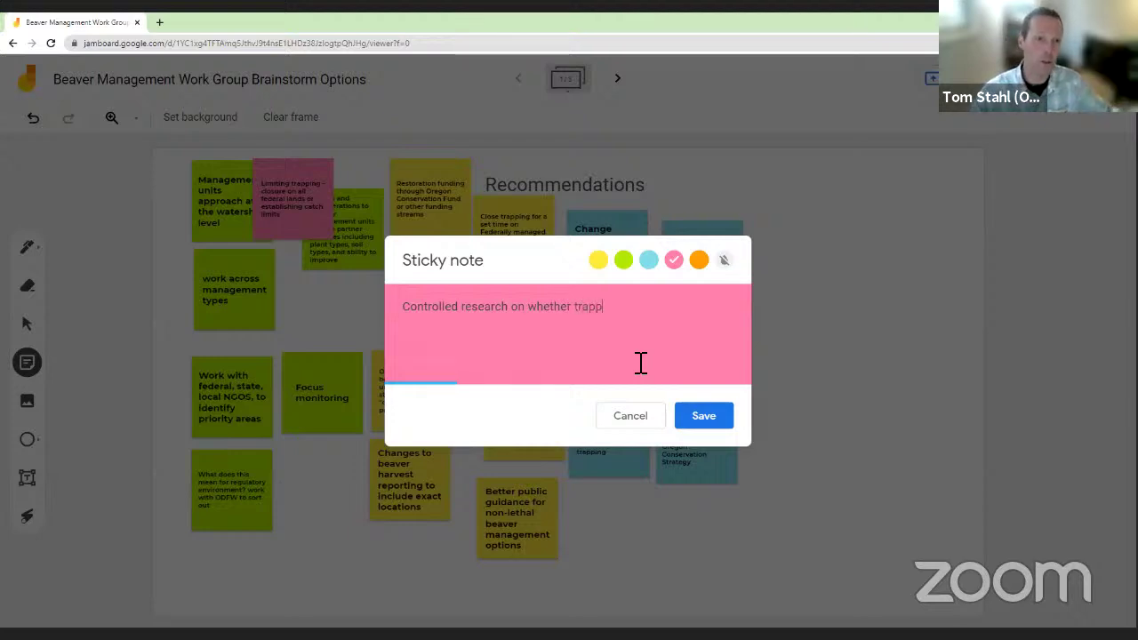
{"action": "type", "text": "ing limits b"}
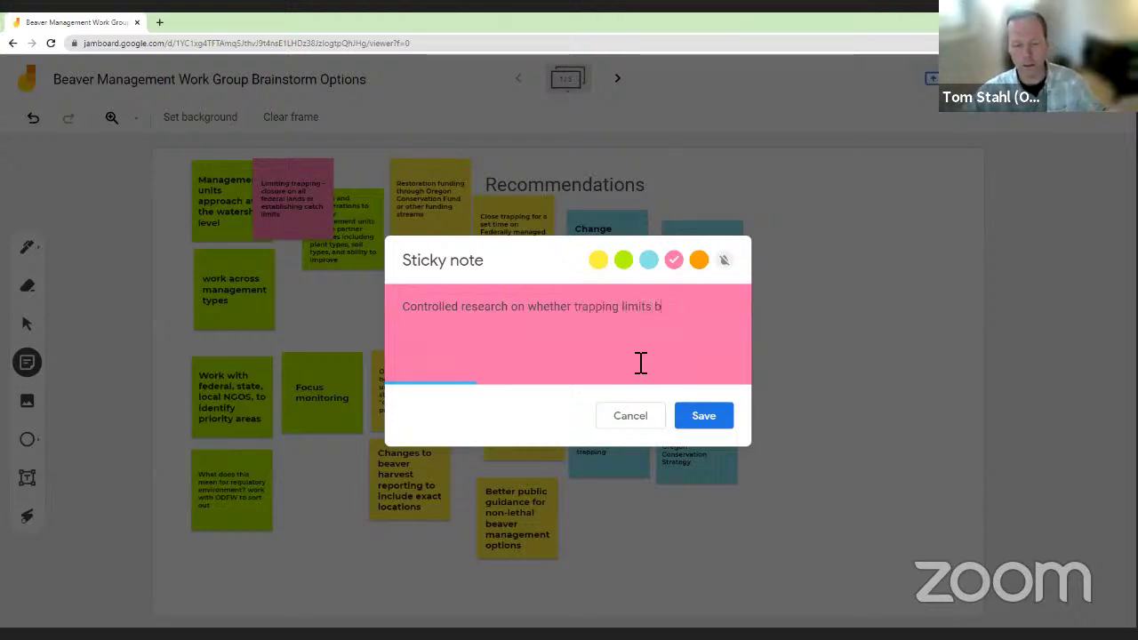
{"action": "type", "text": "eaver persi"}
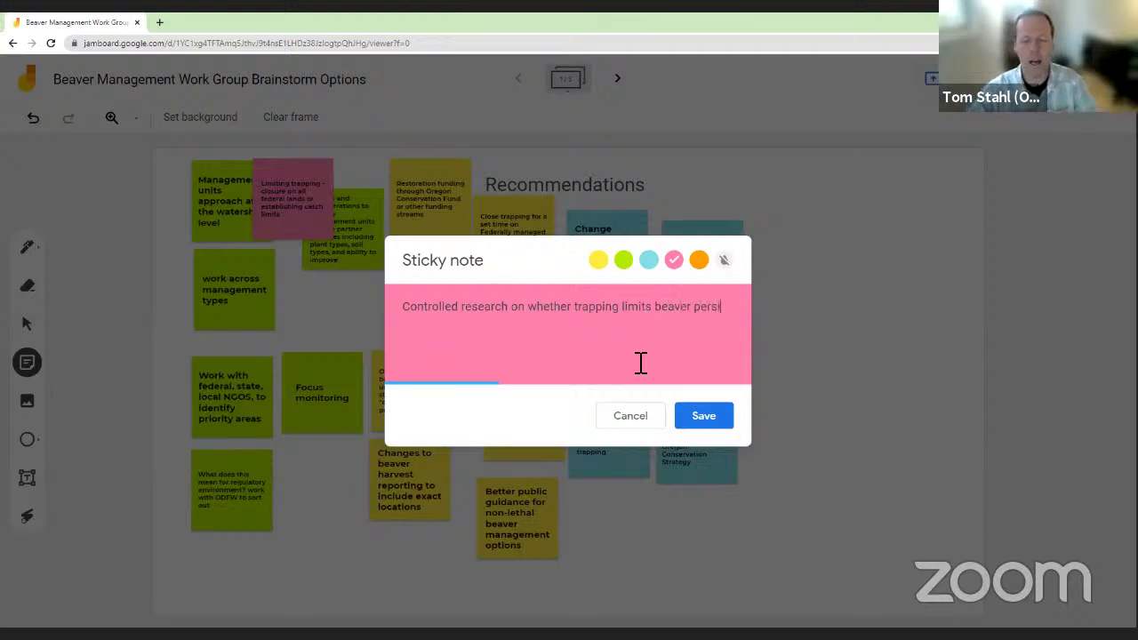
{"action": "type", "text": "stence"}
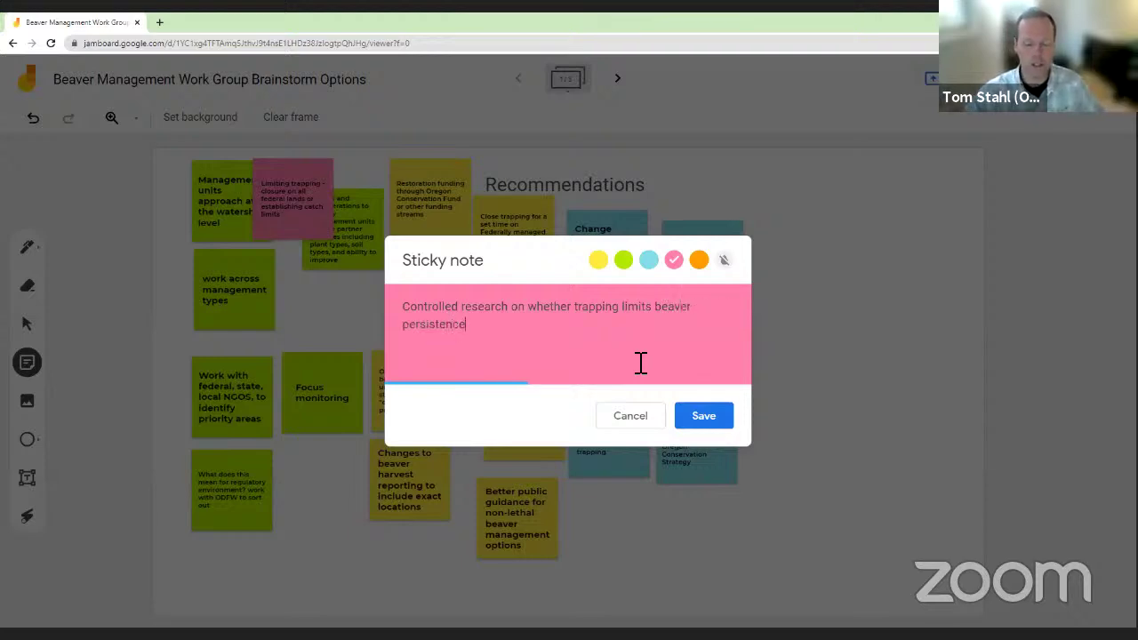
{"action": "left_click", "coordinate": [709, 430]}
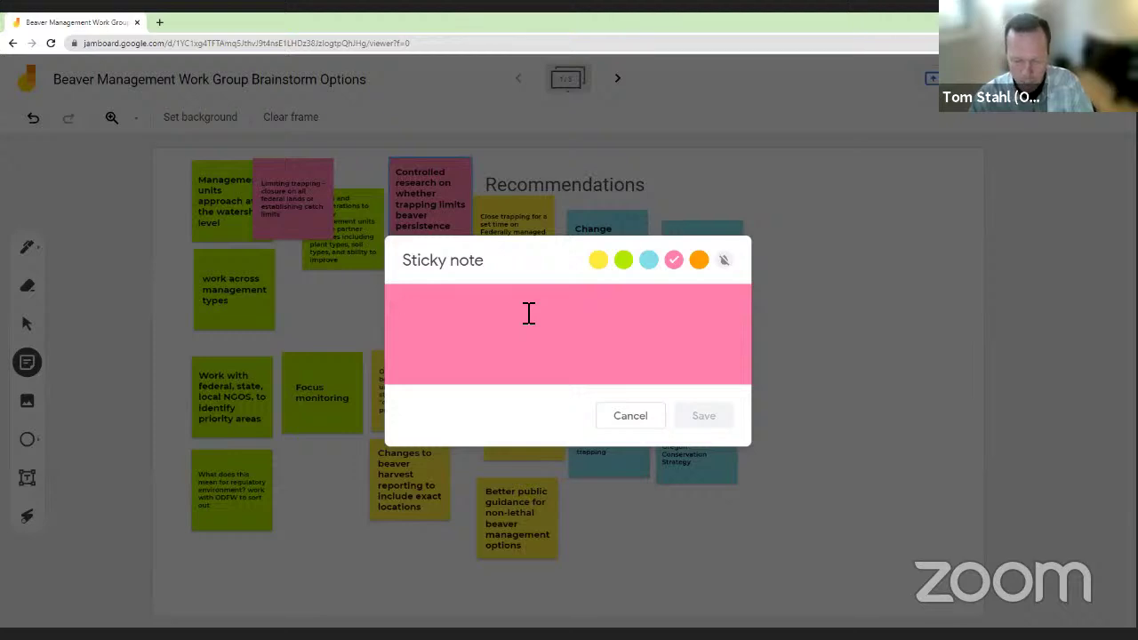
- Add a pink note reading "Beaver supplementation - live trapped in private property and move to federal land areas with ODFW and land managers deciding where they go"
{"action": "type", "text": "Be"}
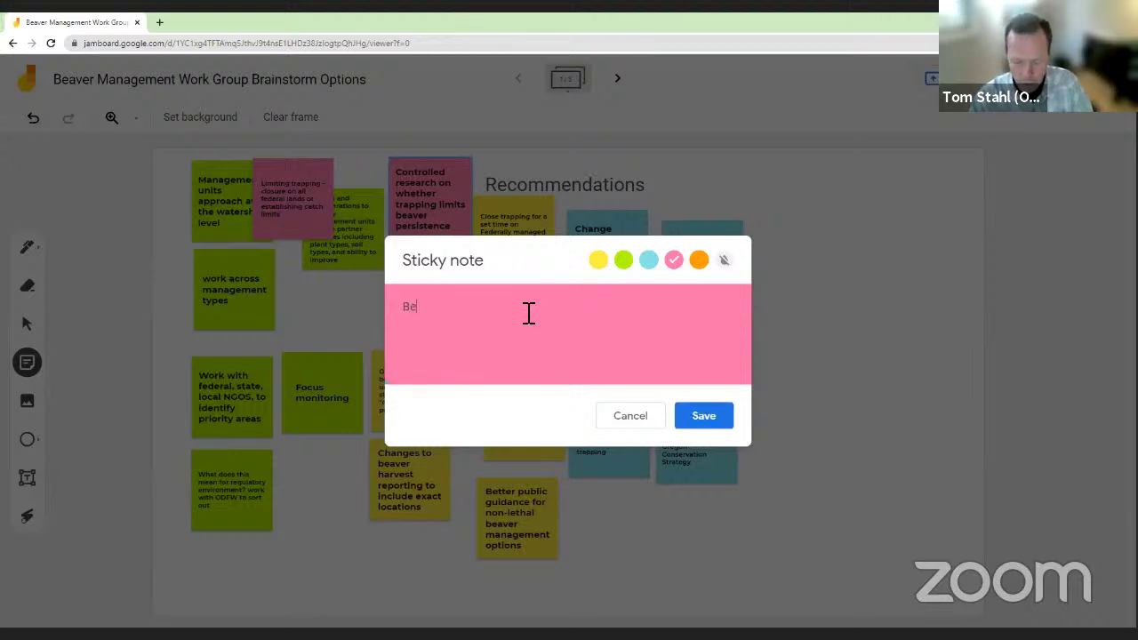
{"action": "type", "text": "aver suppl"}
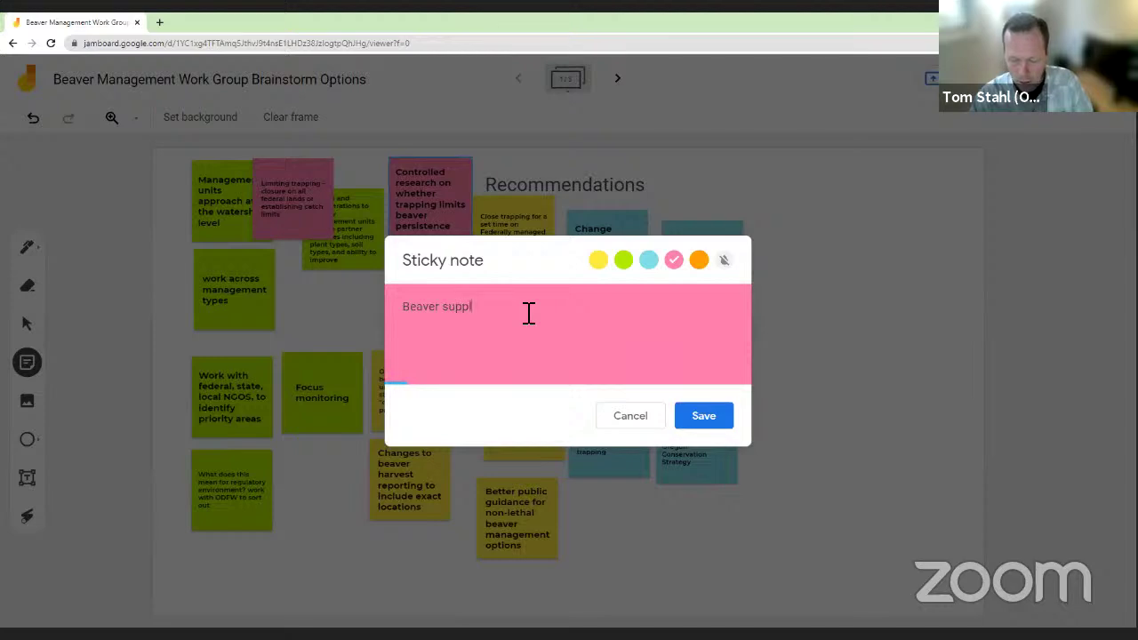
{"action": "type", "text": "ementation - l"}
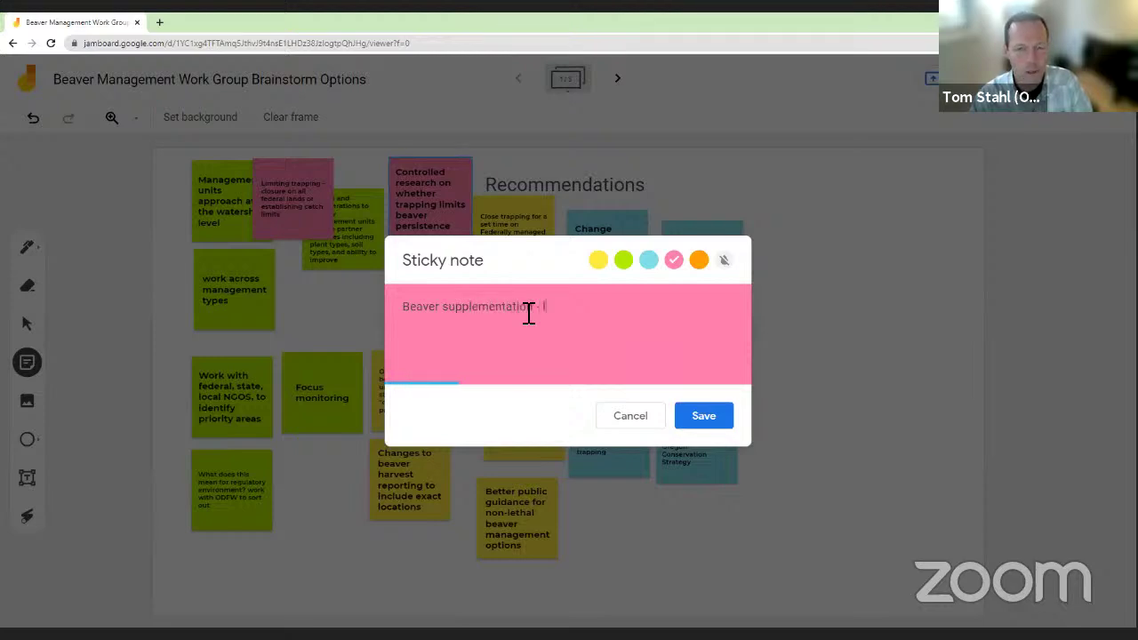
{"action": "type", "text": "ive trapped in p"}
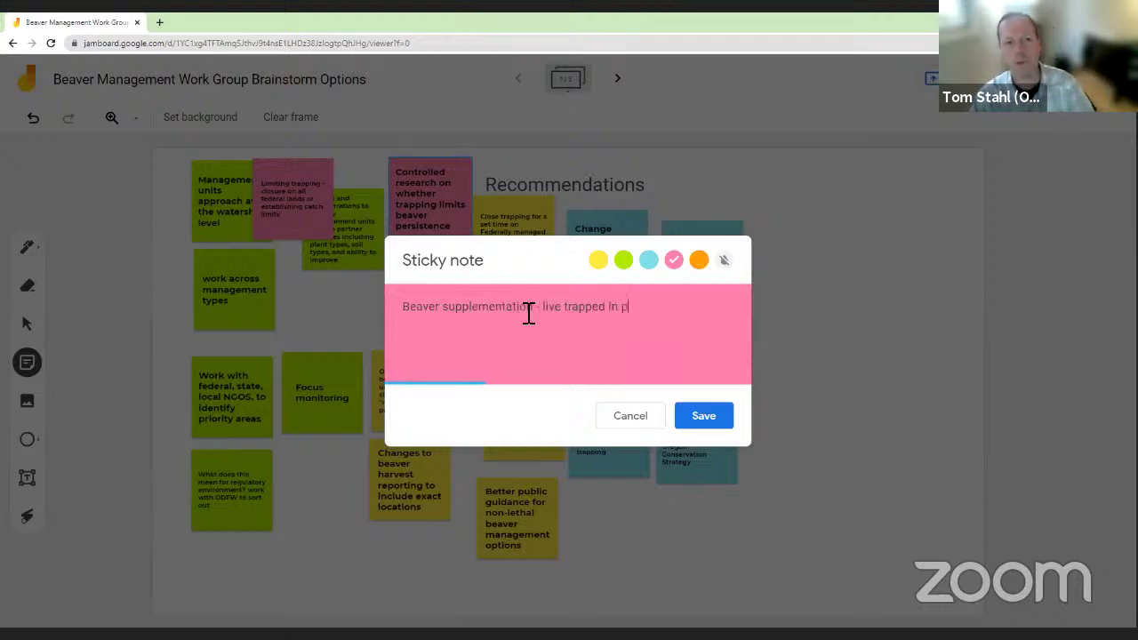
{"action": "type", "text": "rivate propert"}
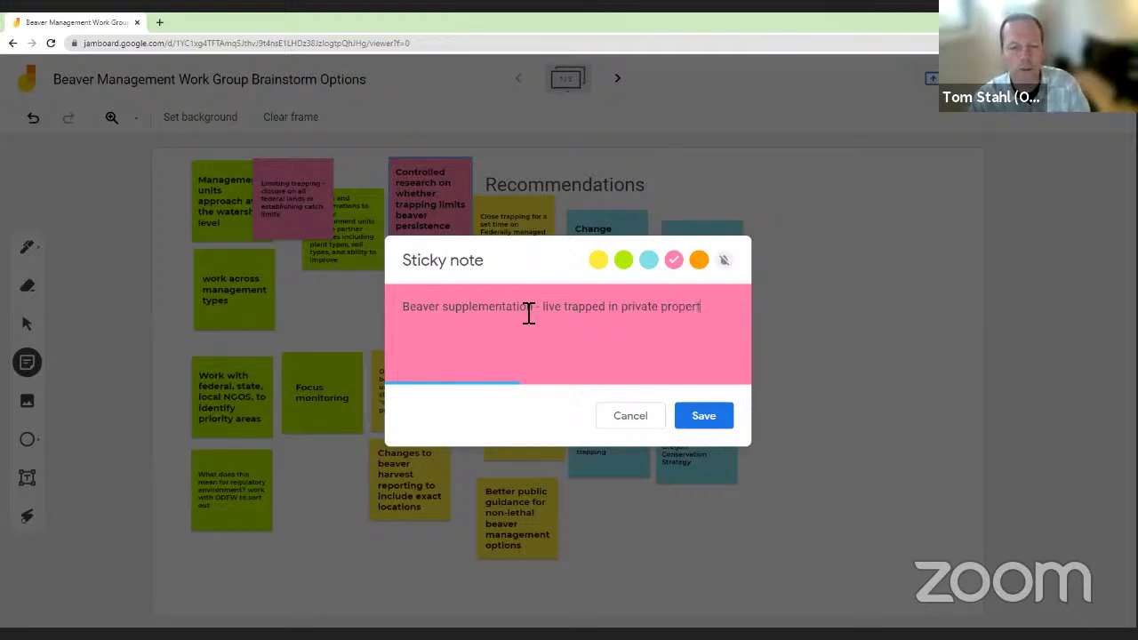
{"action": "type", "text": "y and move to"}
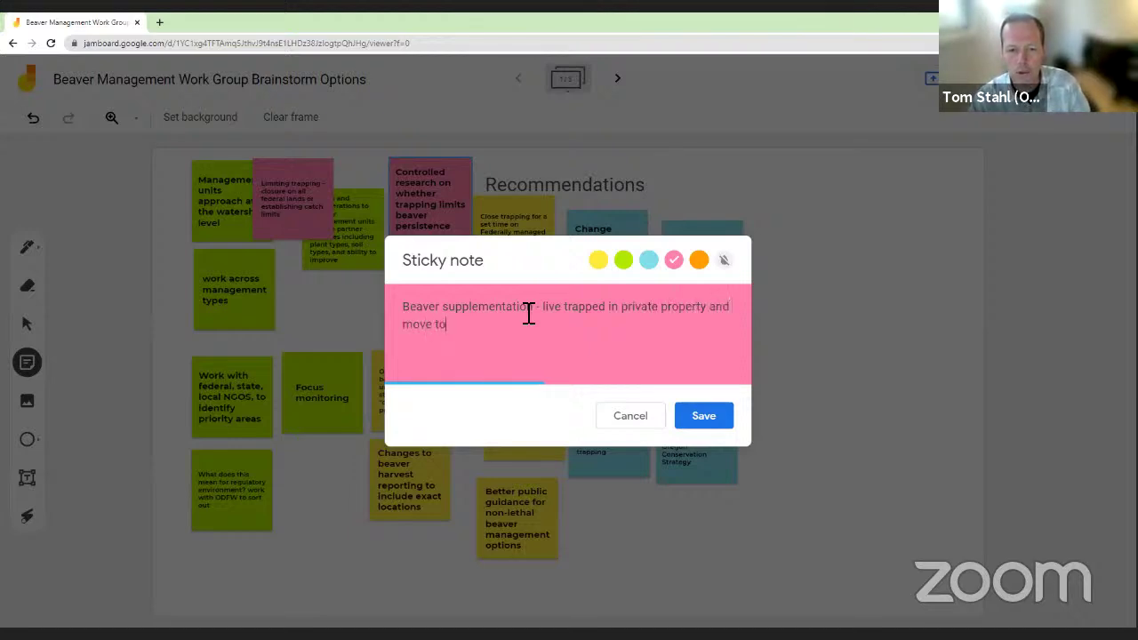
{"action": "type", "text": " federal"}
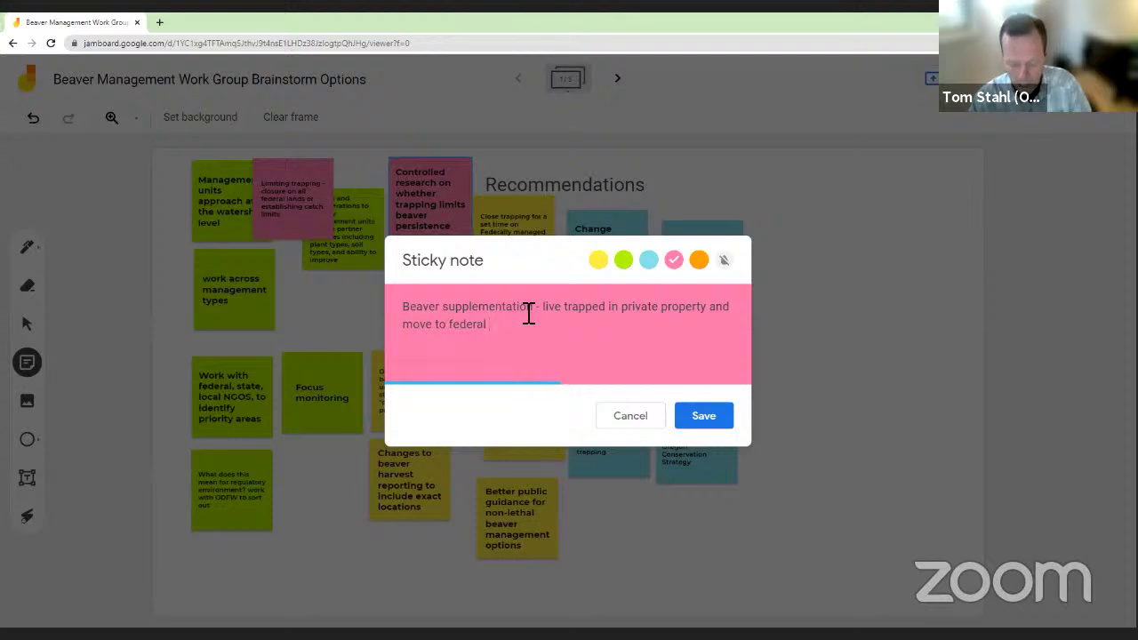
{"action": "type", "text": " land"}
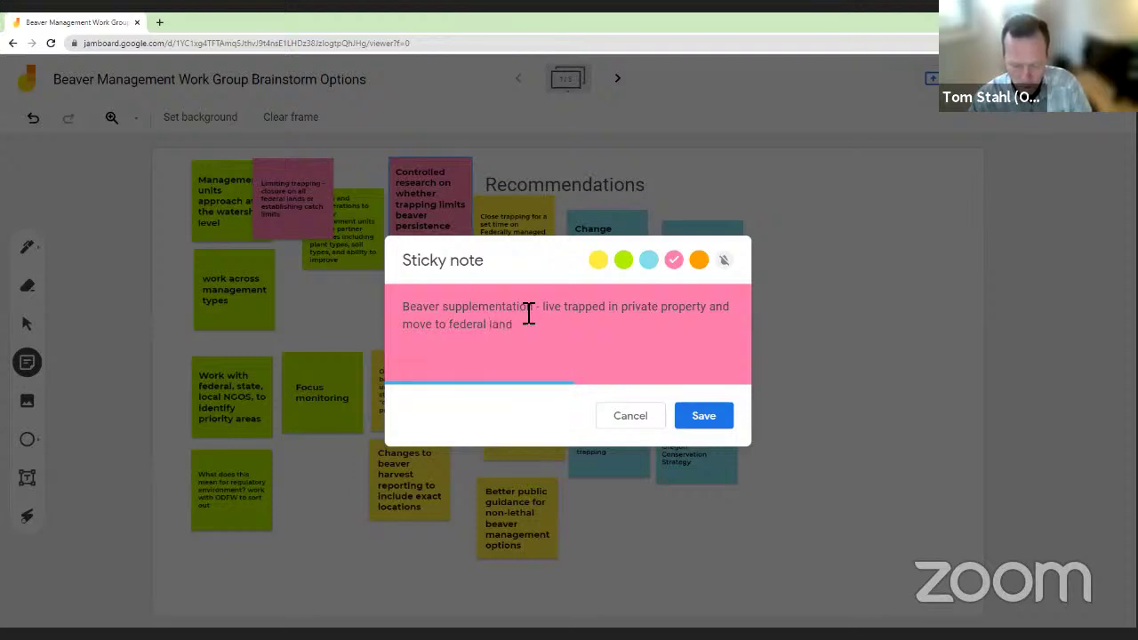
{"action": "type", "text": " areas with ODFW and "}
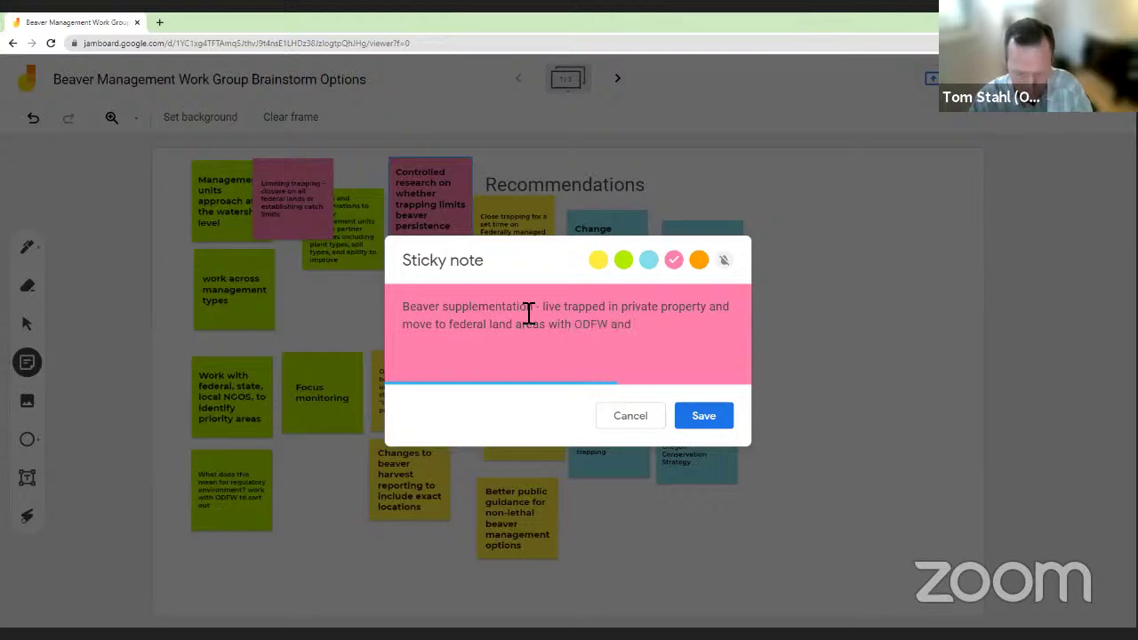
{"action": "type", "text": "land "}
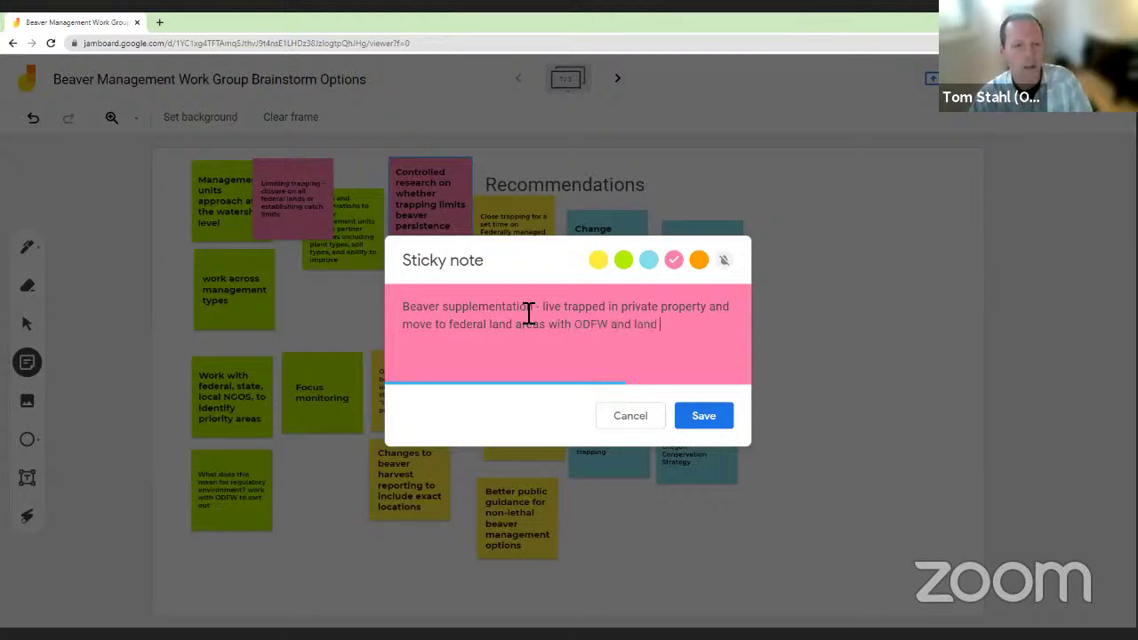
{"action": "type", "text": "managers deci"}
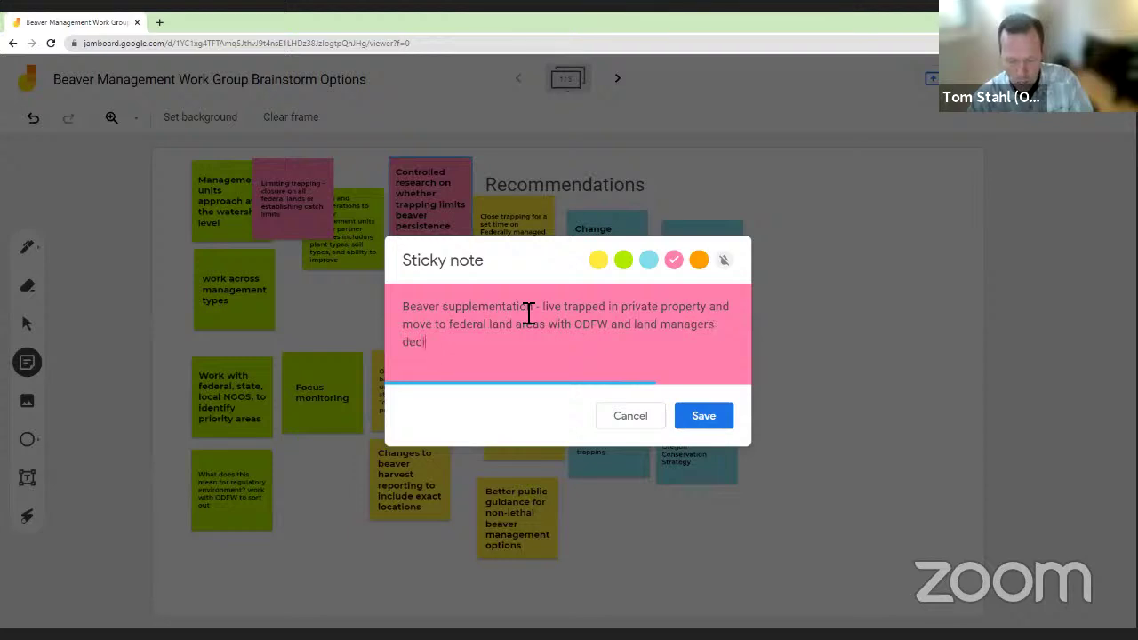
{"action": "type", "text": "ding where"}
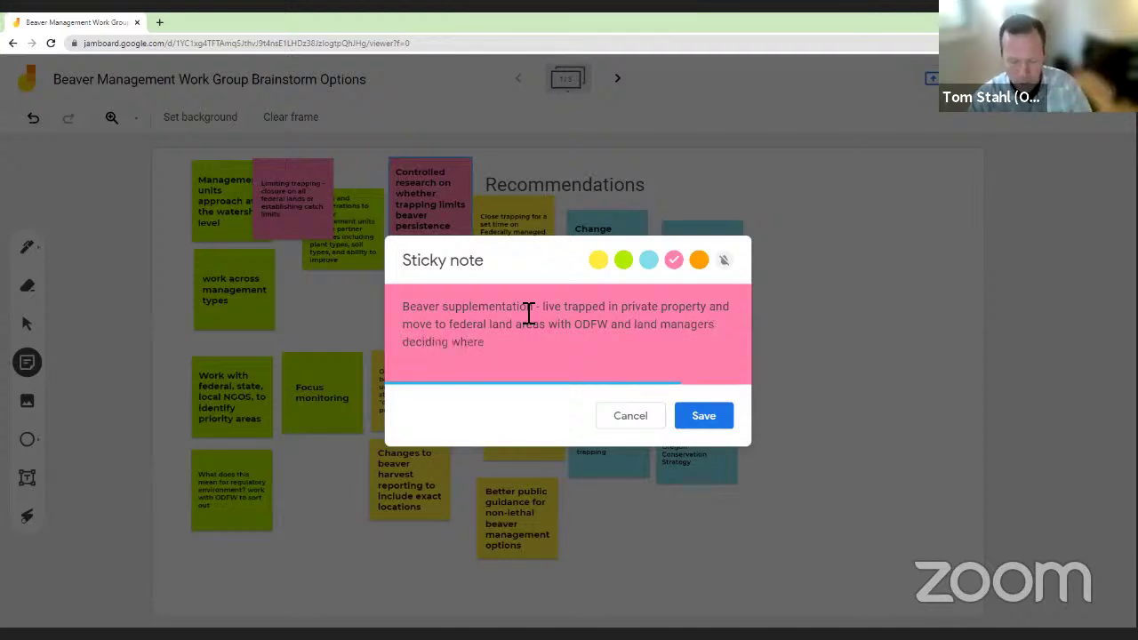
{"action": "type", "text": " they go"}
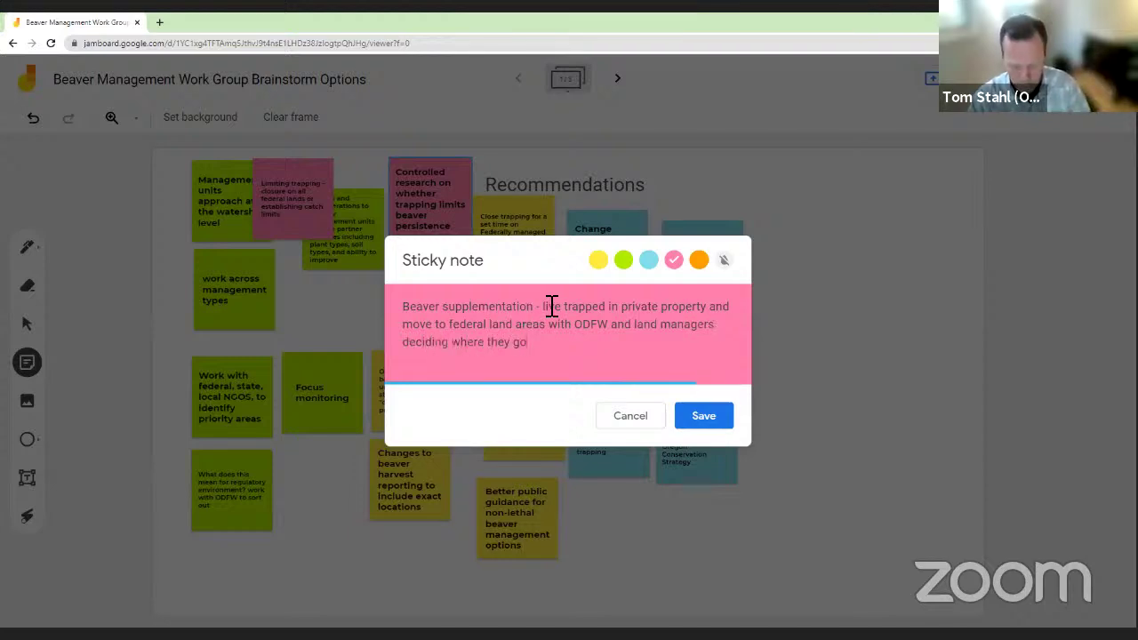
{"action": "left_click", "coordinate": [702, 411]}
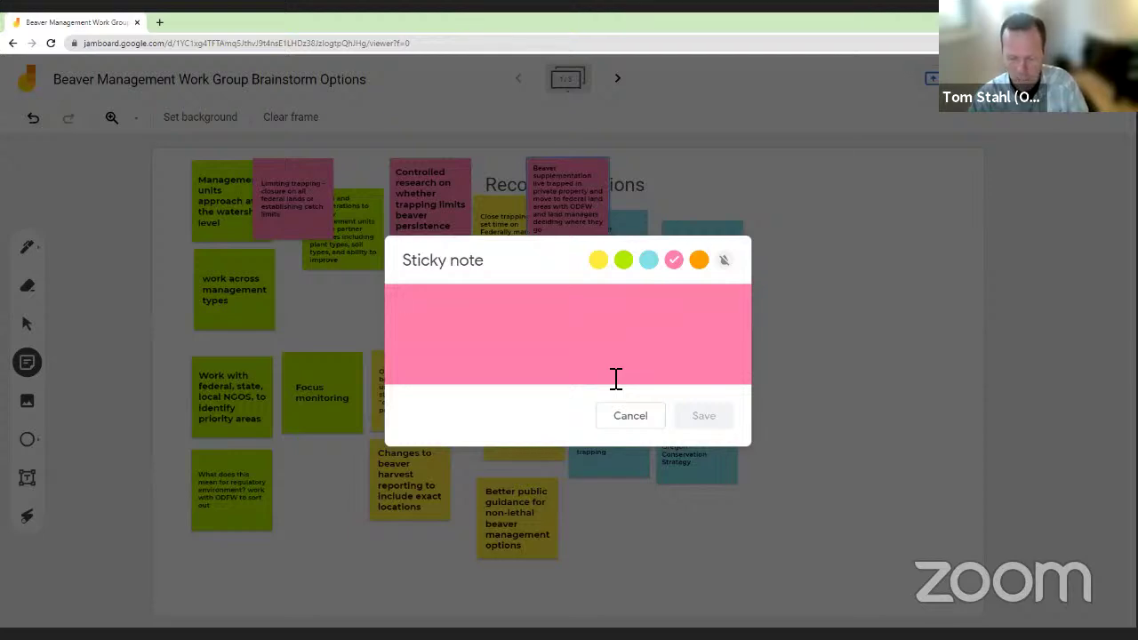
- Add a pink sticky note reading "Riparian management practices - move away from riparian protection for large wood and temperature protection"
{"action": "type", "text": "Riparian m"}
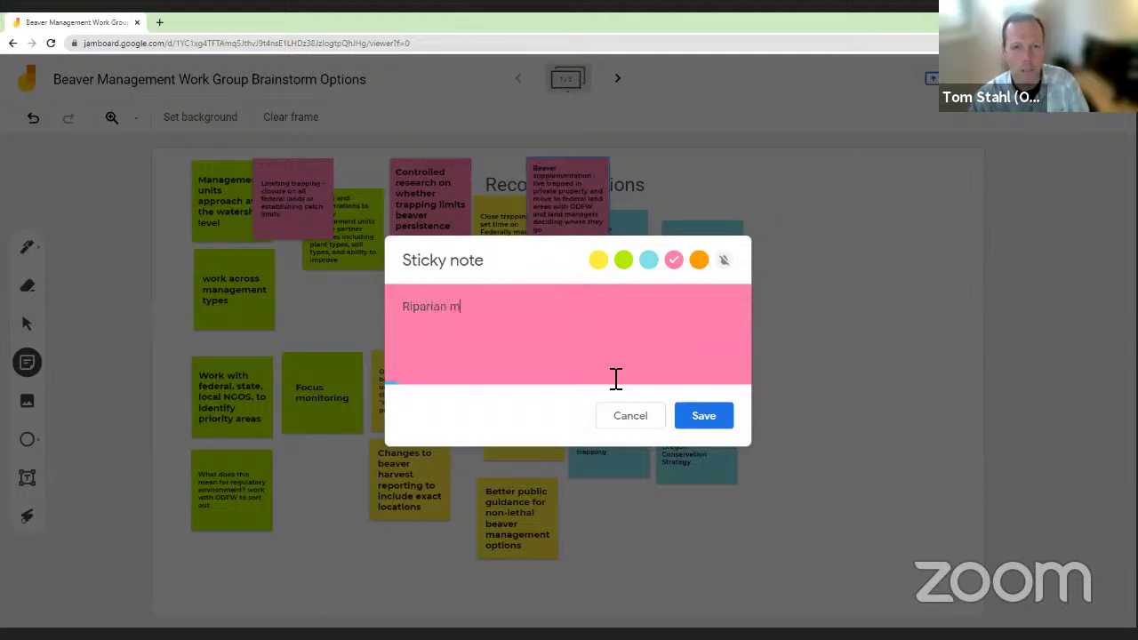
{"action": "type", "text": "anageme"}
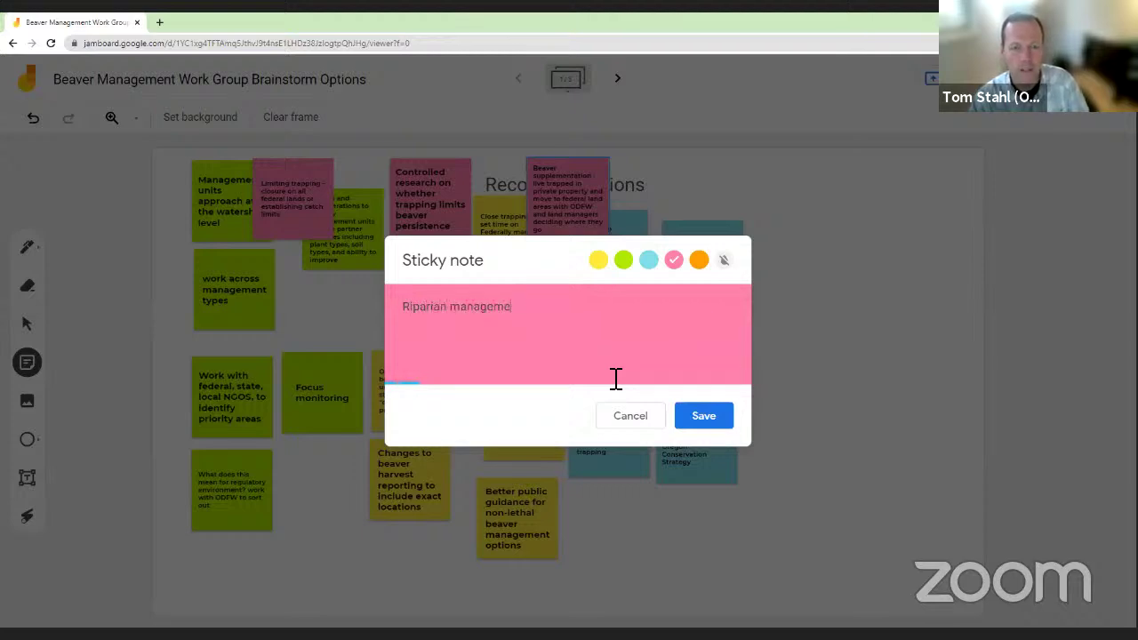
{"action": "type", "text": "mnt"}
{"action": "key", "text": "BackSpace"}
{"action": "key", "text": "BackSpace"}
{"action": "key", "text": "BackSpace"}
{"action": "key", "text": "BackSpace"}
{"action": "type", "text": "nt"}
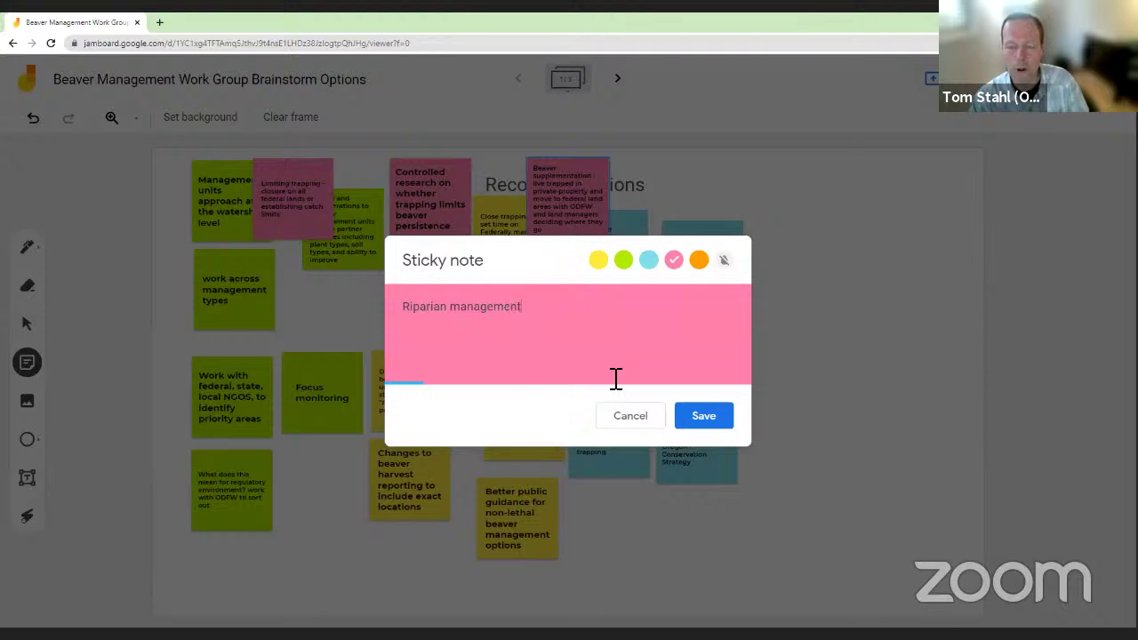
{"action": "type", "text": " practices"}
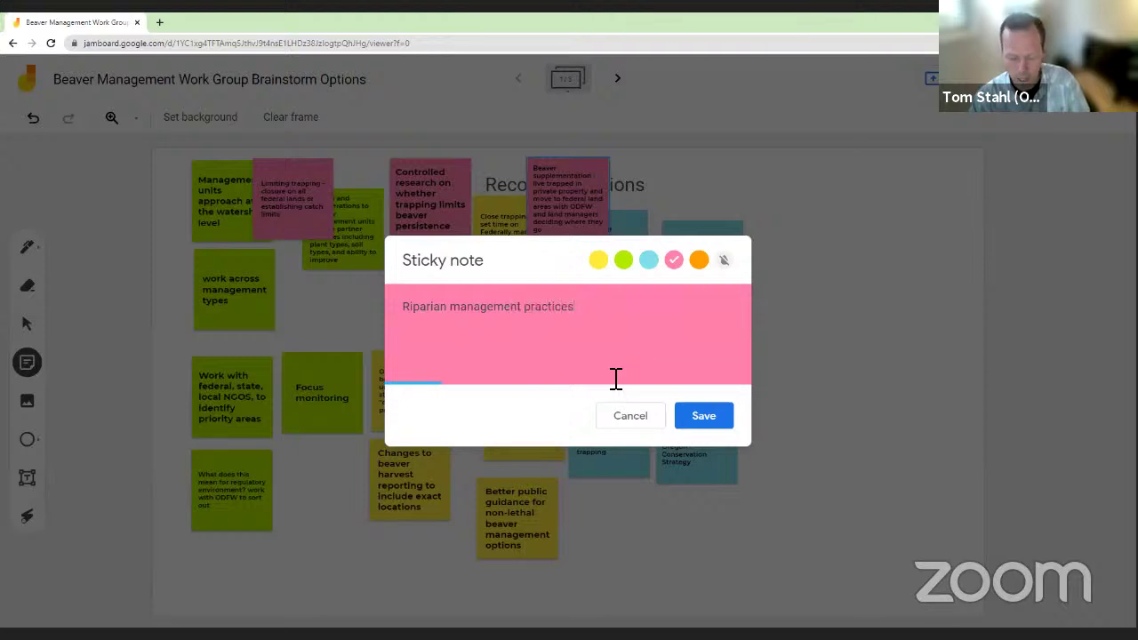
{"action": "type", "text": " to mo"}
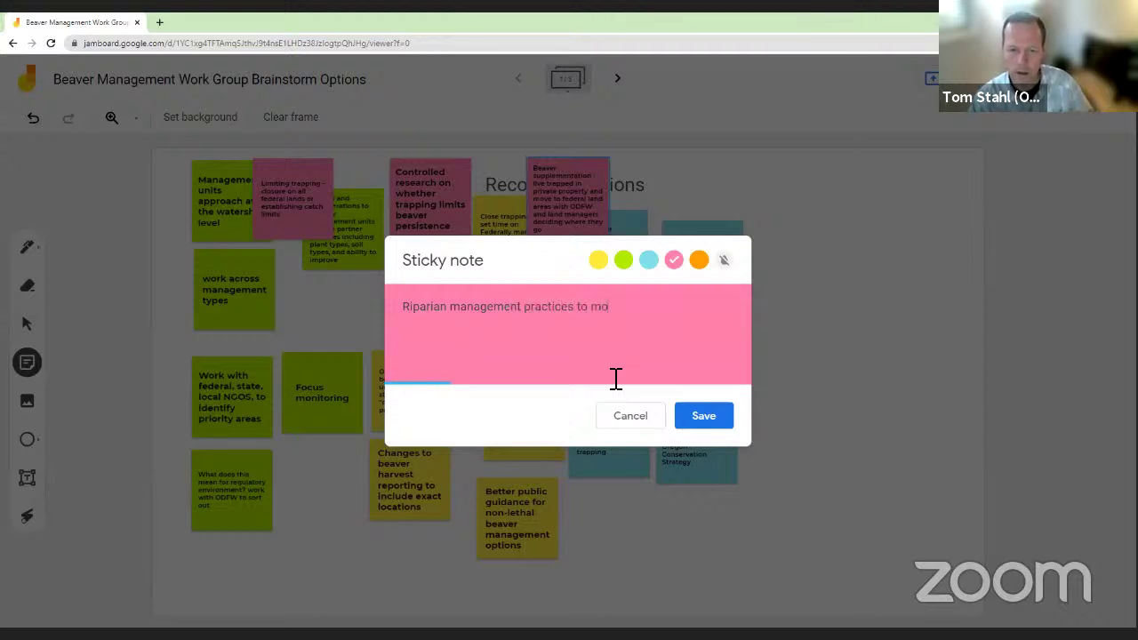
{"action": "type", "text": "ve away from"}
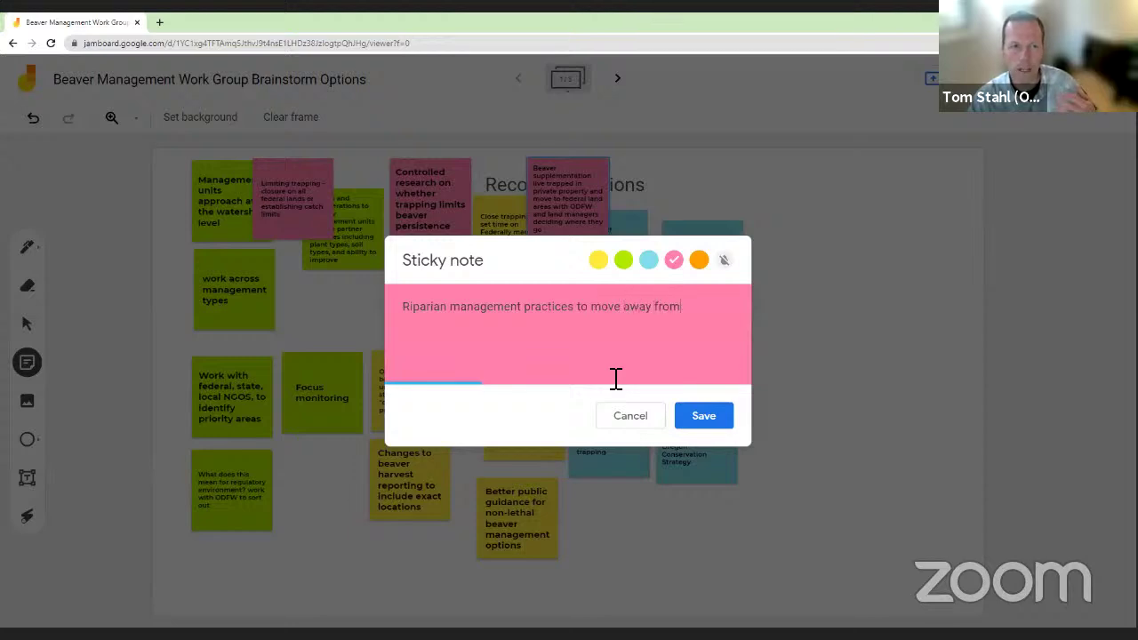
{"action": "type", "text": " riparian protec"}
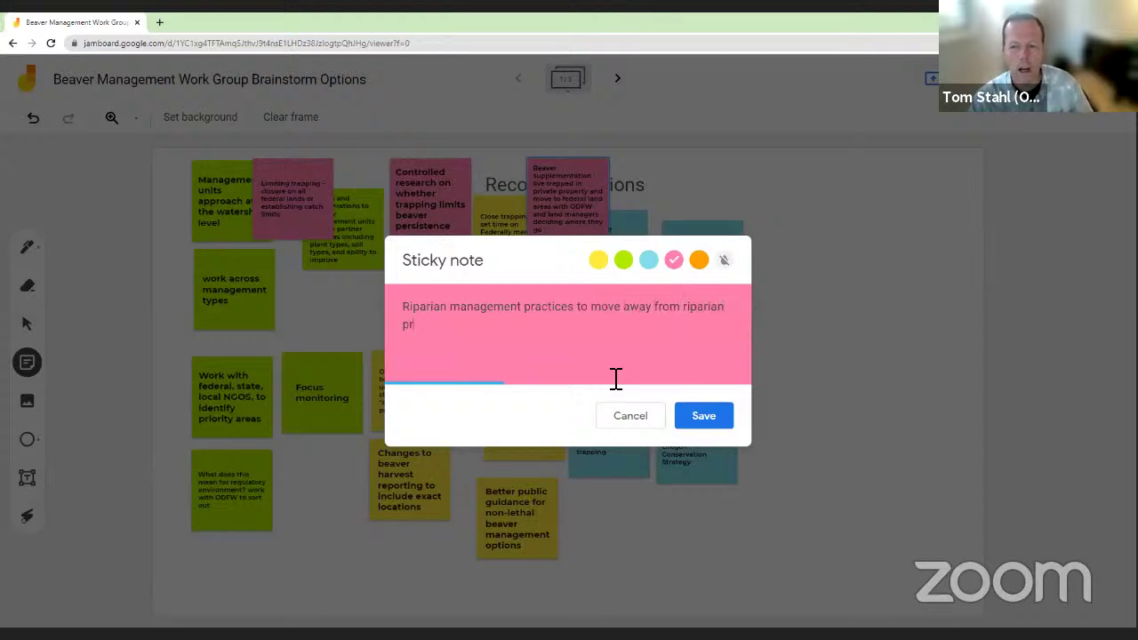
{"action": "type", "text": "tion for l"}
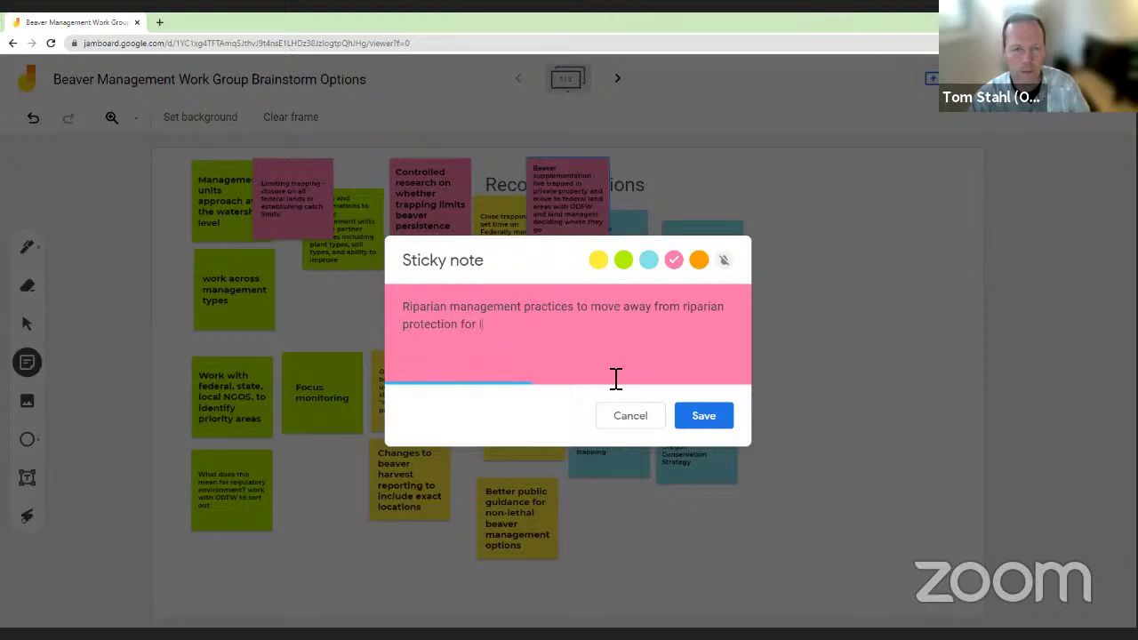
{"action": "type", "text": "arge worod a"}
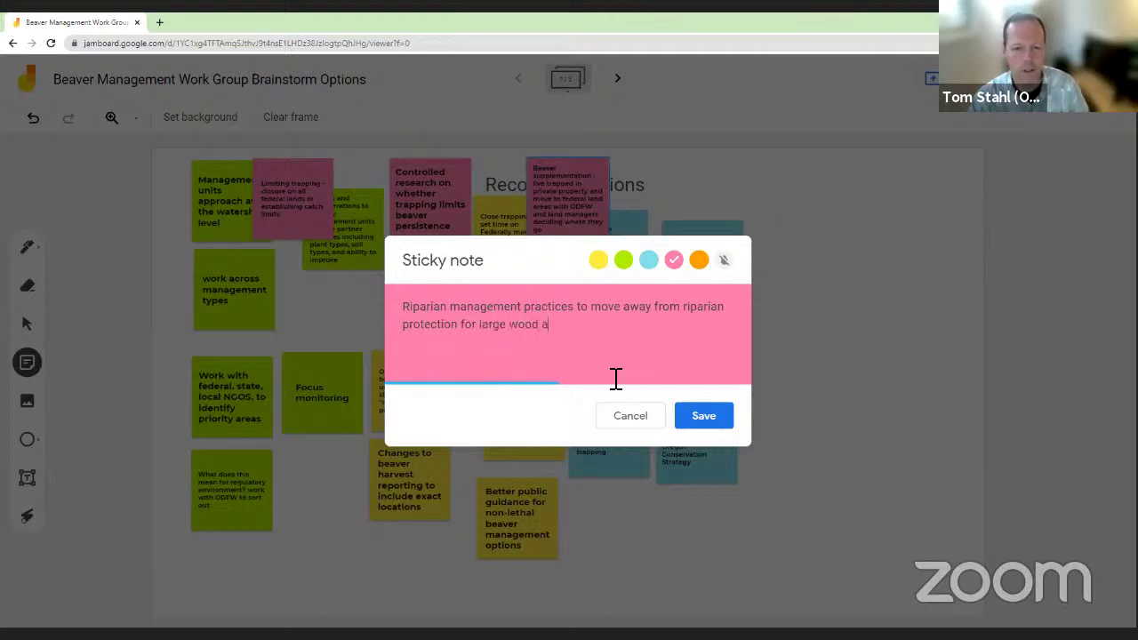
{"action": "type", "text": "nd temperature protection"}
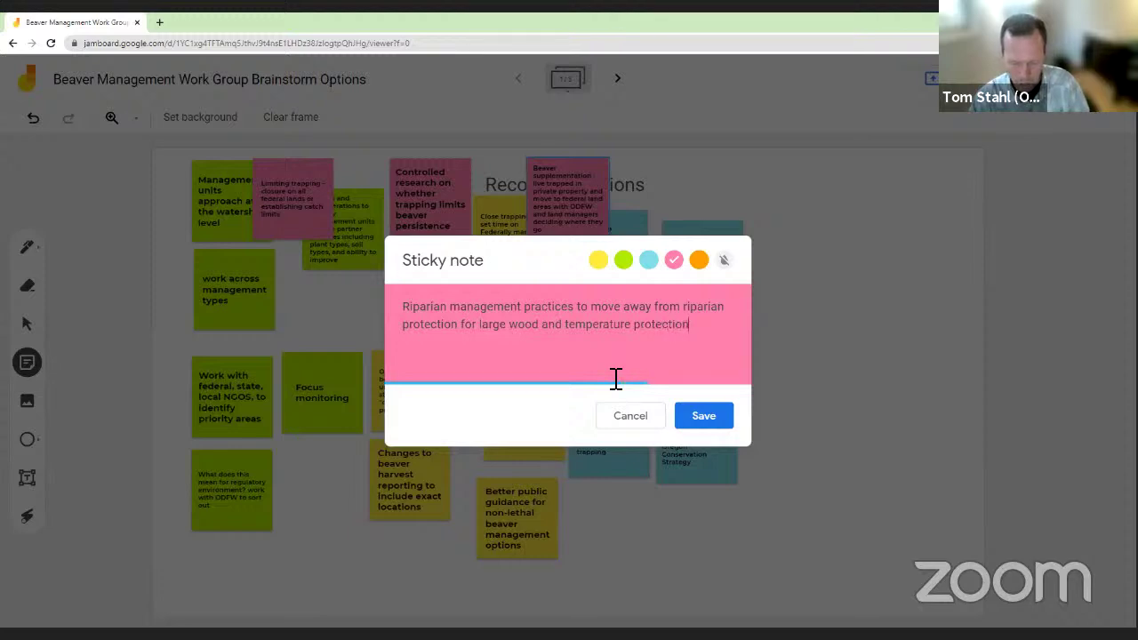
{"action": "left_click_drag", "start_coordinate": [578, 307], "coordinate": [595, 306]}
{"action": "type", "text": "-"}
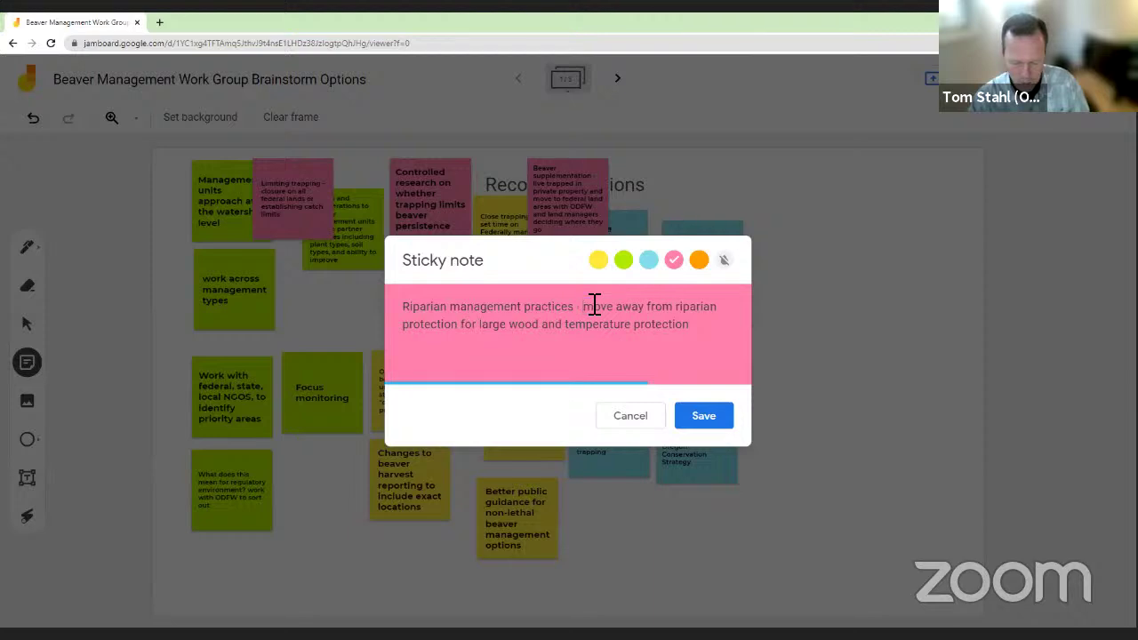
{"action": "left_click", "coordinate": [716, 418]}
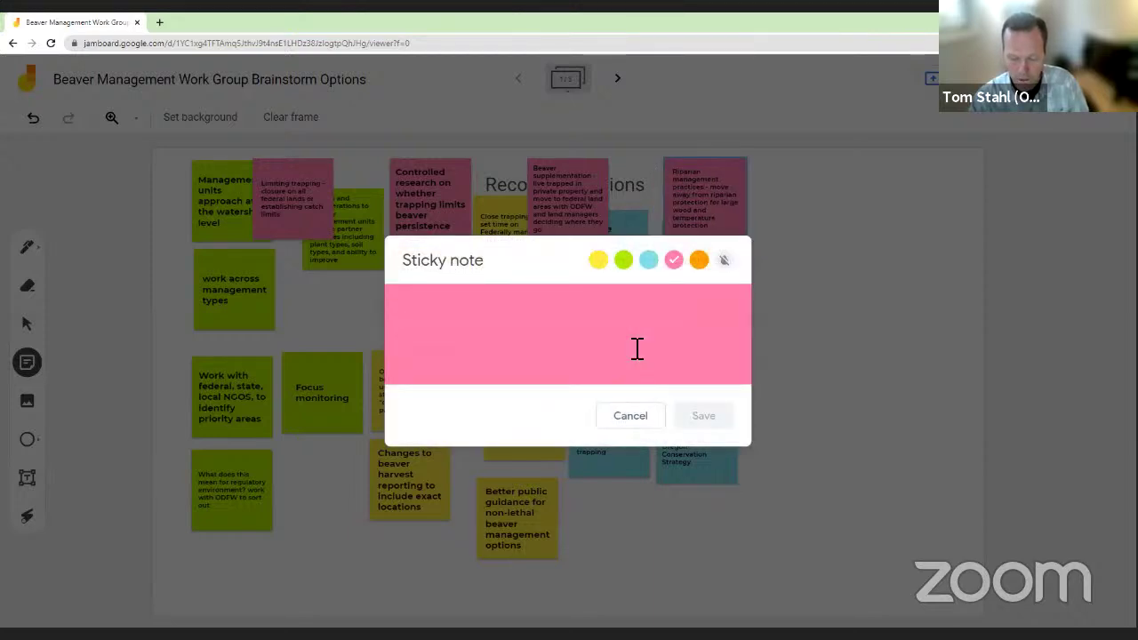
- Add a last pink sticky note to the Recommendations frame reading "ODFW recognize beaver as a keystone species"
{"action": "type", "text": "ODFW rec"}
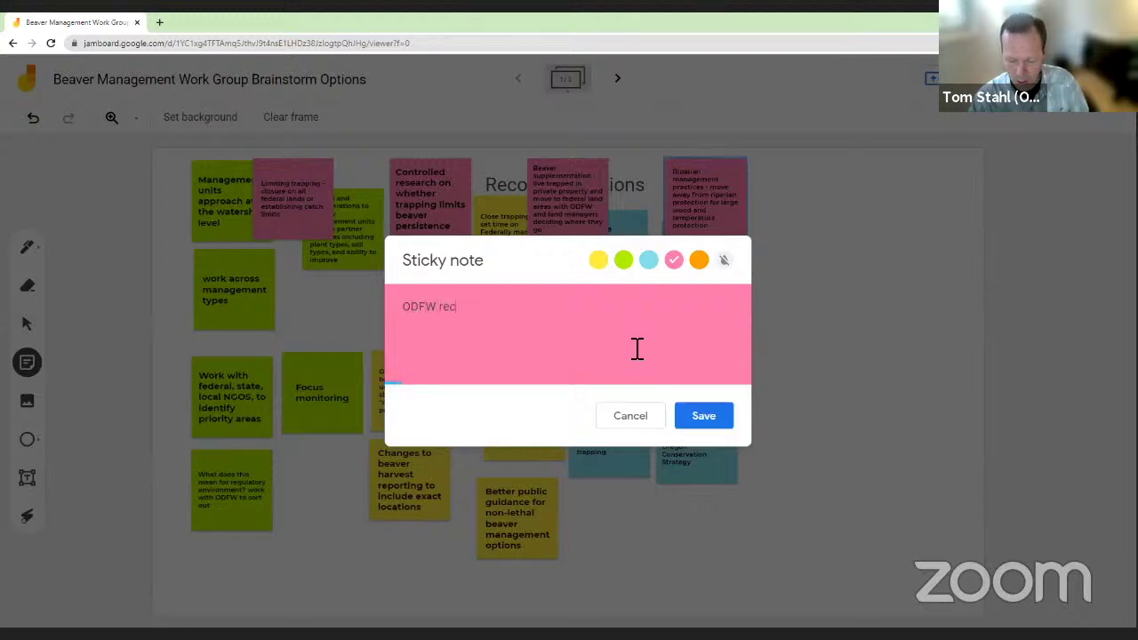
{"action": "type", "text": "ognize bea"}
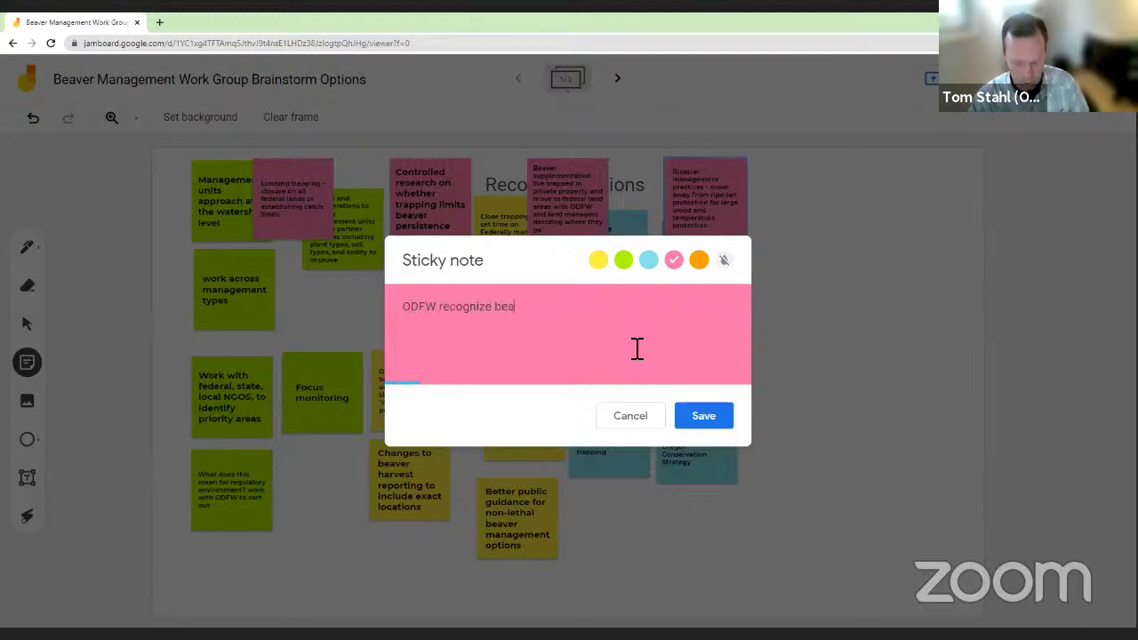
{"action": "type", "text": "ver as a keysto"}
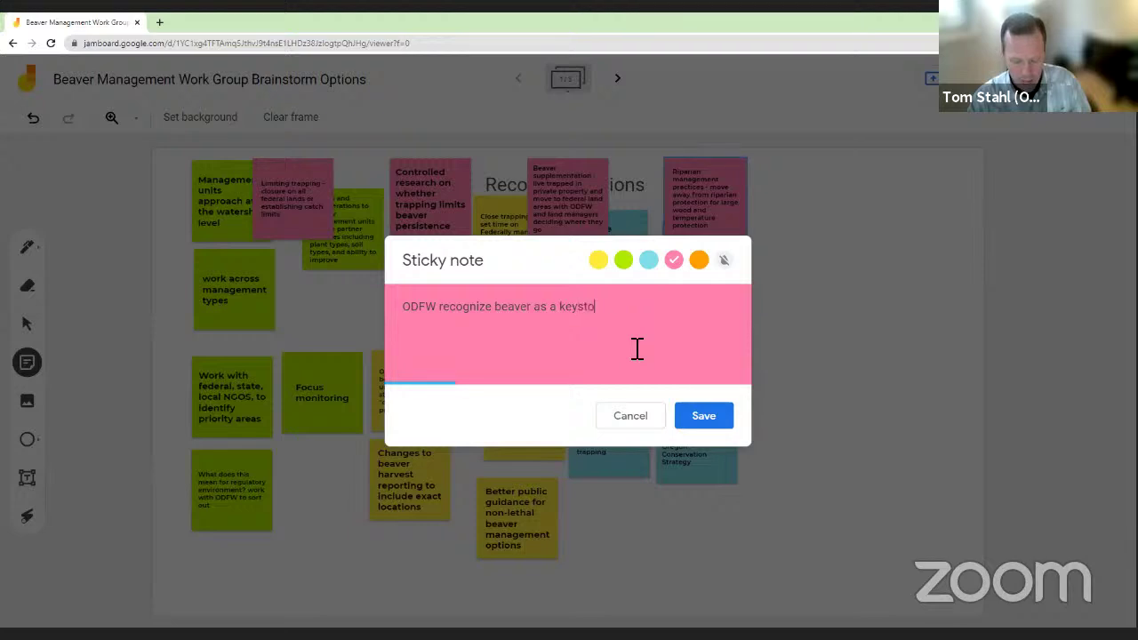
{"action": "type", "text": "ne species"}
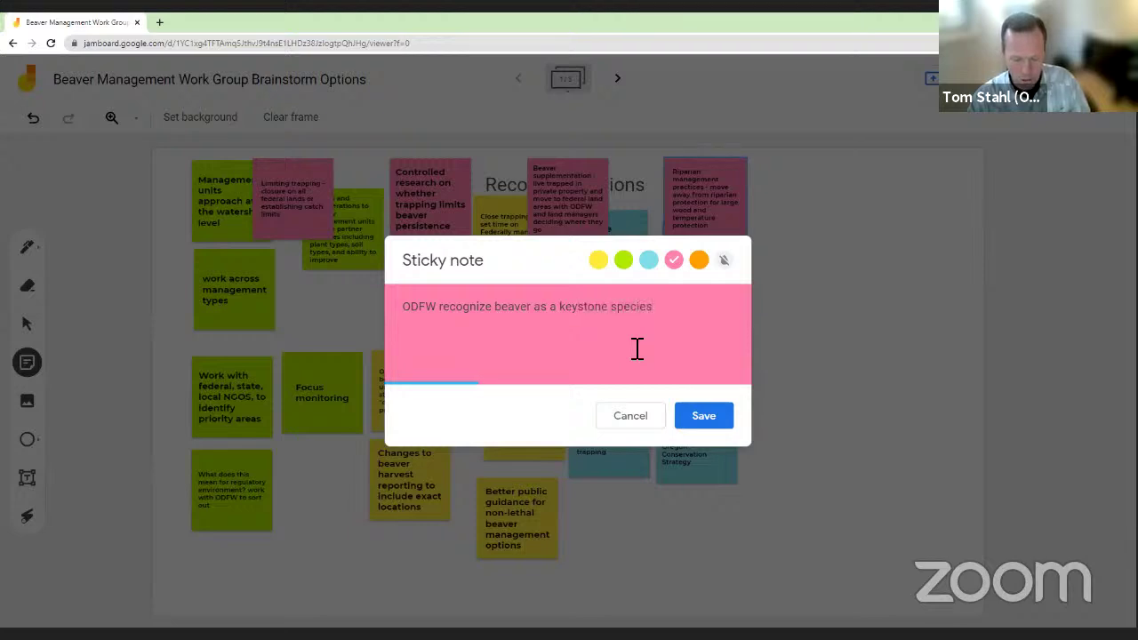
{"action": "left_click", "coordinate": [702, 416]}
{"action": "left_click", "coordinate": [629, 416]}
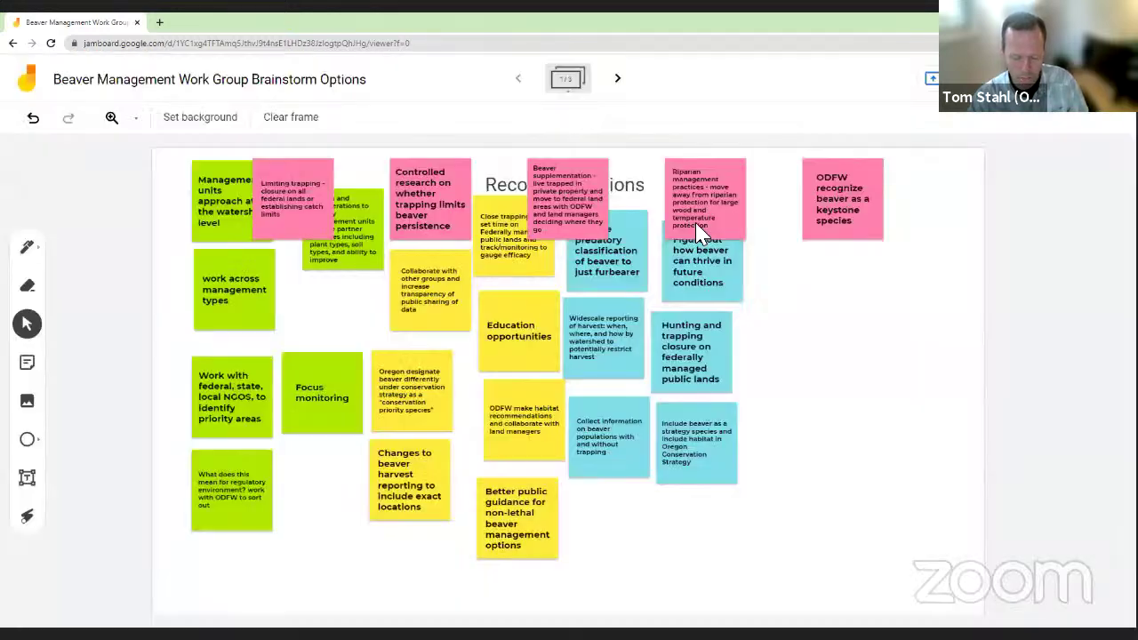
- Stack the pink riparian, controlled-research and limiting-trapping notes in a column beside the blue notes, with the beaver-supplementation note next to the riparian one
{"action": "left_click_drag", "start_coordinate": [699, 228], "coordinate": [790, 321]}
{"action": "left_click_drag", "start_coordinate": [566, 207], "coordinate": [895, 312]}
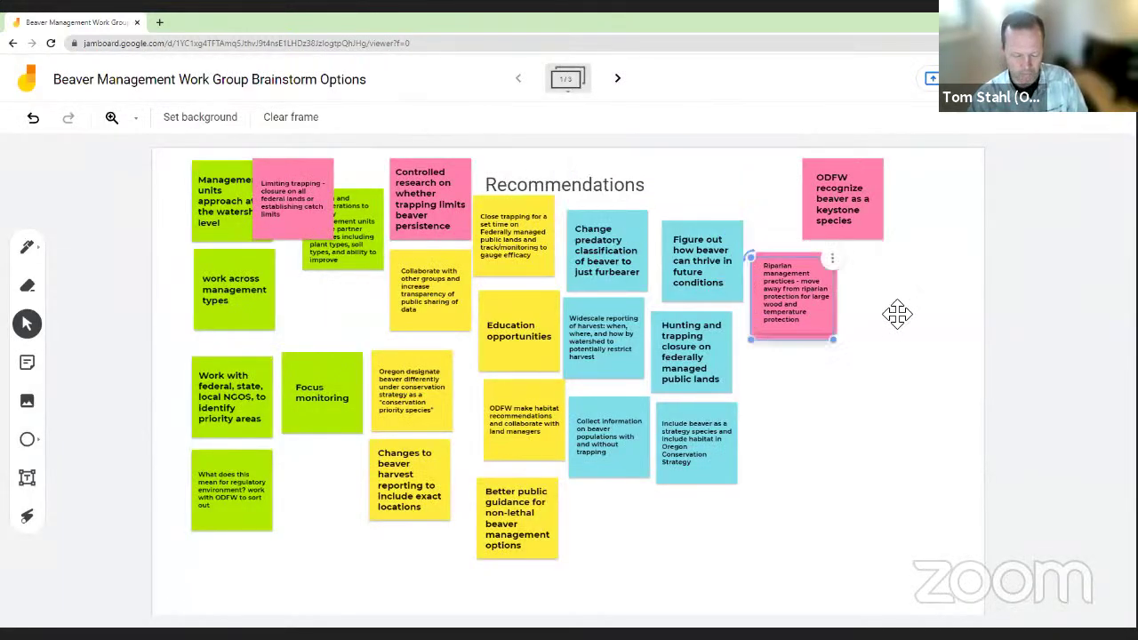
{"action": "left_click_drag", "start_coordinate": [711, 350], "coordinate": [807, 386]}
{"action": "left_click_drag", "start_coordinate": [306, 214], "coordinate": [802, 498]}
- On the Process Considerations frame, add a pink note reading "Group make recommendations, have ODFW vet for feasibility and bring back to the full group for review"
{"action": "left_click", "coordinate": [617, 82]}
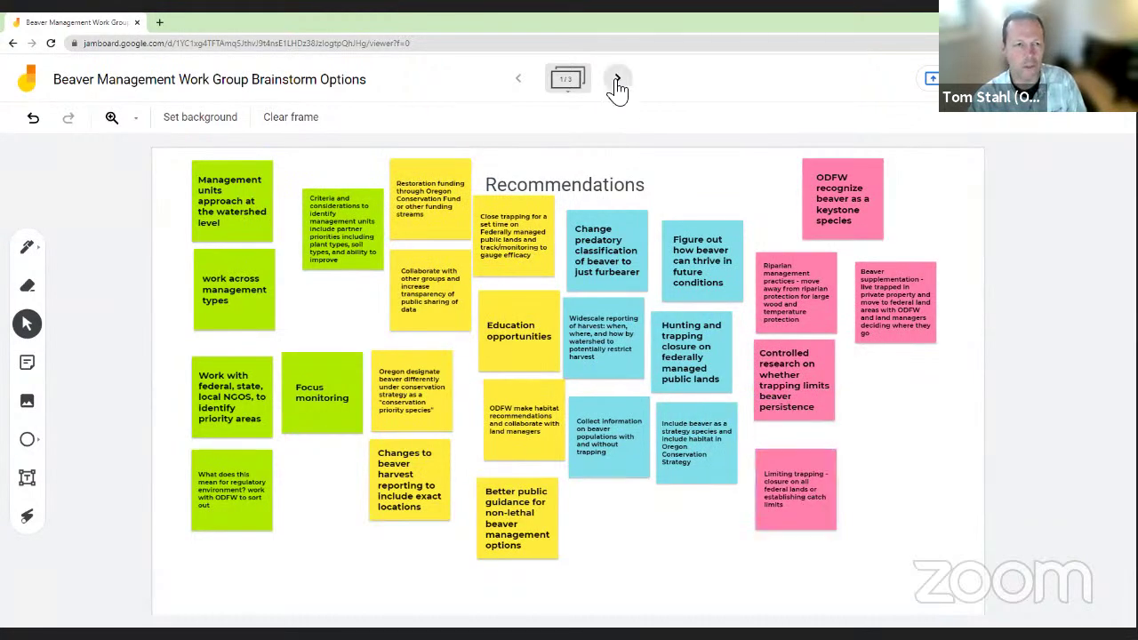
{"action": "left_click", "coordinate": [28, 363]}
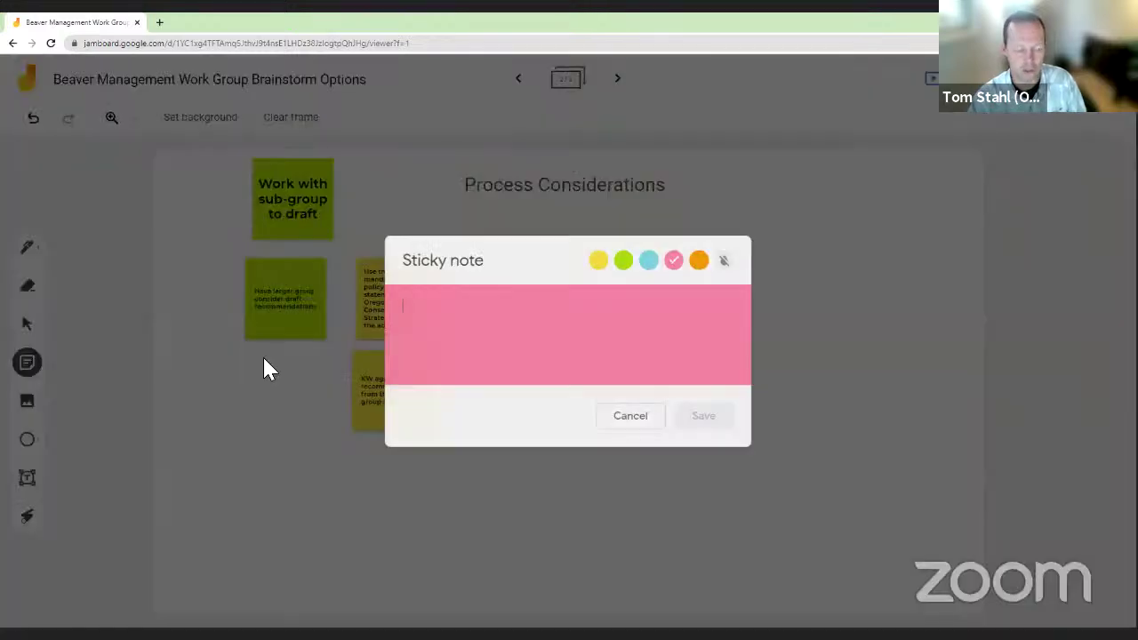
{"action": "type", "text": "G"}
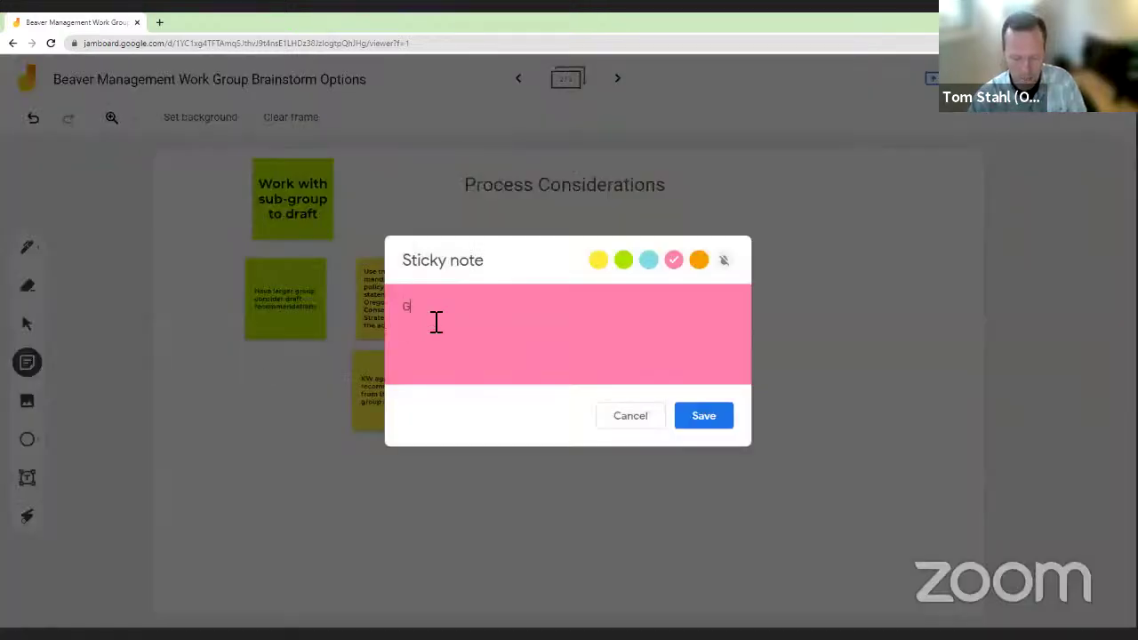
{"action": "type", "text": "roup ma"}
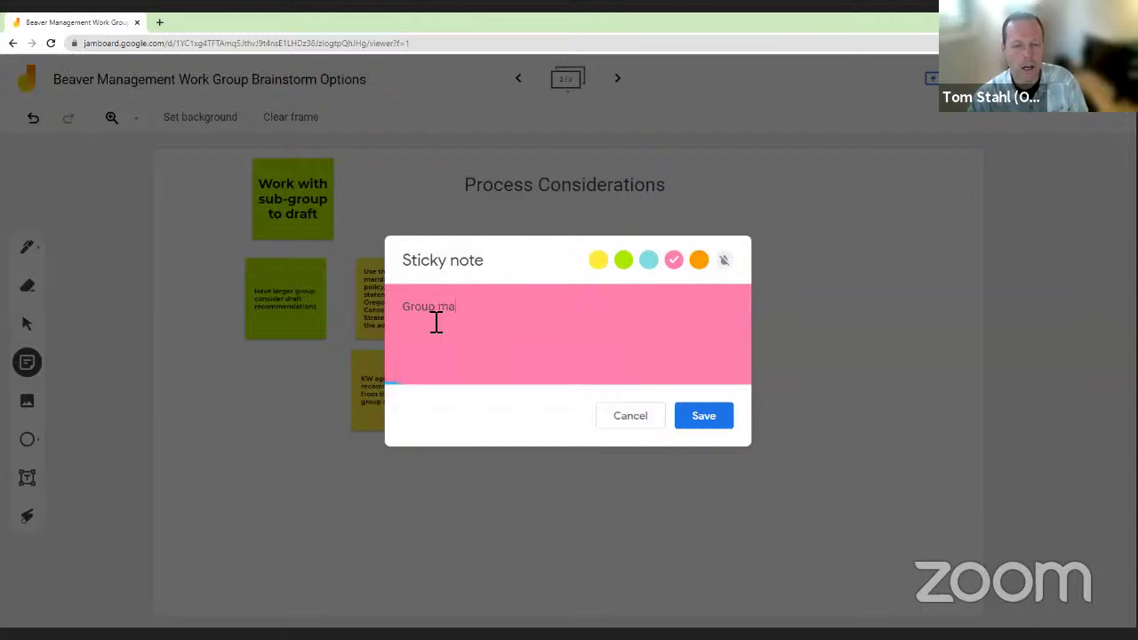
{"action": "type", "text": "ke recommendati"}
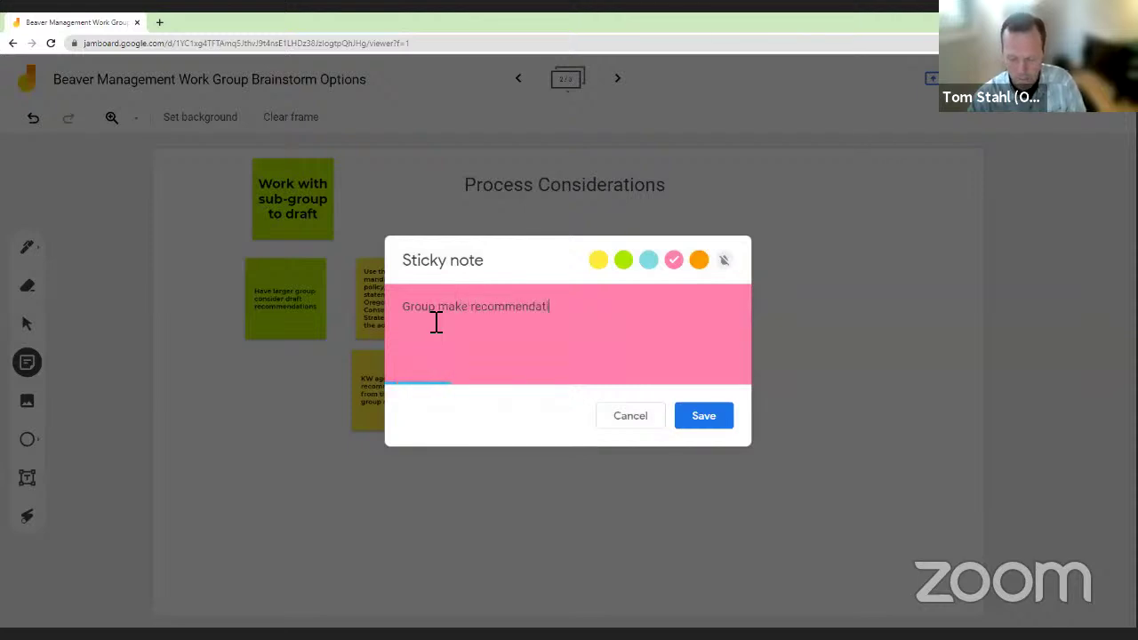
{"action": "type", "text": "ons, have ODF"}
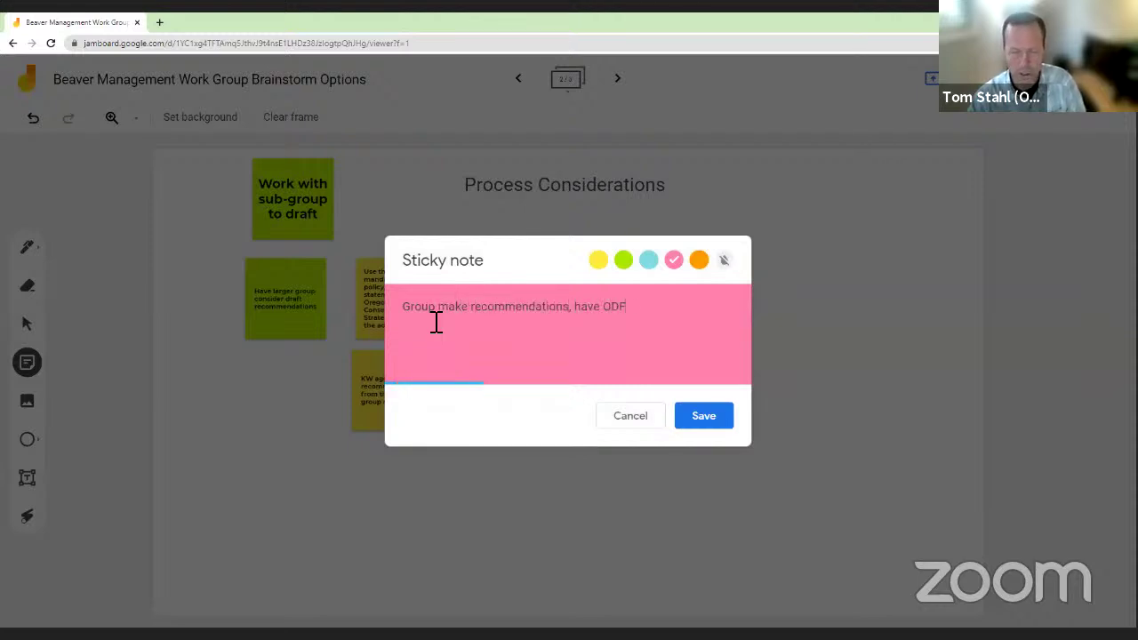
{"action": "type", "text": "W vet for "}
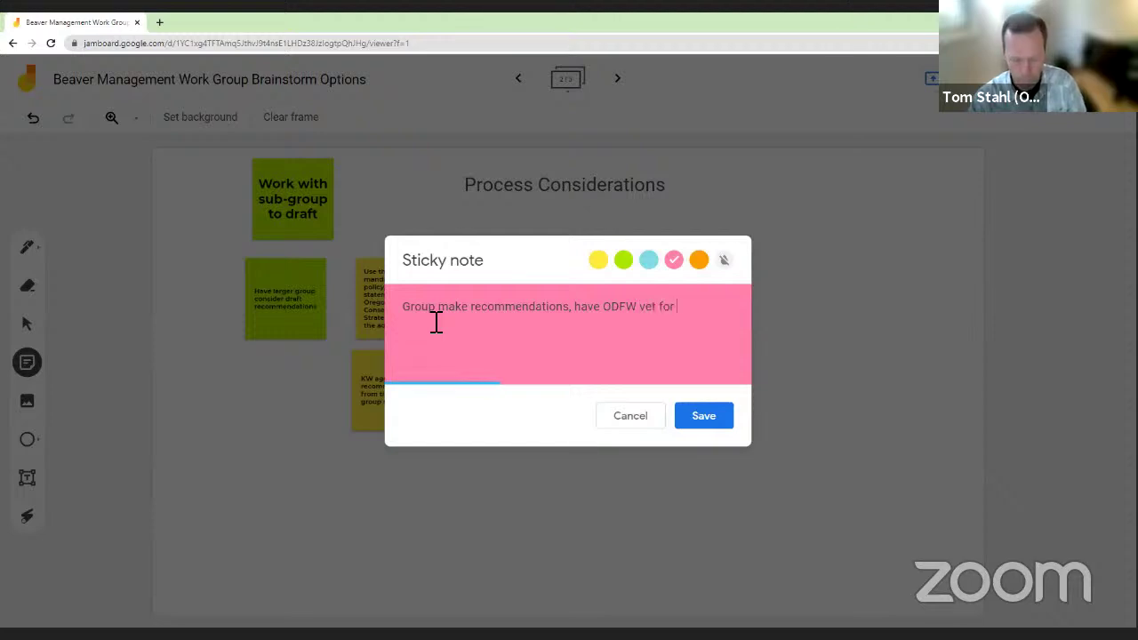
{"action": "type", "text": "feasibility"}
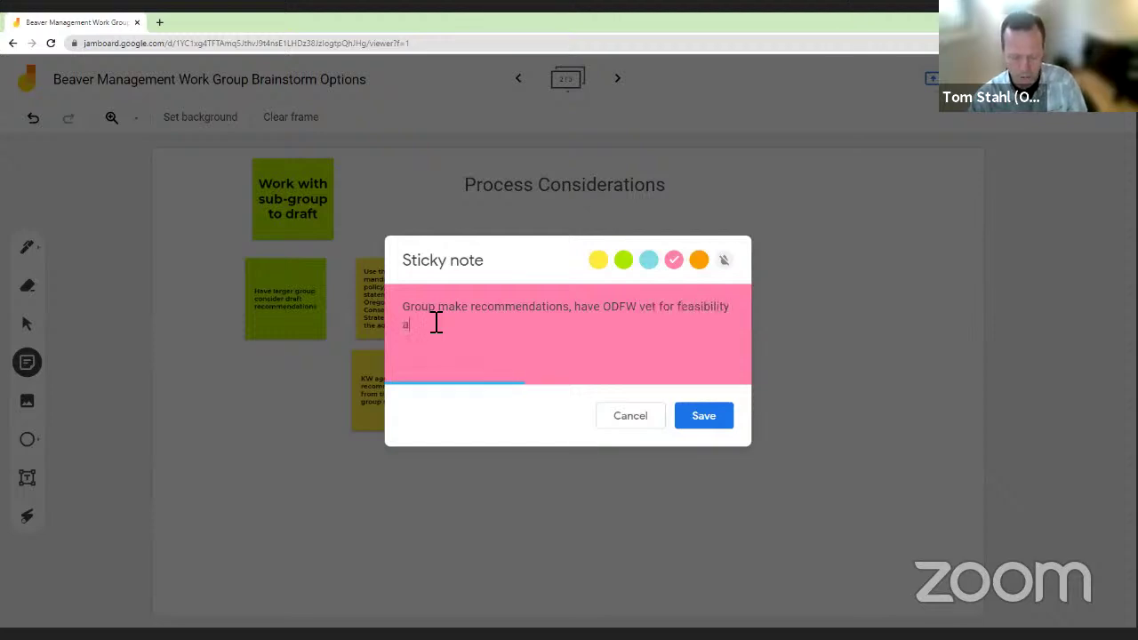
{"action": "type", "text": " and bring back "}
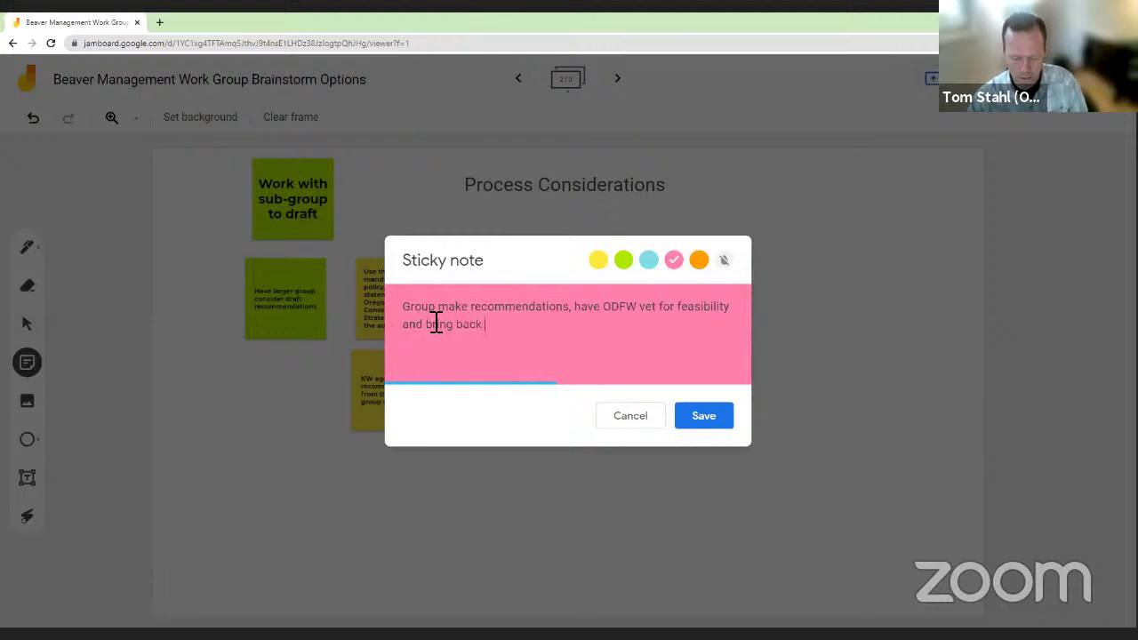
{"action": "type", "text": "to the full group for"}
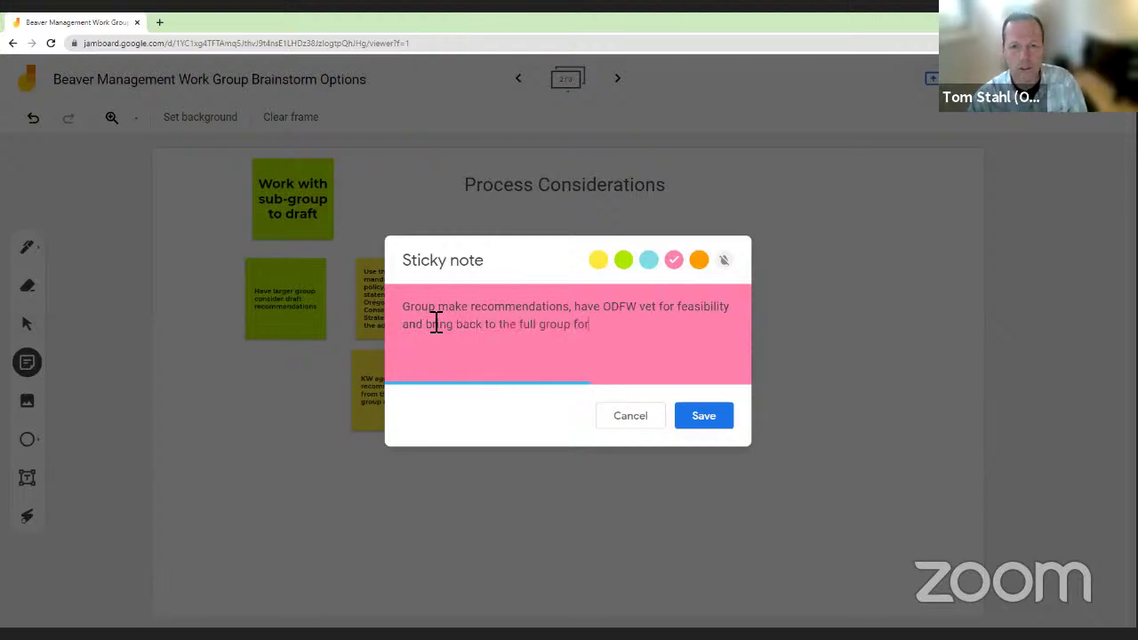
{"action": "type", "text": " review"}
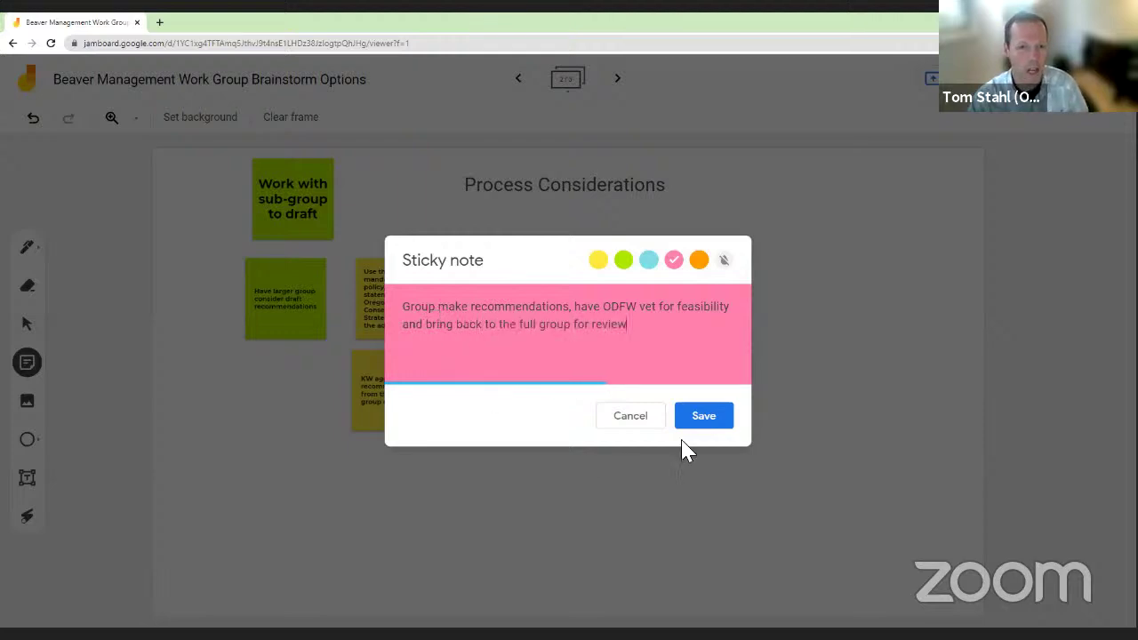
{"action": "left_click", "coordinate": [709, 414]}
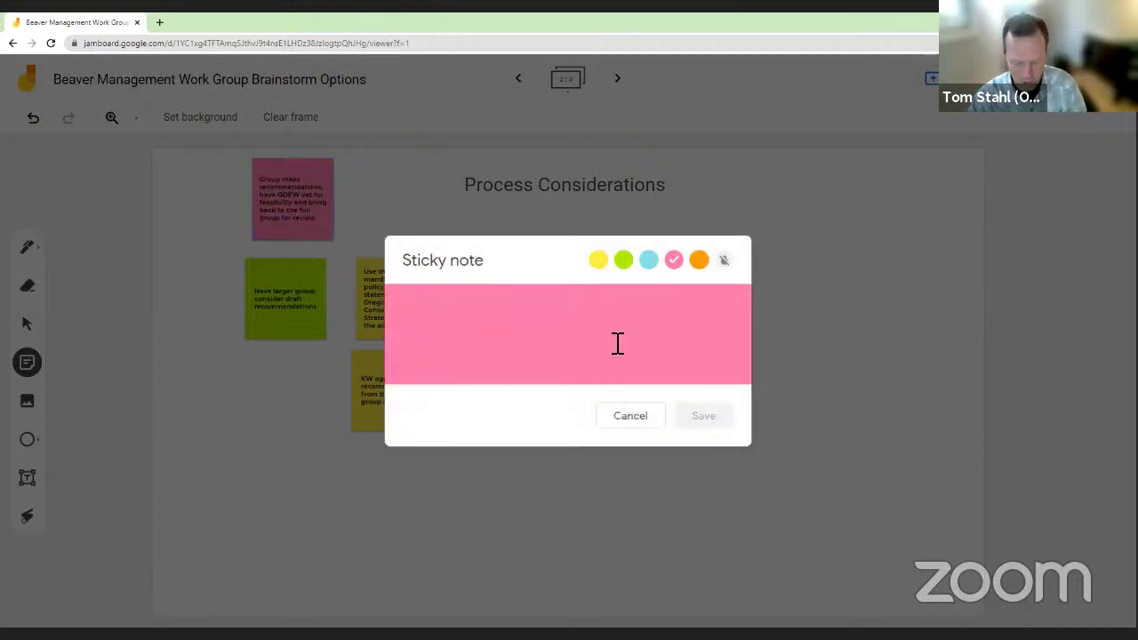
- Add a pink sticky note reading "Process to get to agreement on recommendations and how science plays a role" to the Process Considerations frame
{"action": "type", "text": "Ge"}
{"action": "key", "text": "BackSpace"}
{"action": "key", "text": "BackSpace"}
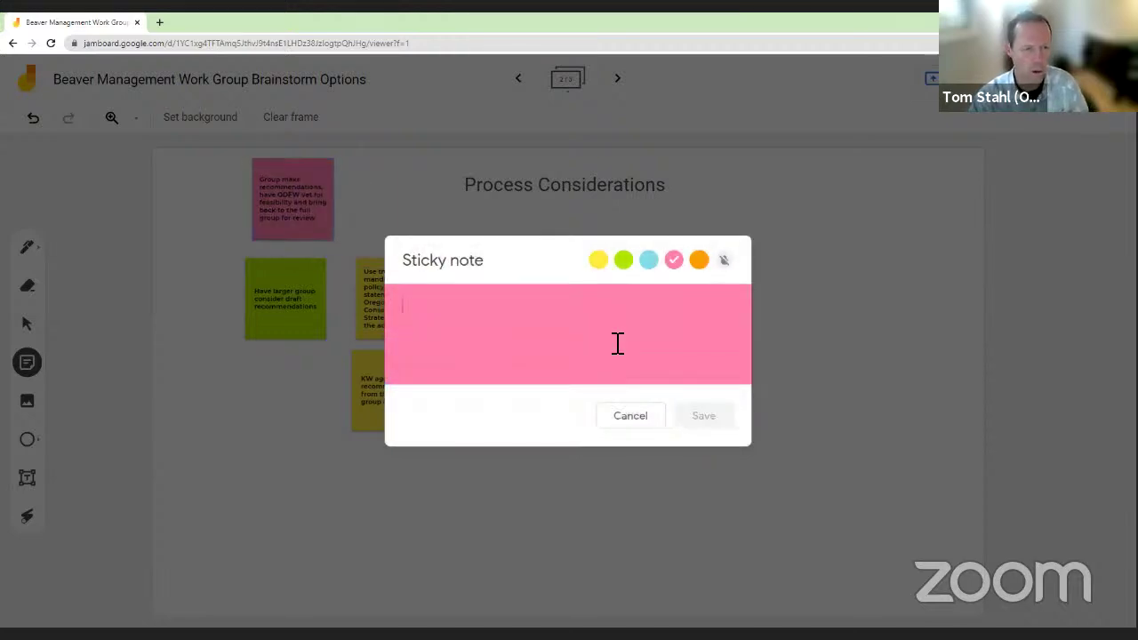
{"action": "type", "text": "Process to get r"}
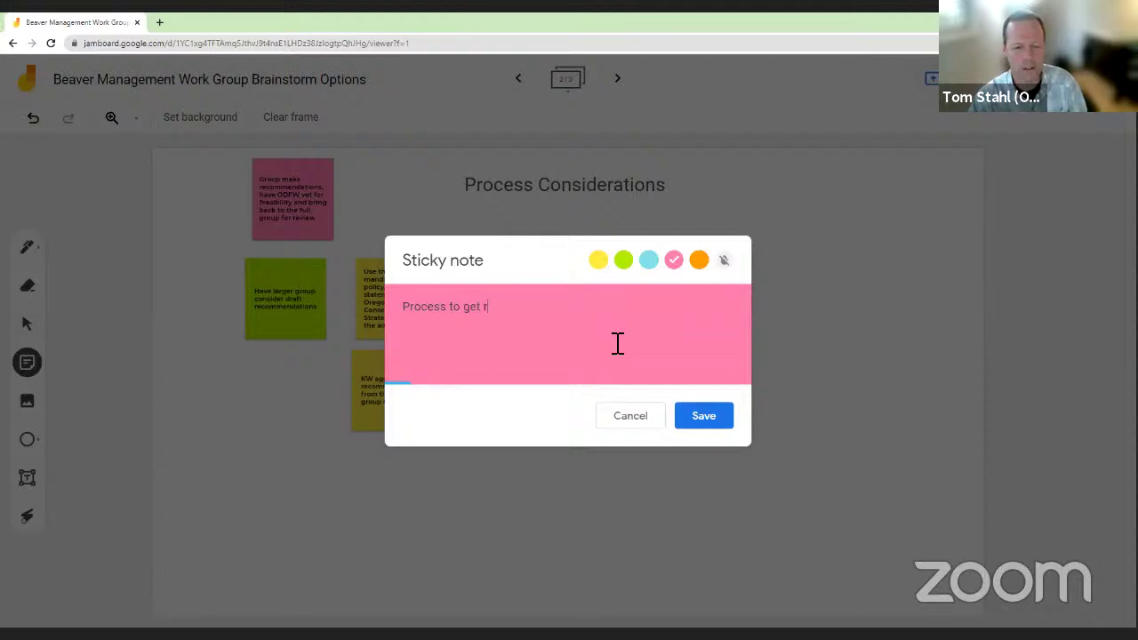
{"action": "type", "text": "ecomm"}
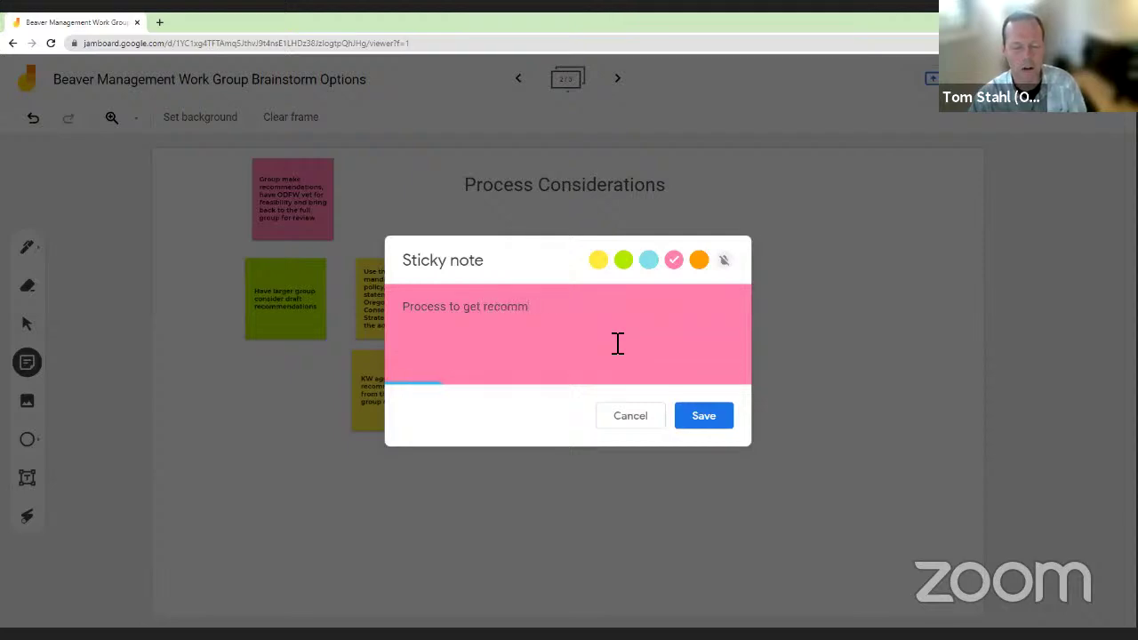
{"action": "type", "text": "meendations, and"}
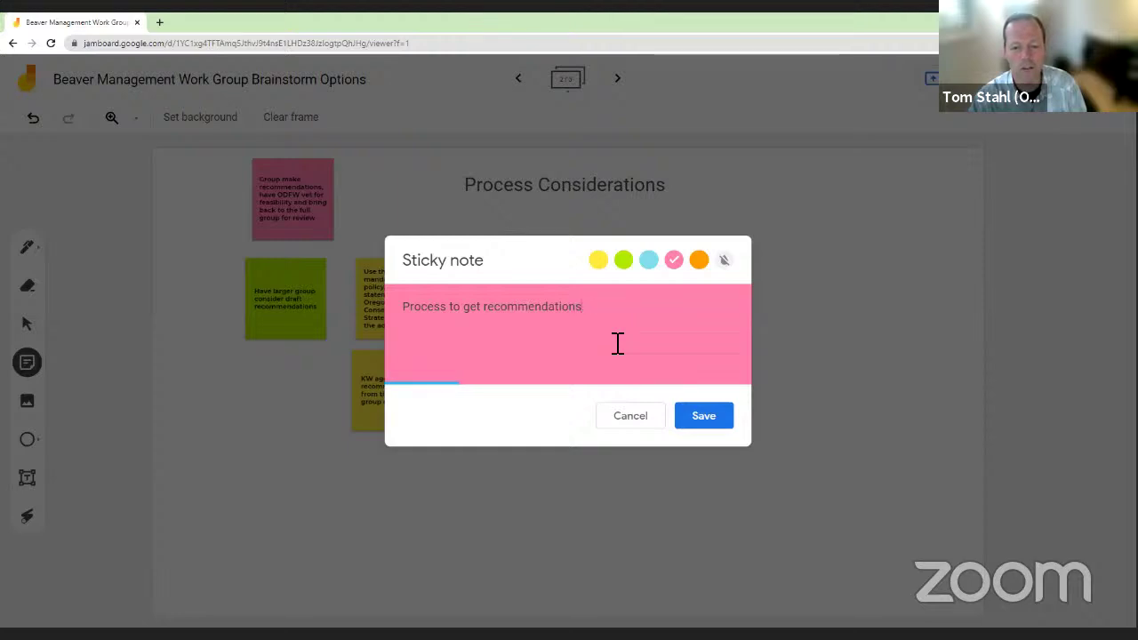
{"action": "key", "text": "BackSpace"}
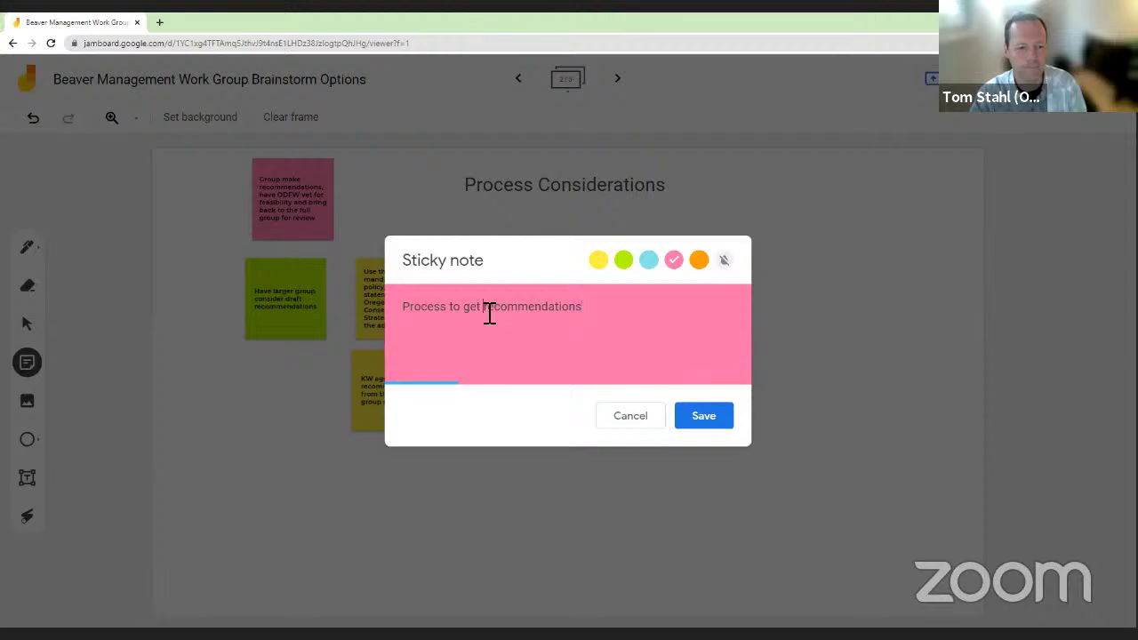
{"action": "type", "text": "an ag"}
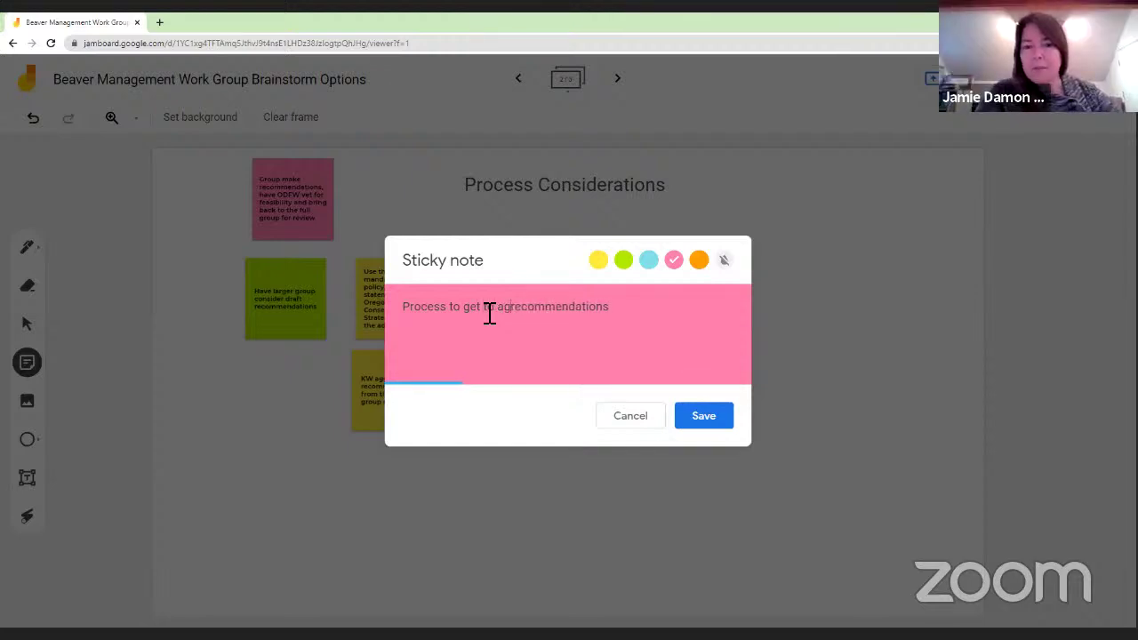
{"action": "type", "text": "reement on re"}
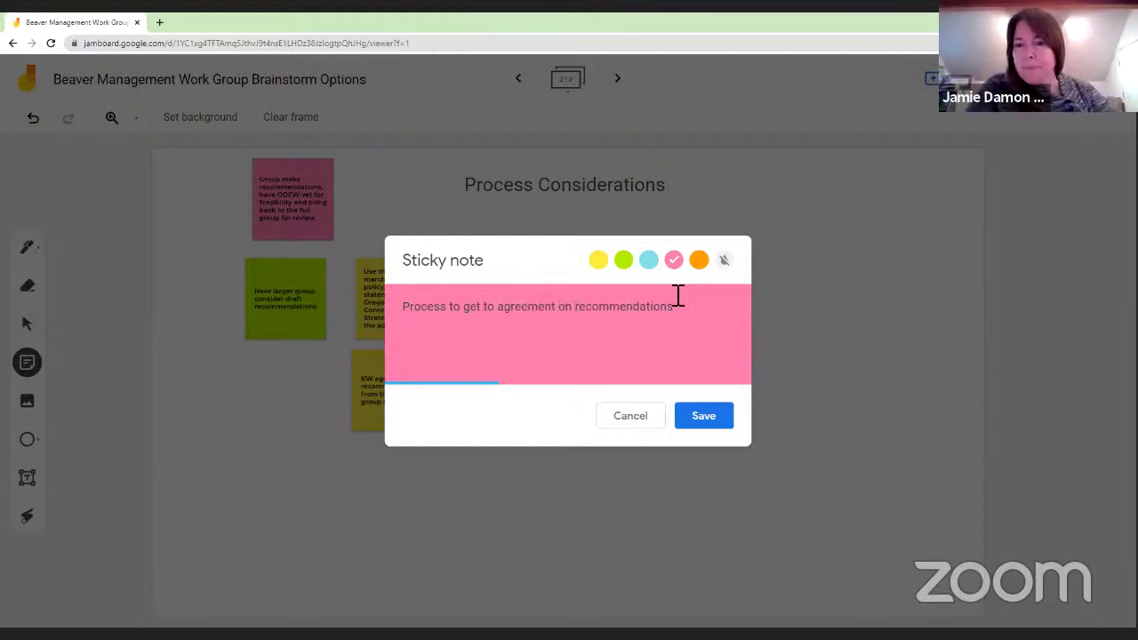
{"action": "left_click", "coordinate": [707, 312]}
{"action": "type", "text": "and how"}
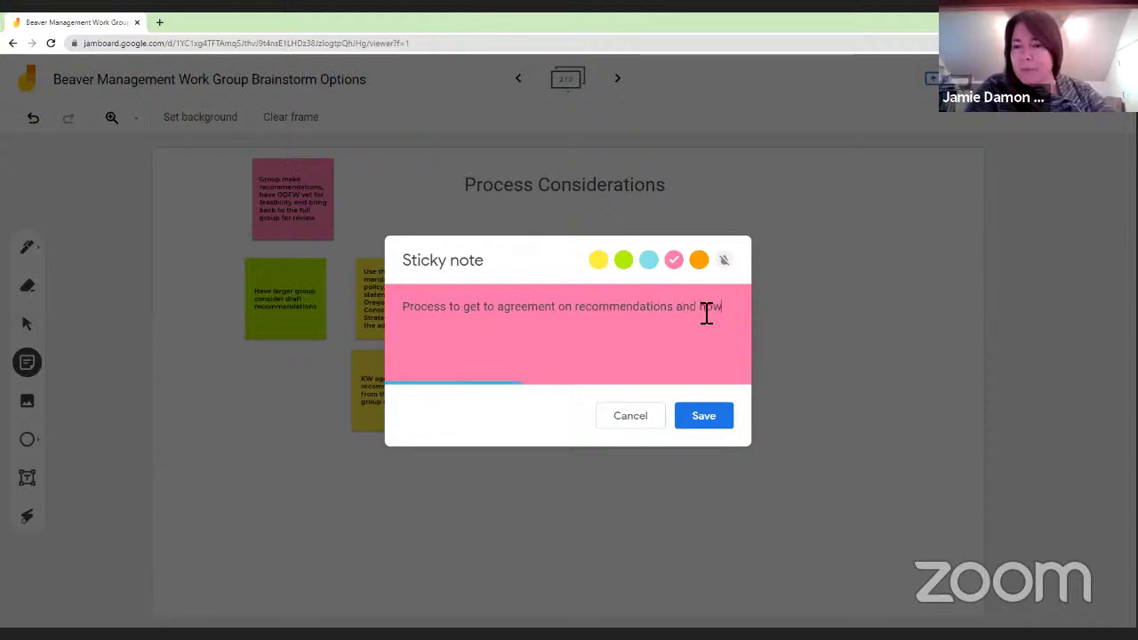
{"action": "type", "text": " science "}
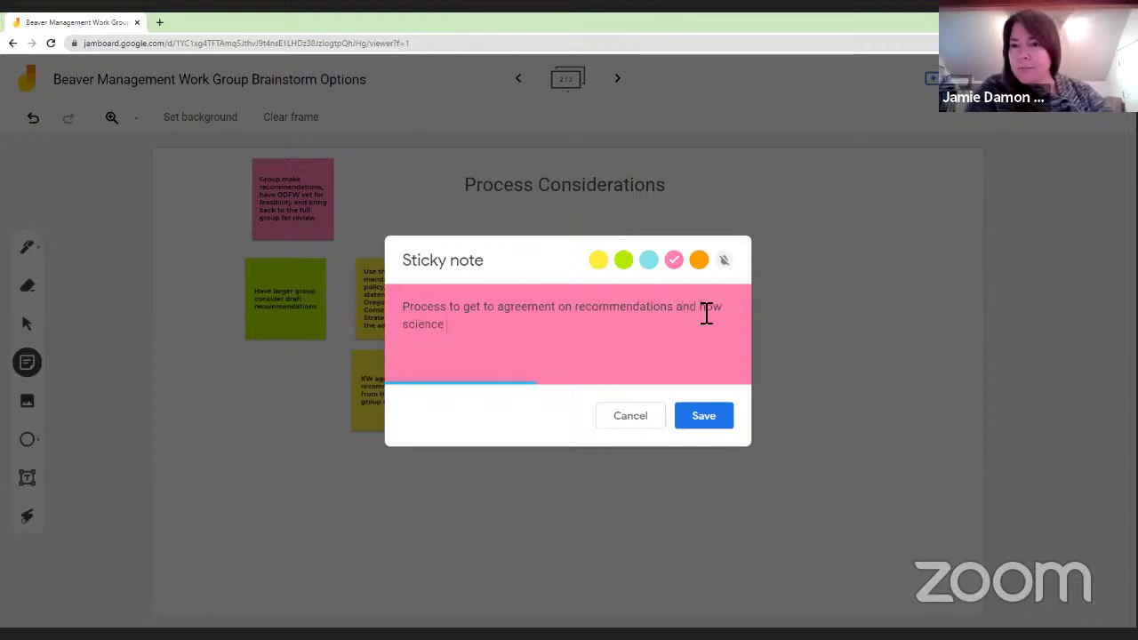
{"action": "type", "text": "plays a role"}
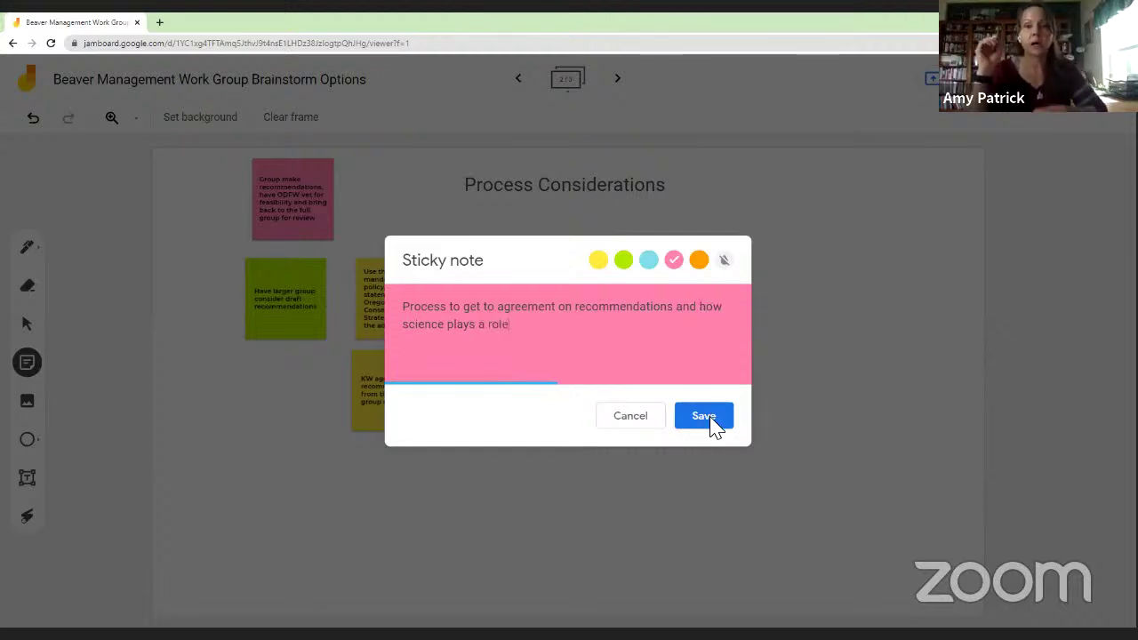
{"action": "left_click", "coordinate": [709, 424]}
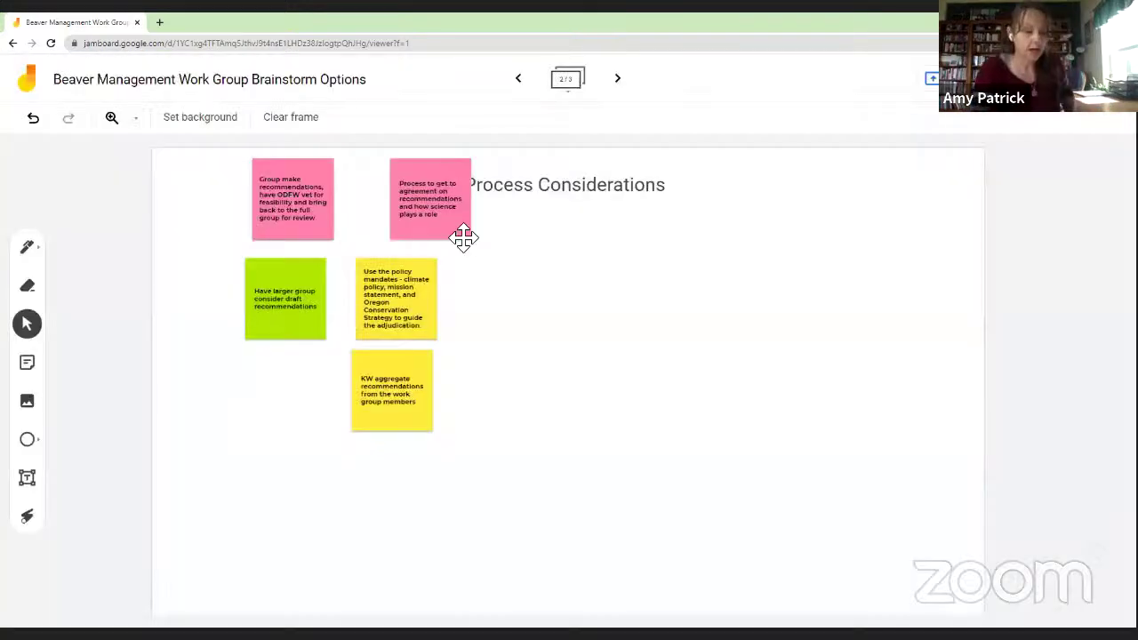
- Stack the two pink notes in a column beside the yellow notes, with the agreement-process note above the ODFW feasibility-vetting note
{"action": "left_click_drag", "start_coordinate": [465, 237], "coordinate": [536, 290]}
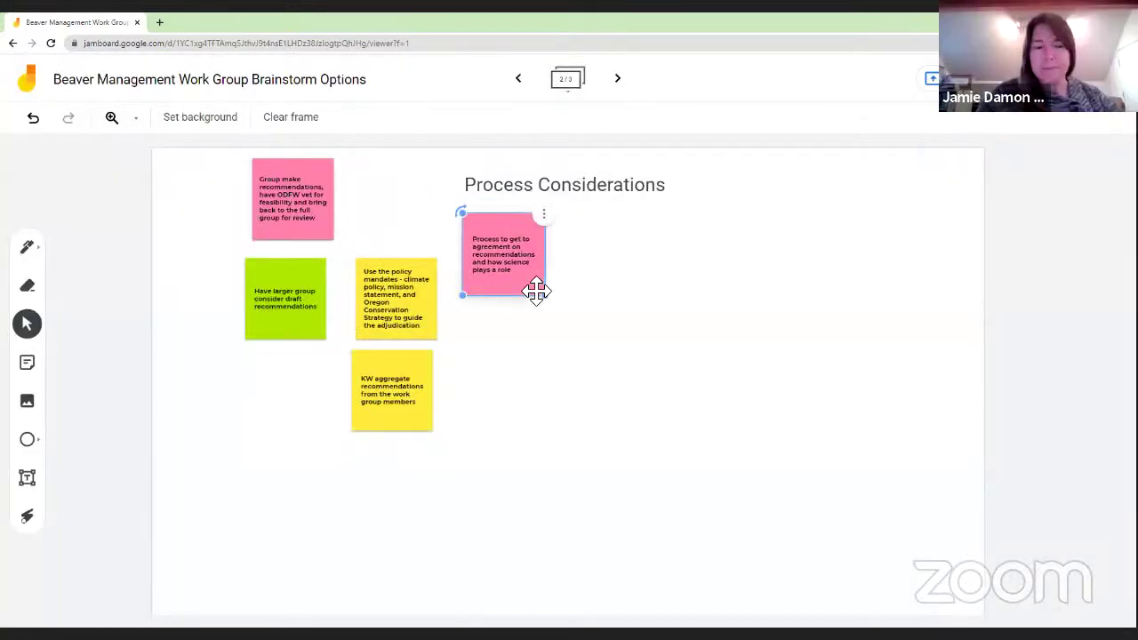
{"action": "left_click", "coordinate": [325, 224]}
{"action": "left_click_drag", "start_coordinate": [313, 208], "coordinate": [518, 347]}
- Start a new orange sticky note on the Recommendations frame
{"action": "left_click", "coordinate": [527, 85]}
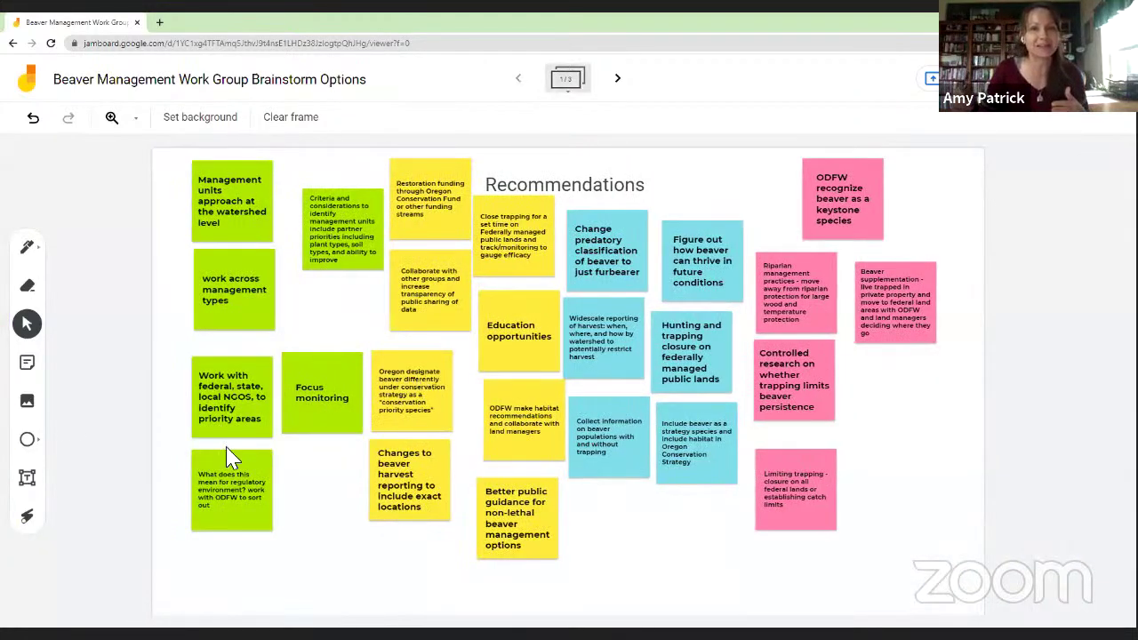
{"action": "left_click", "coordinate": [27, 362]}
{"action": "left_click", "coordinate": [699, 261]}
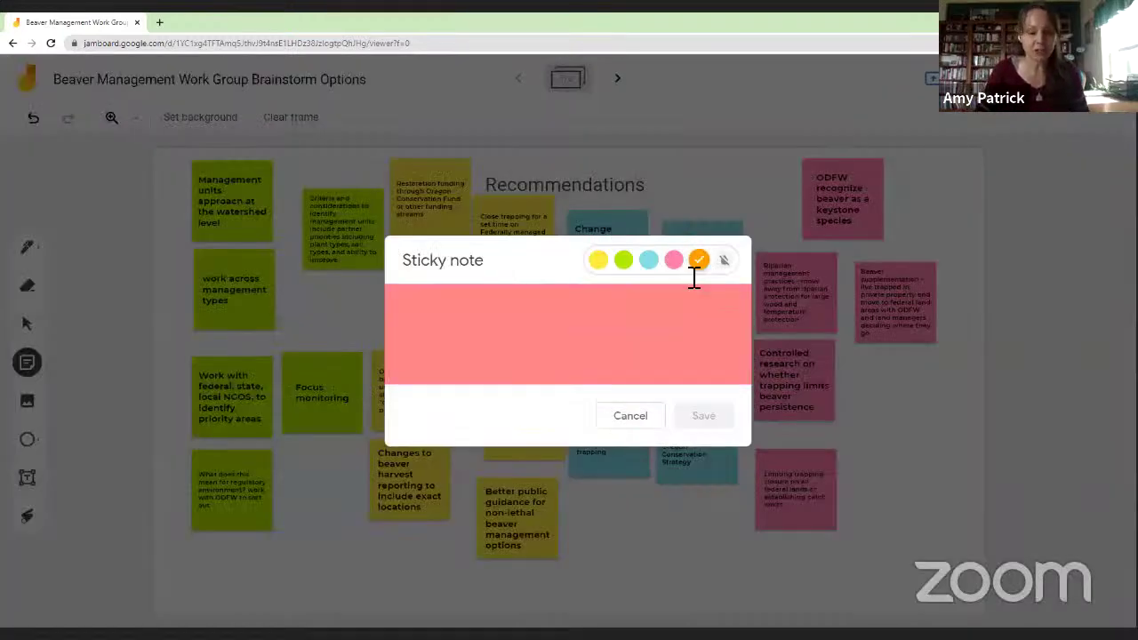